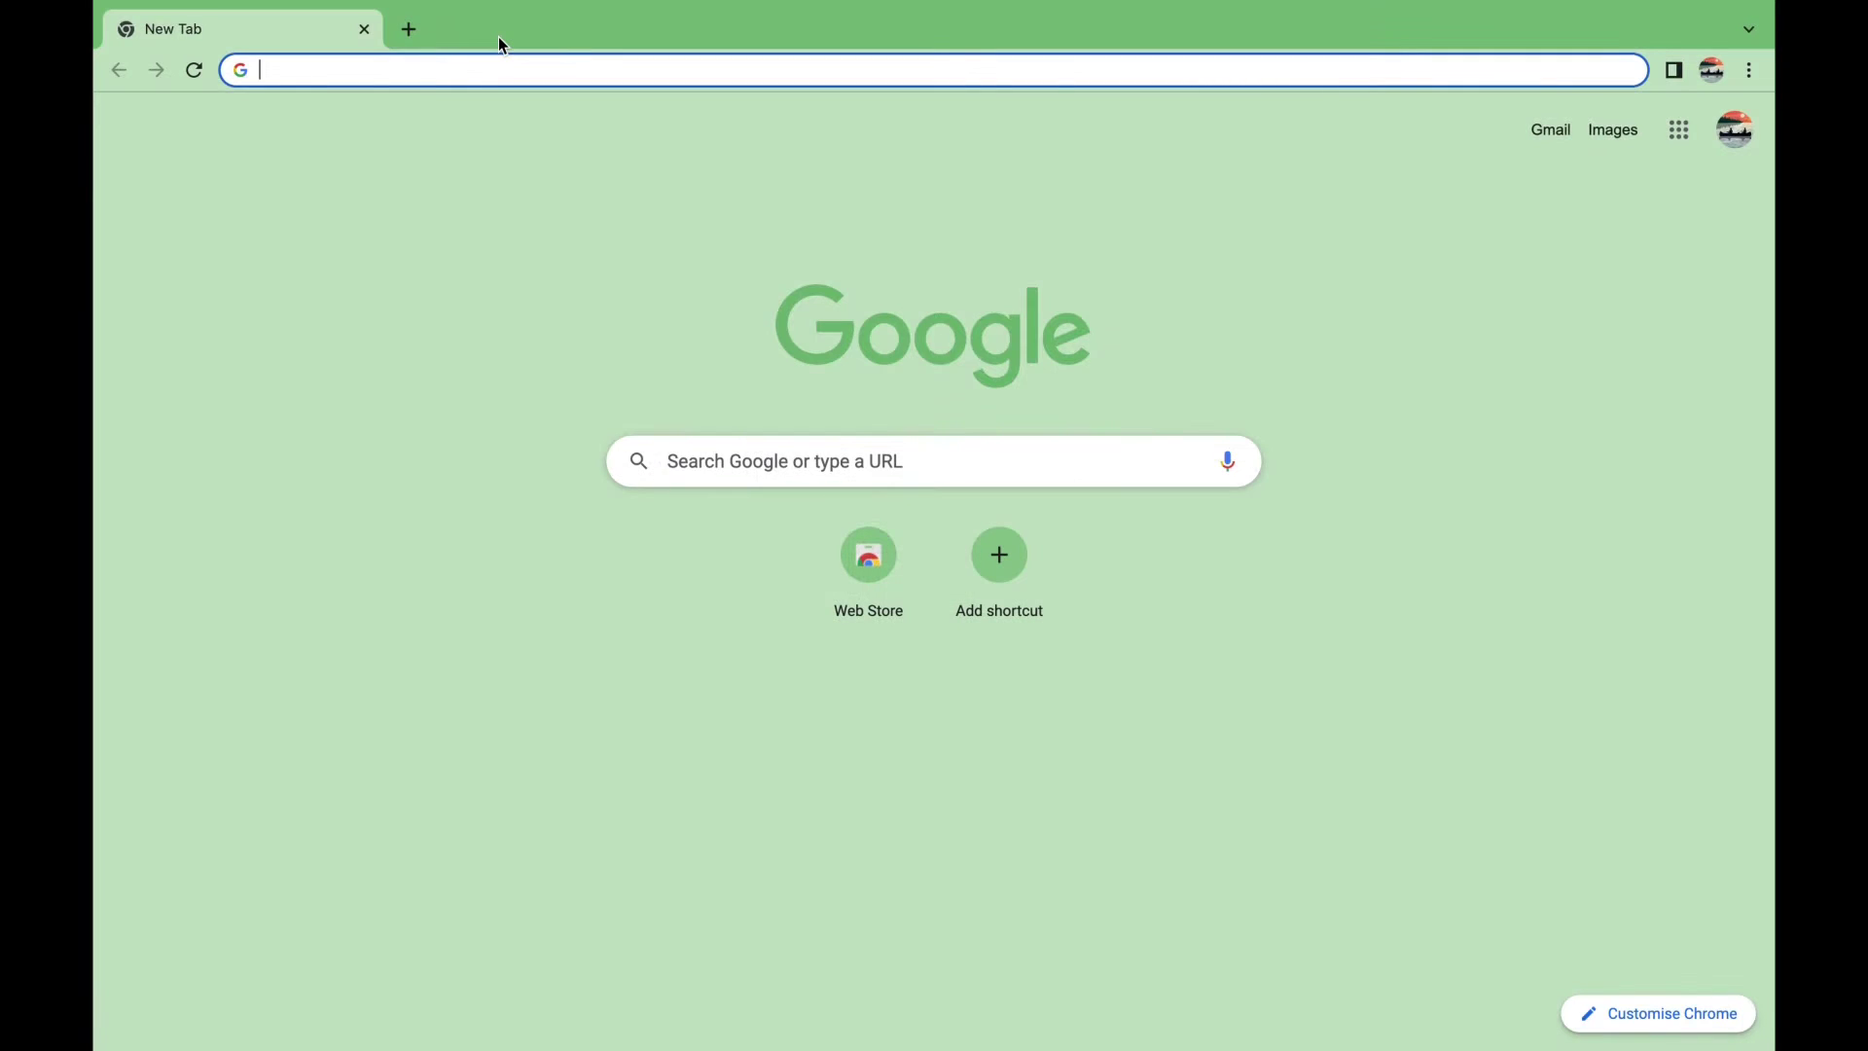
Search Google for 'NN SVG' to find the Alex Lenail NN-SVG page
type("nn SVG")
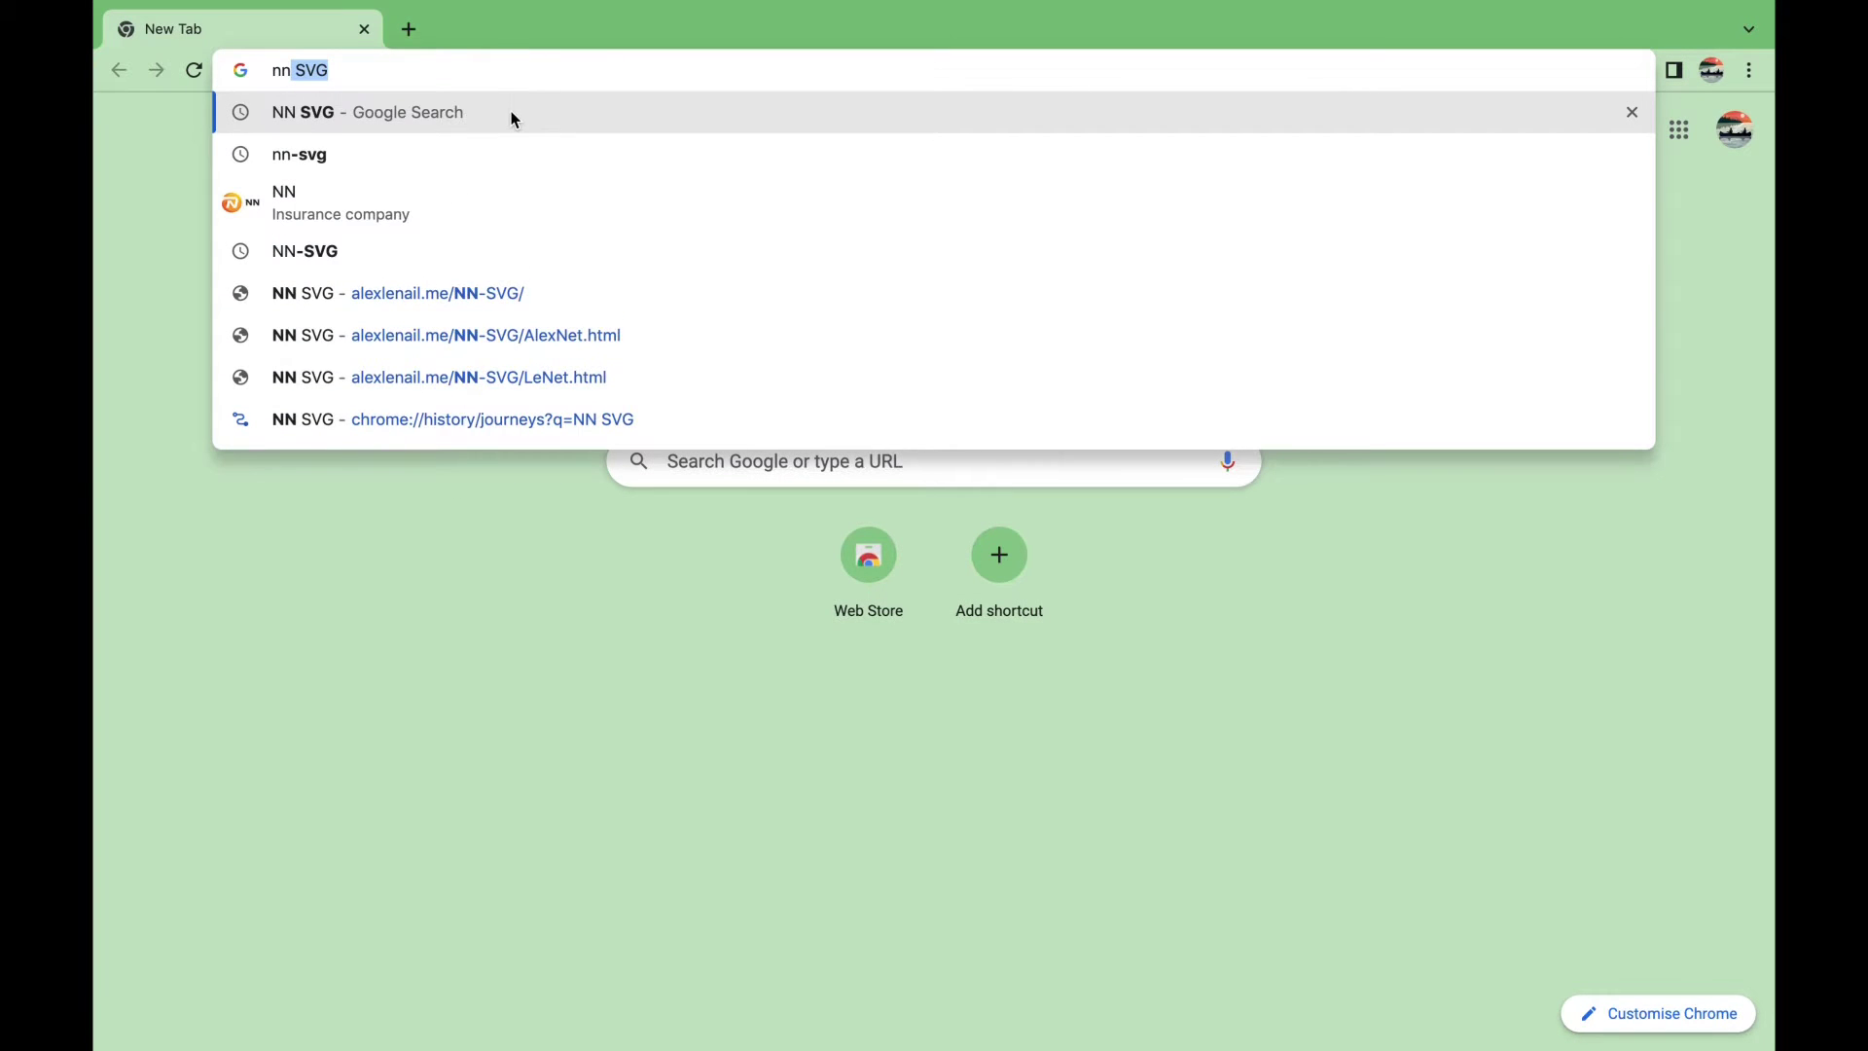
left_click(514, 115)
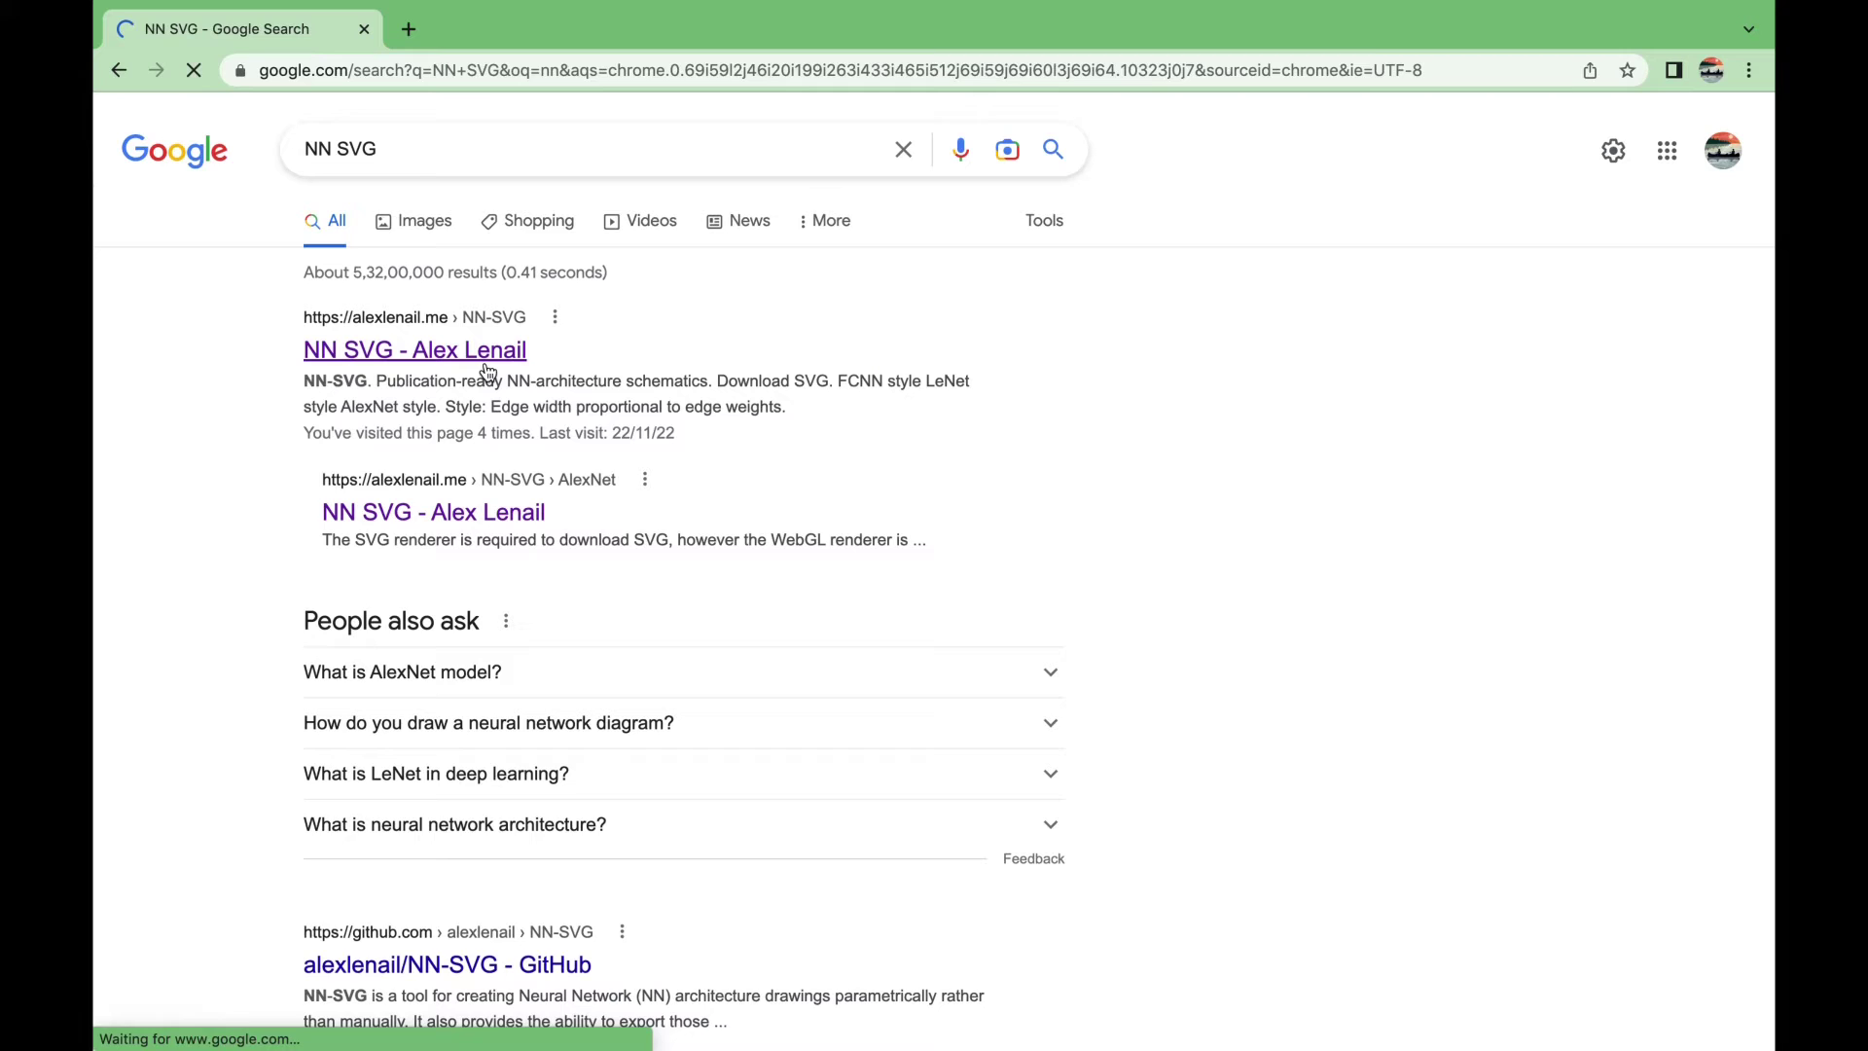
left_click(487, 353)
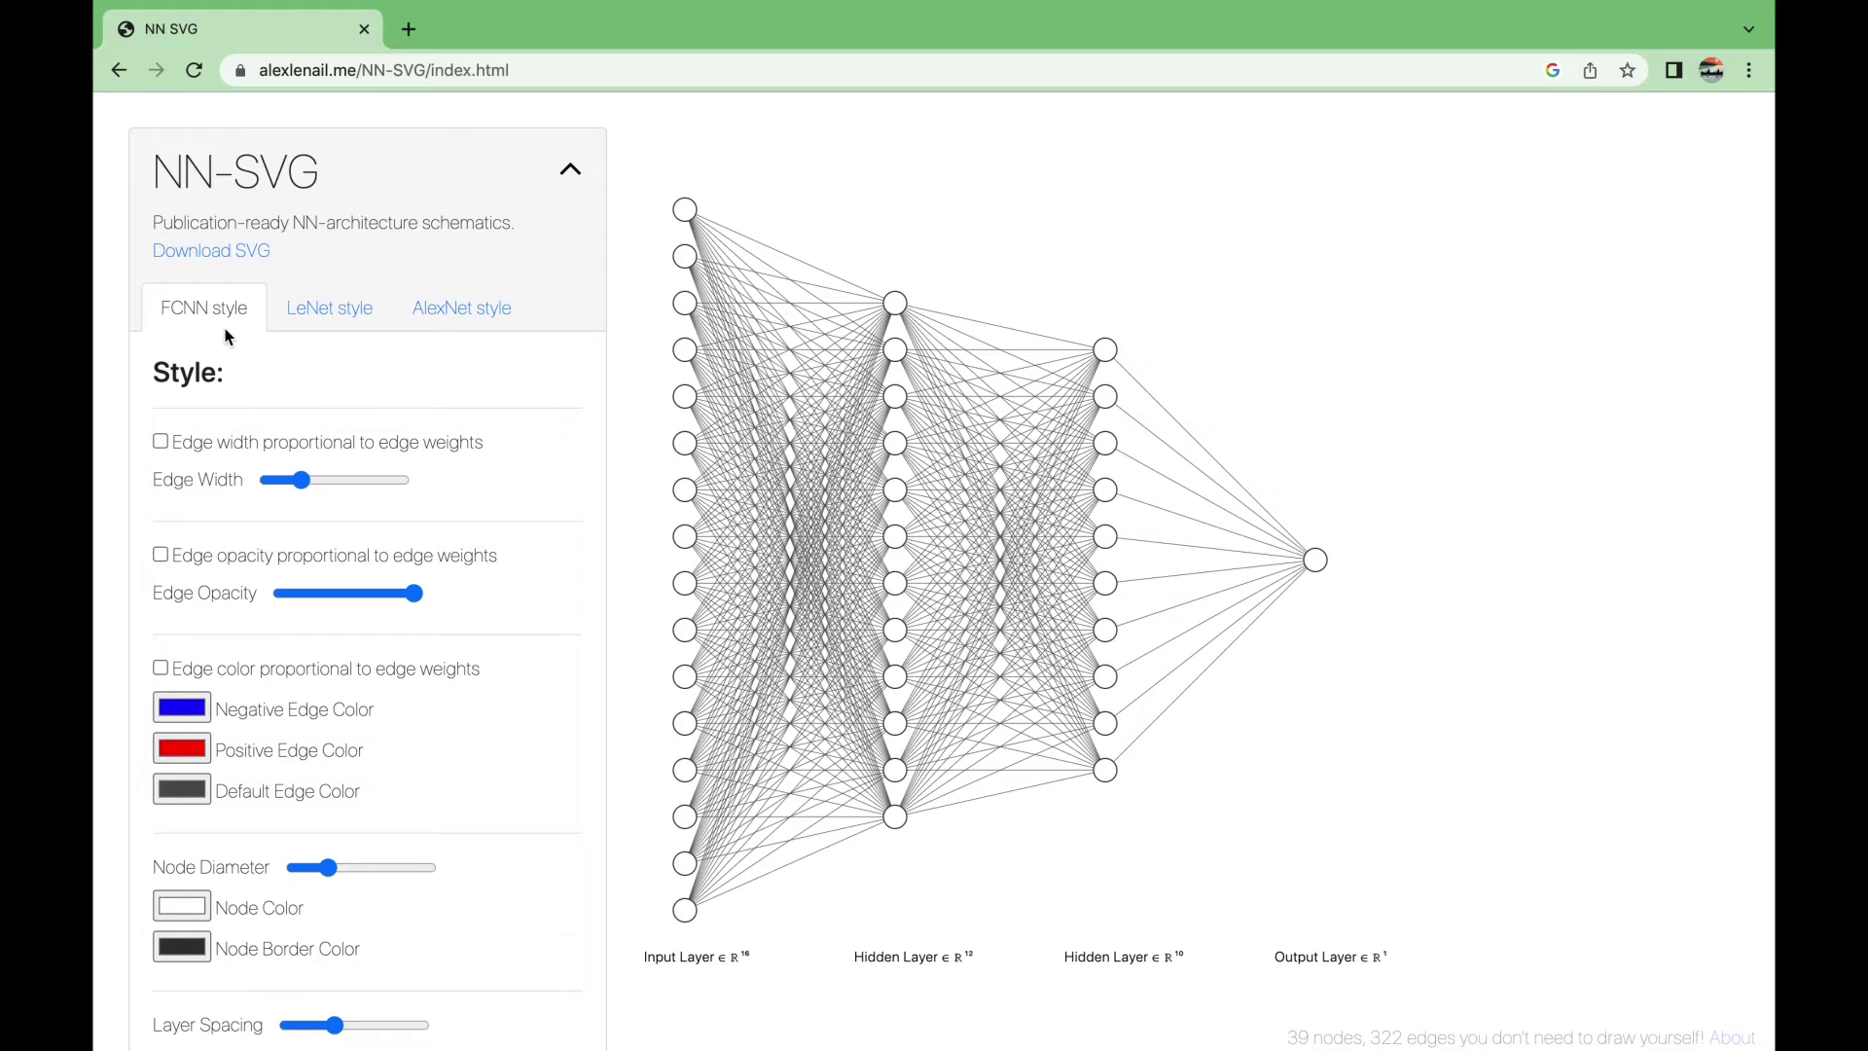
left_click(300, 327)
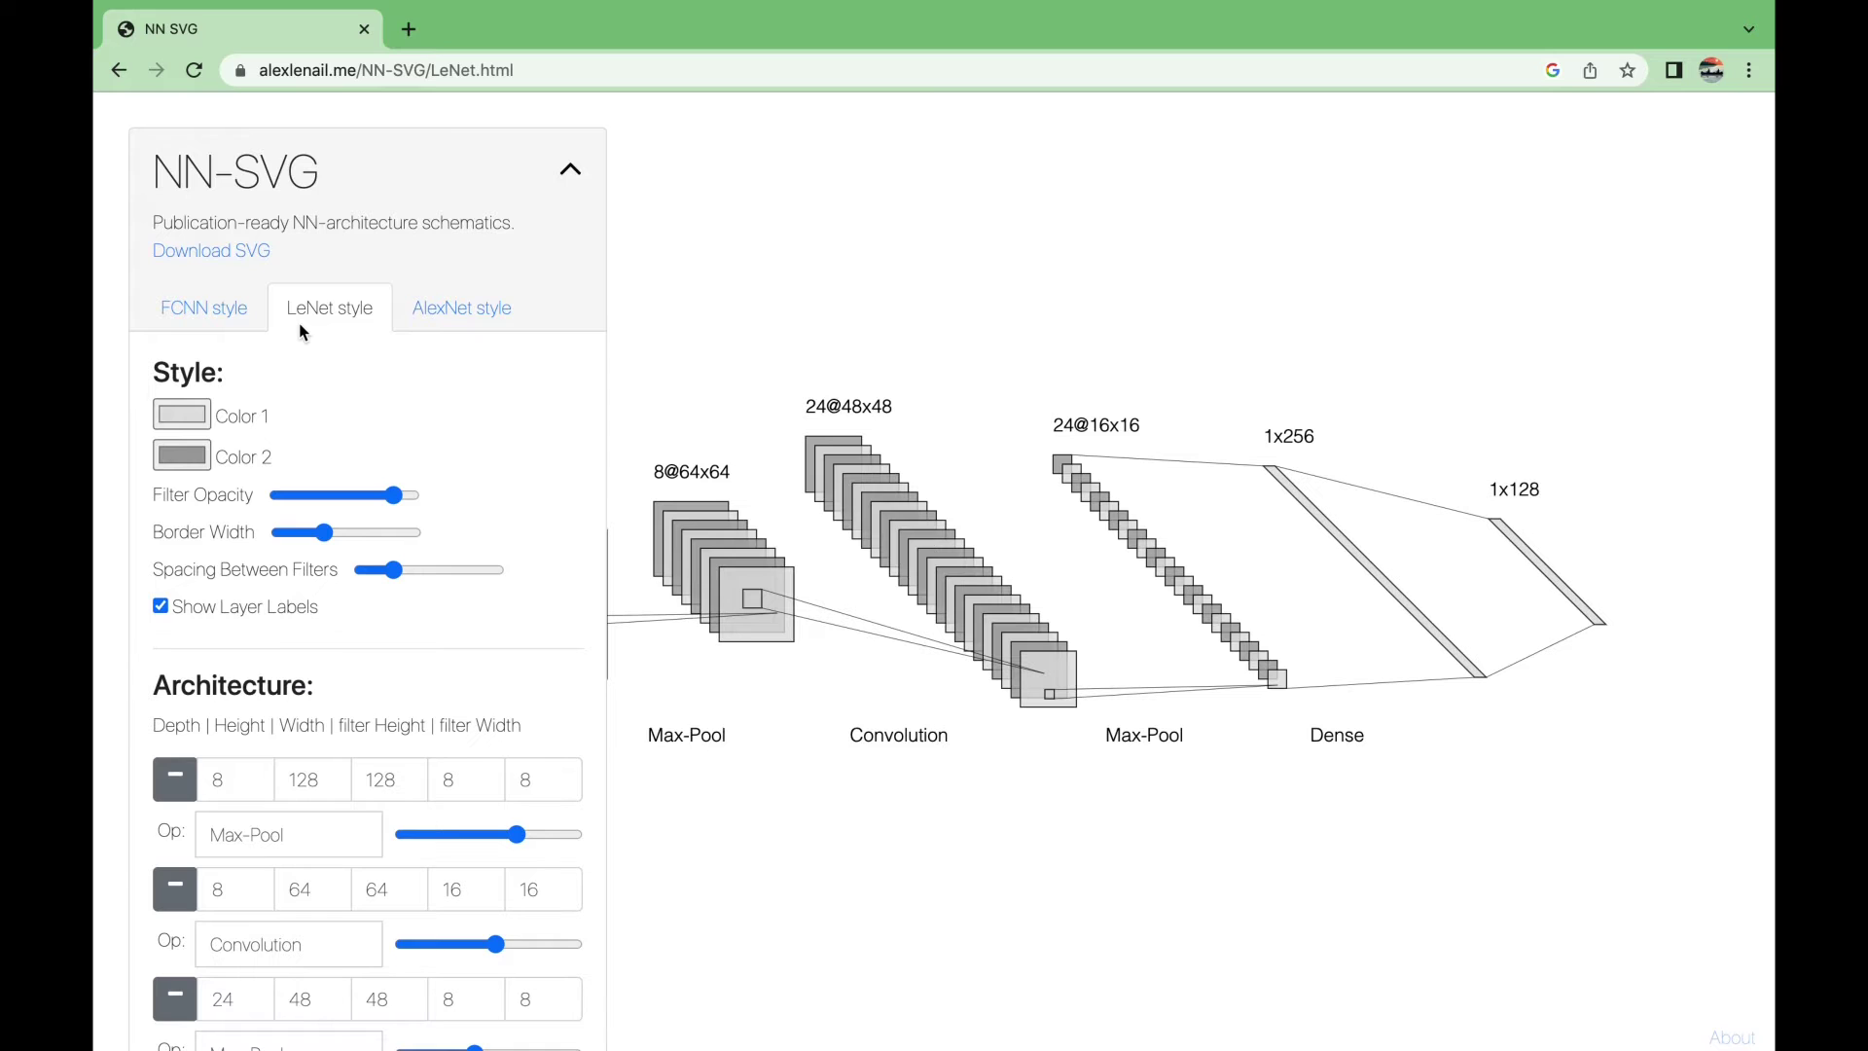
left_click(456, 326)
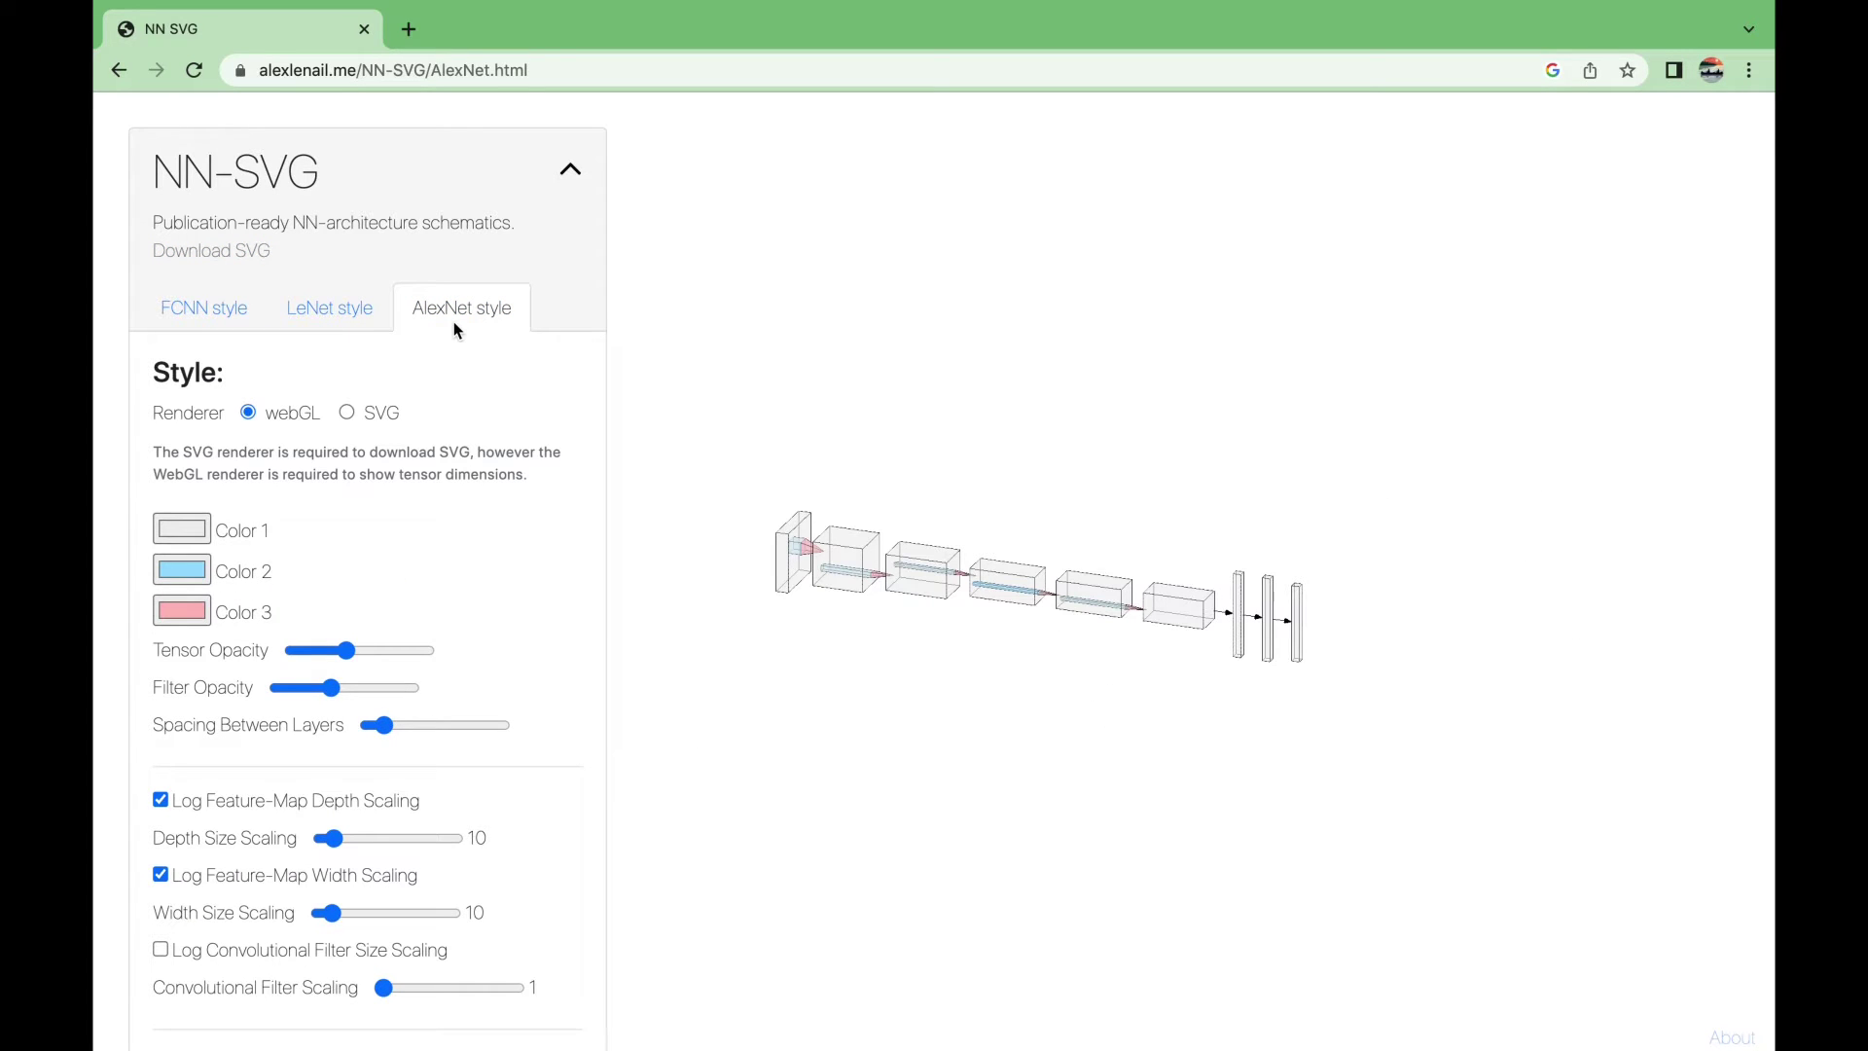
left_click(241, 312)
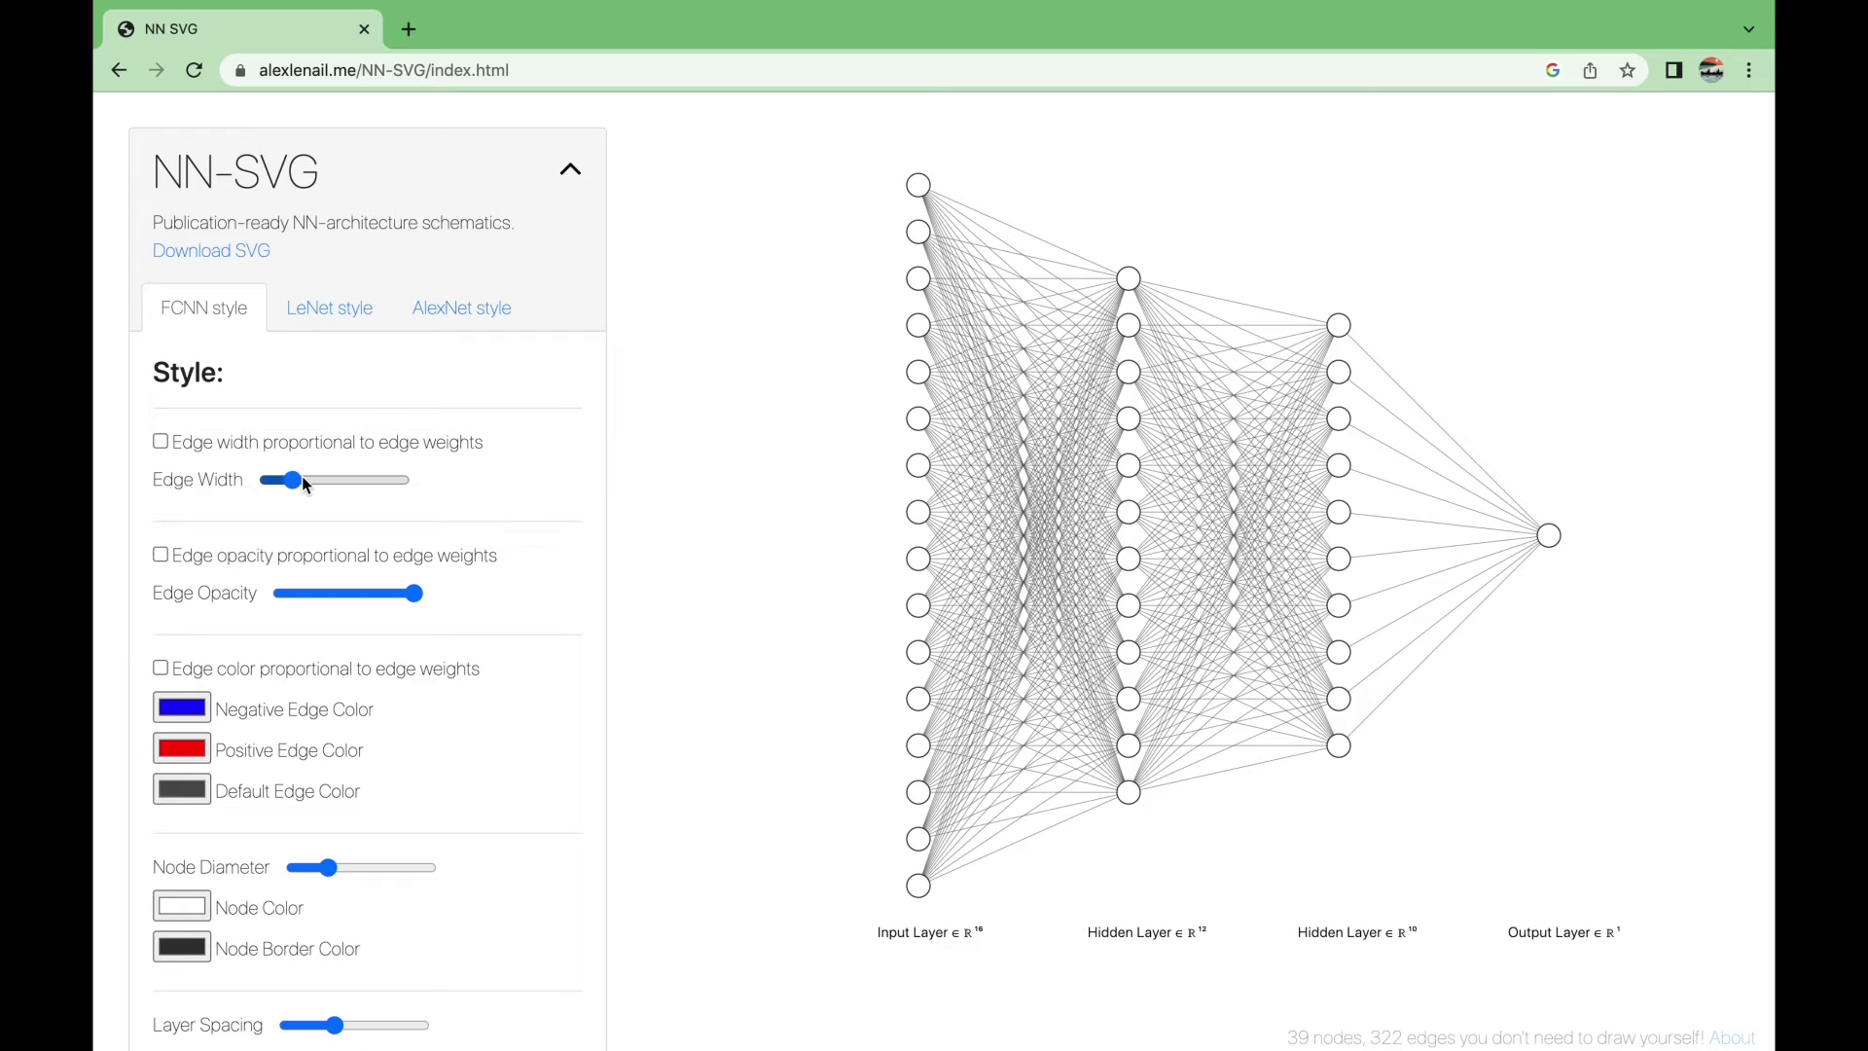
Thicken the network edges and lower their opacity slightly
mouse_move(304, 483)
left_mouse_down()
mouse_move(351, 487)
mouse_move(305, 479)
left_mouse_up()
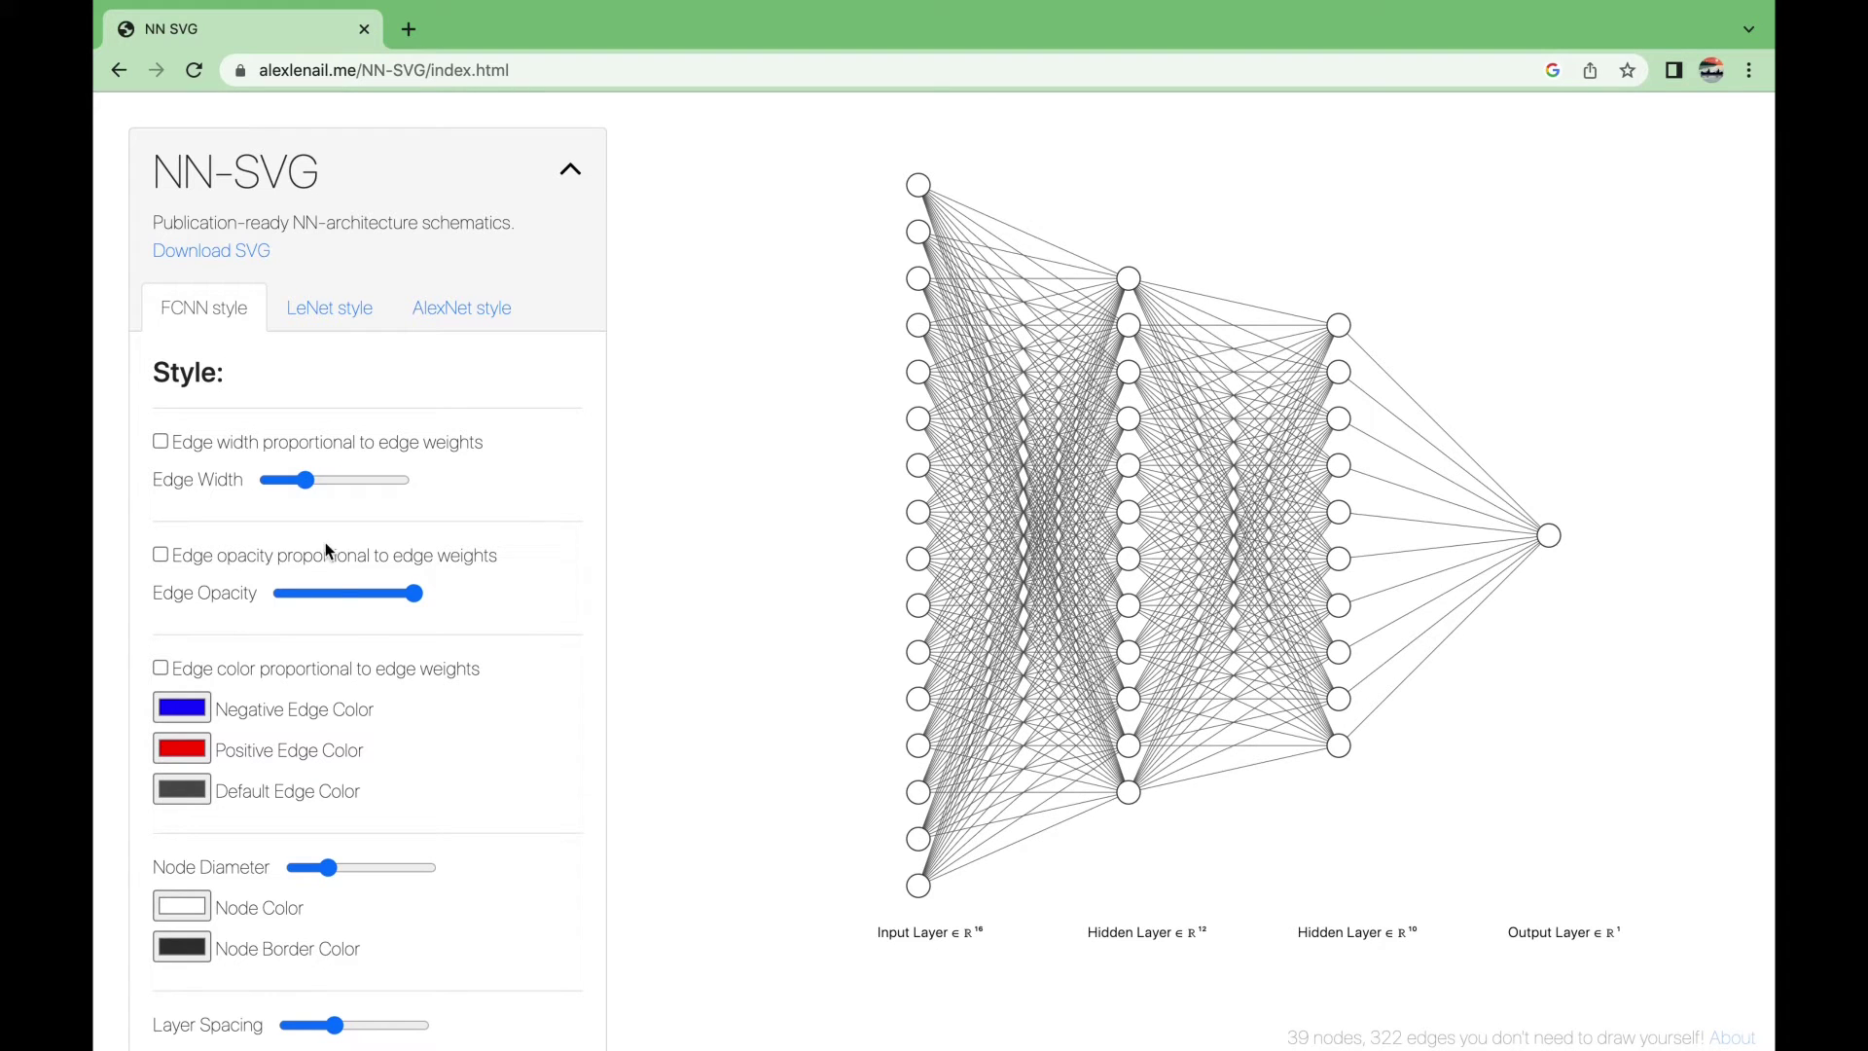
left_click(358, 591)
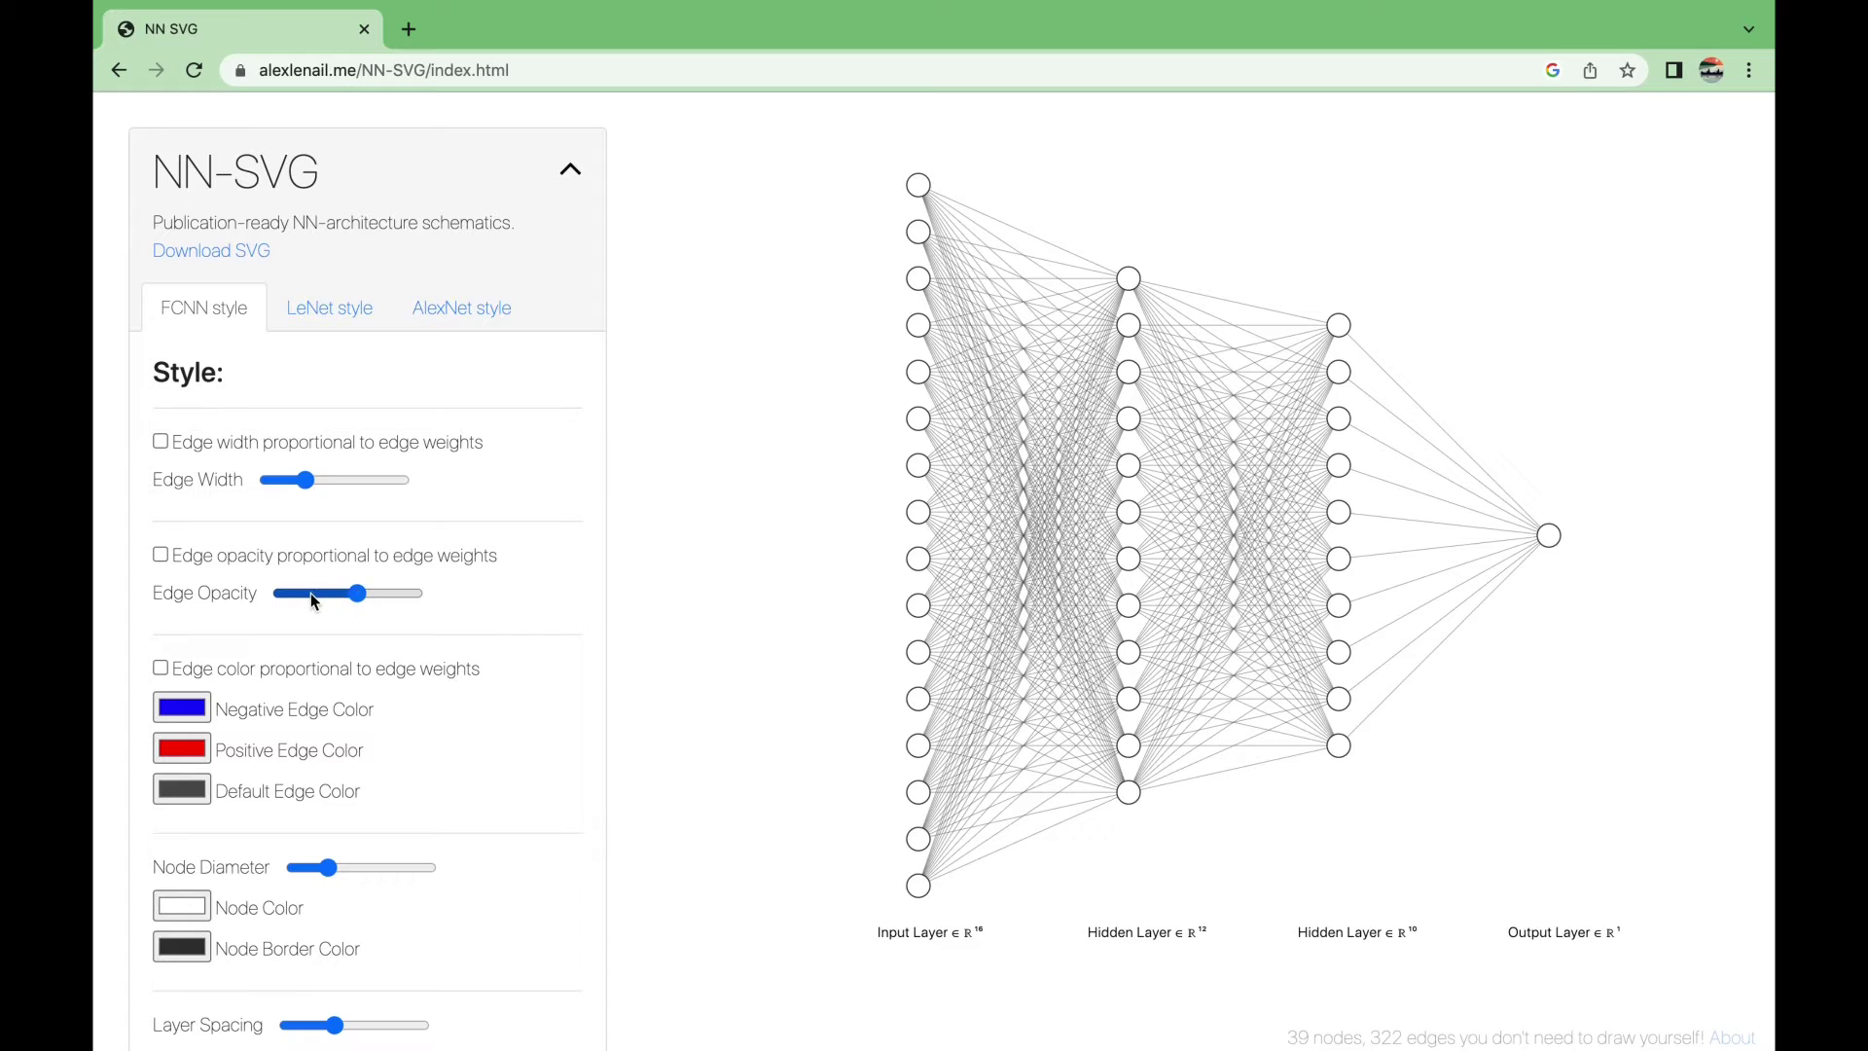
left_click_drag(314, 595, 360, 594)
left_click(376, 596)
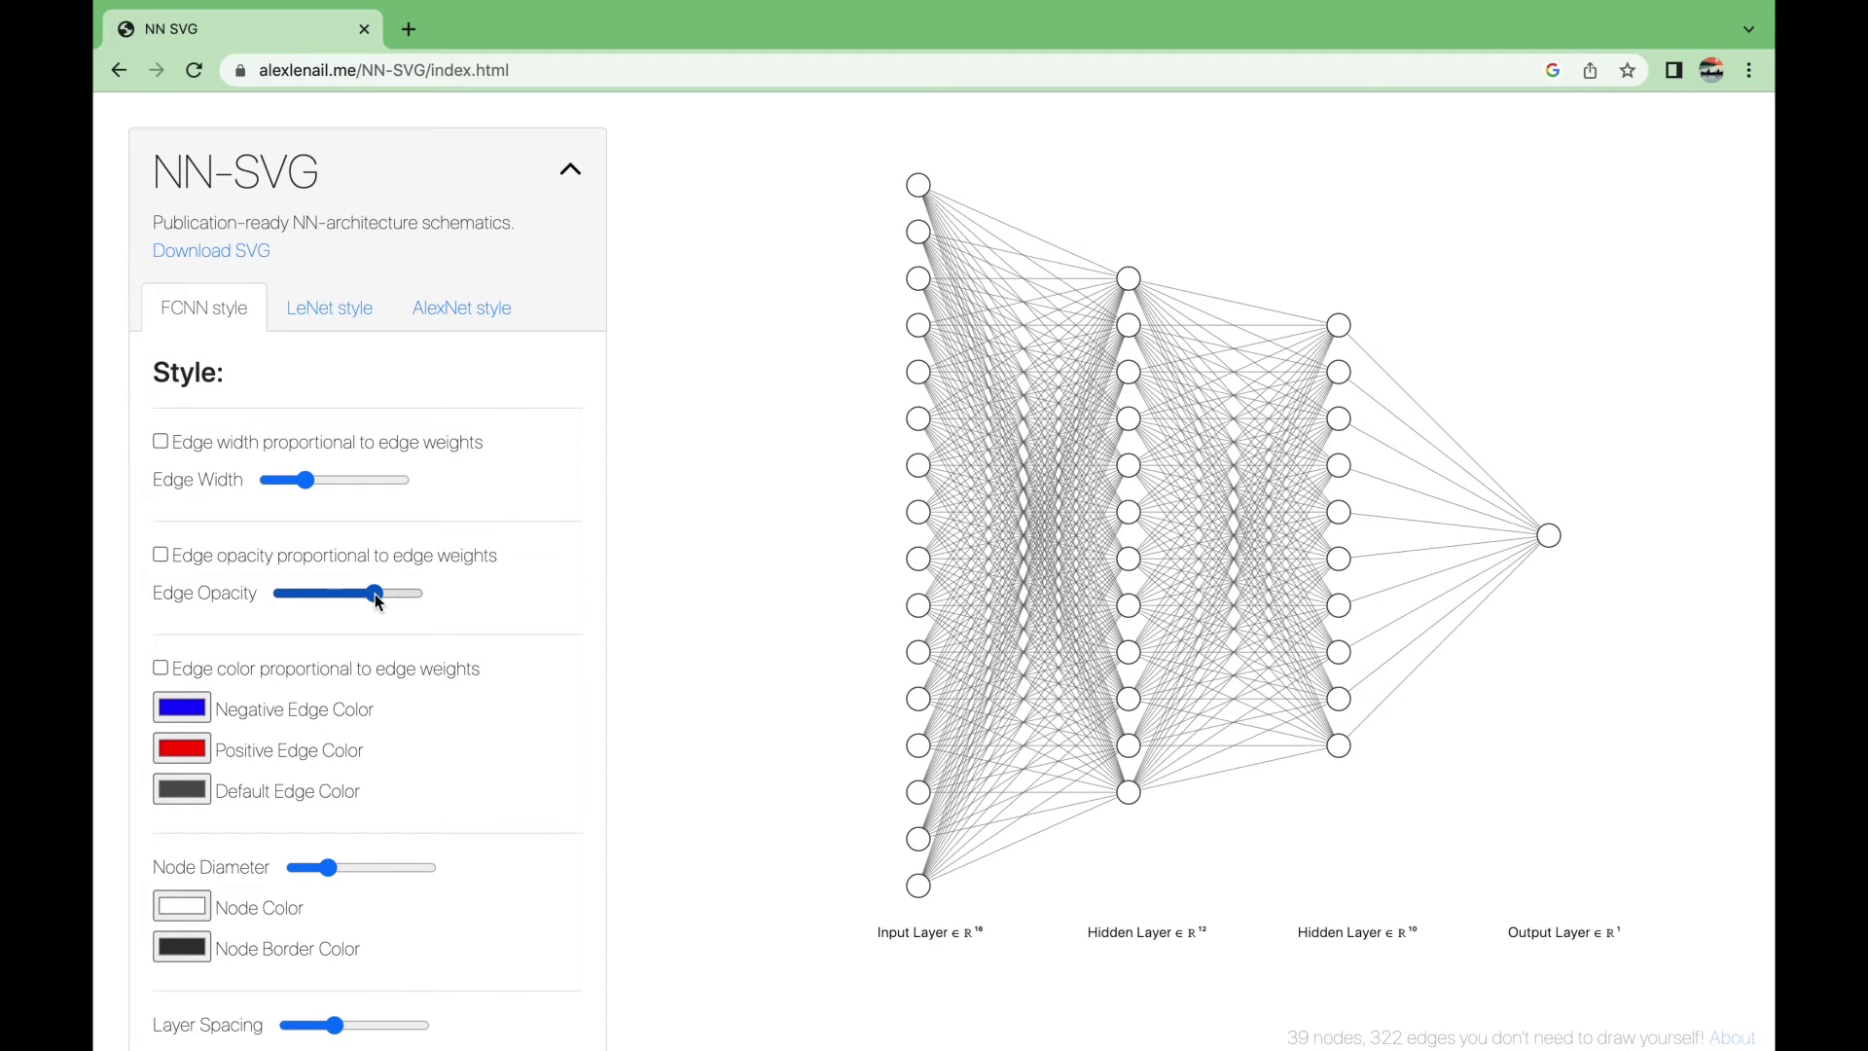
Set the negative edge colour to a deeper blue, briefly toggling weight-based edge colouring
left_click(180, 720)
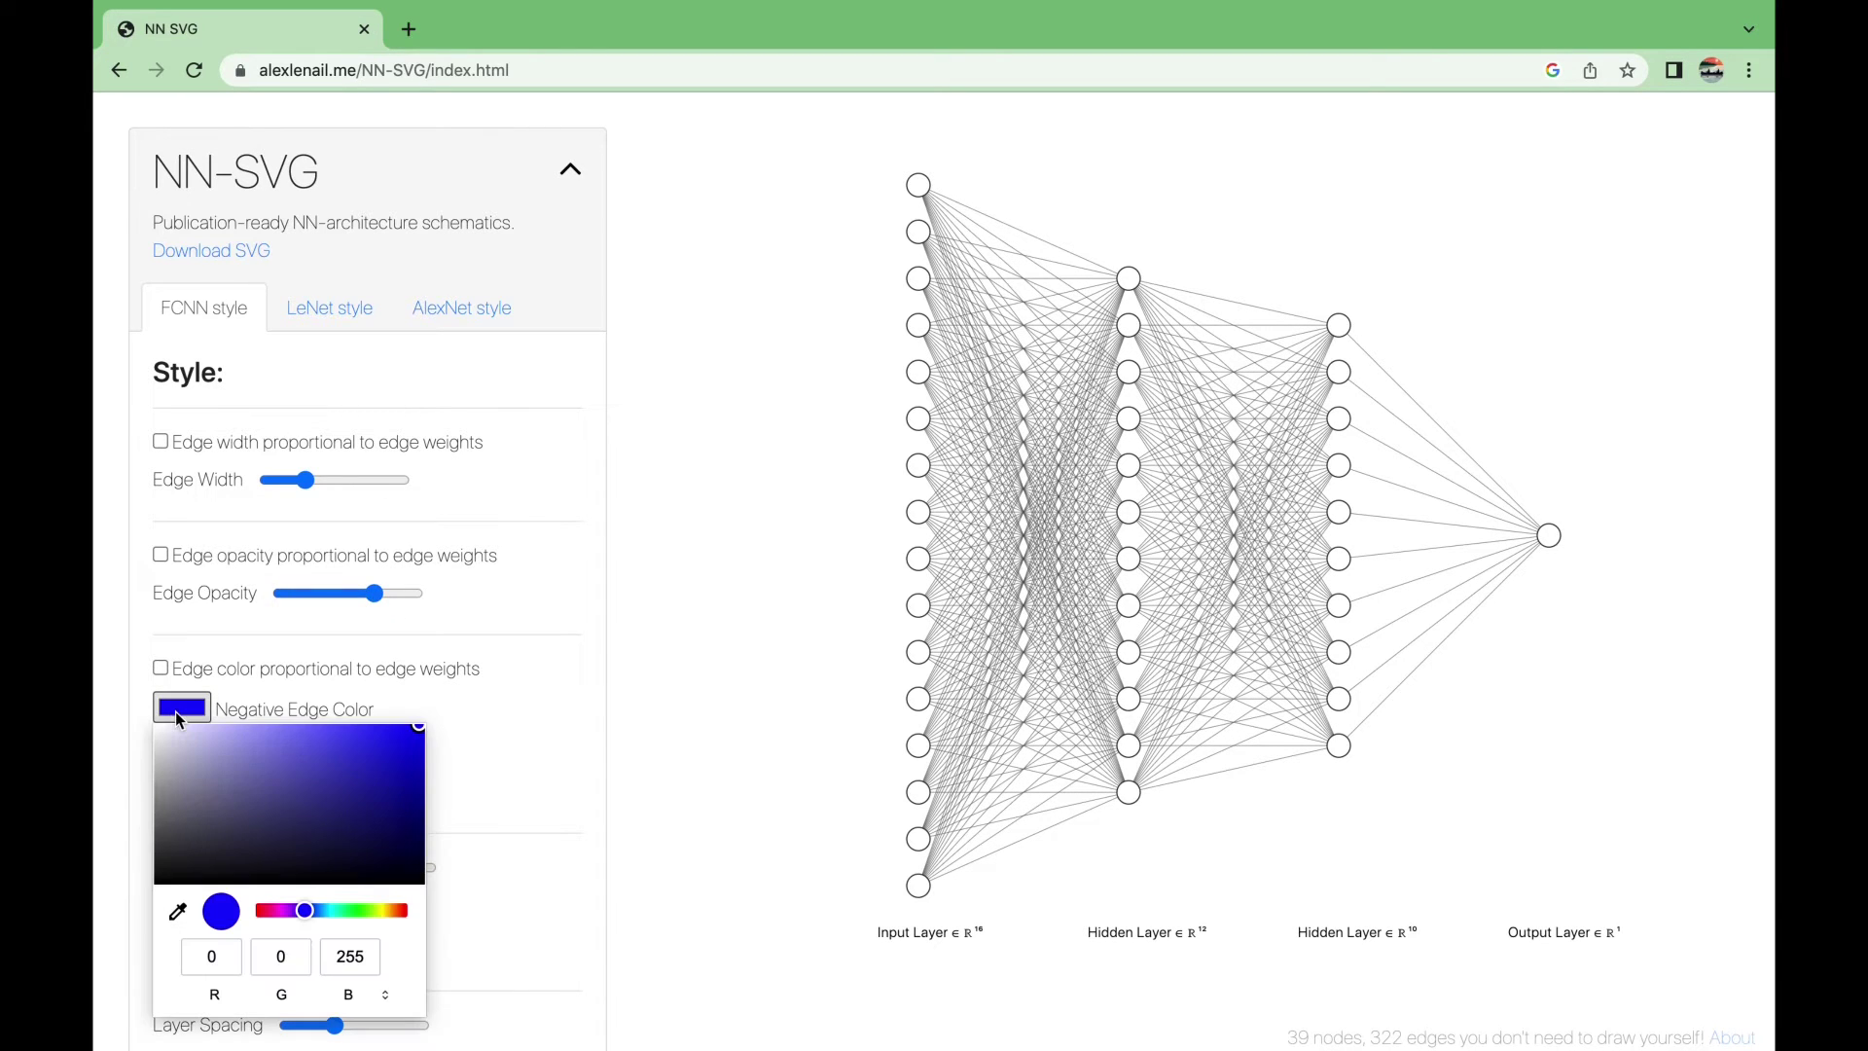
left_click(282, 778)
left_click(363, 765)
left_click(571, 718)
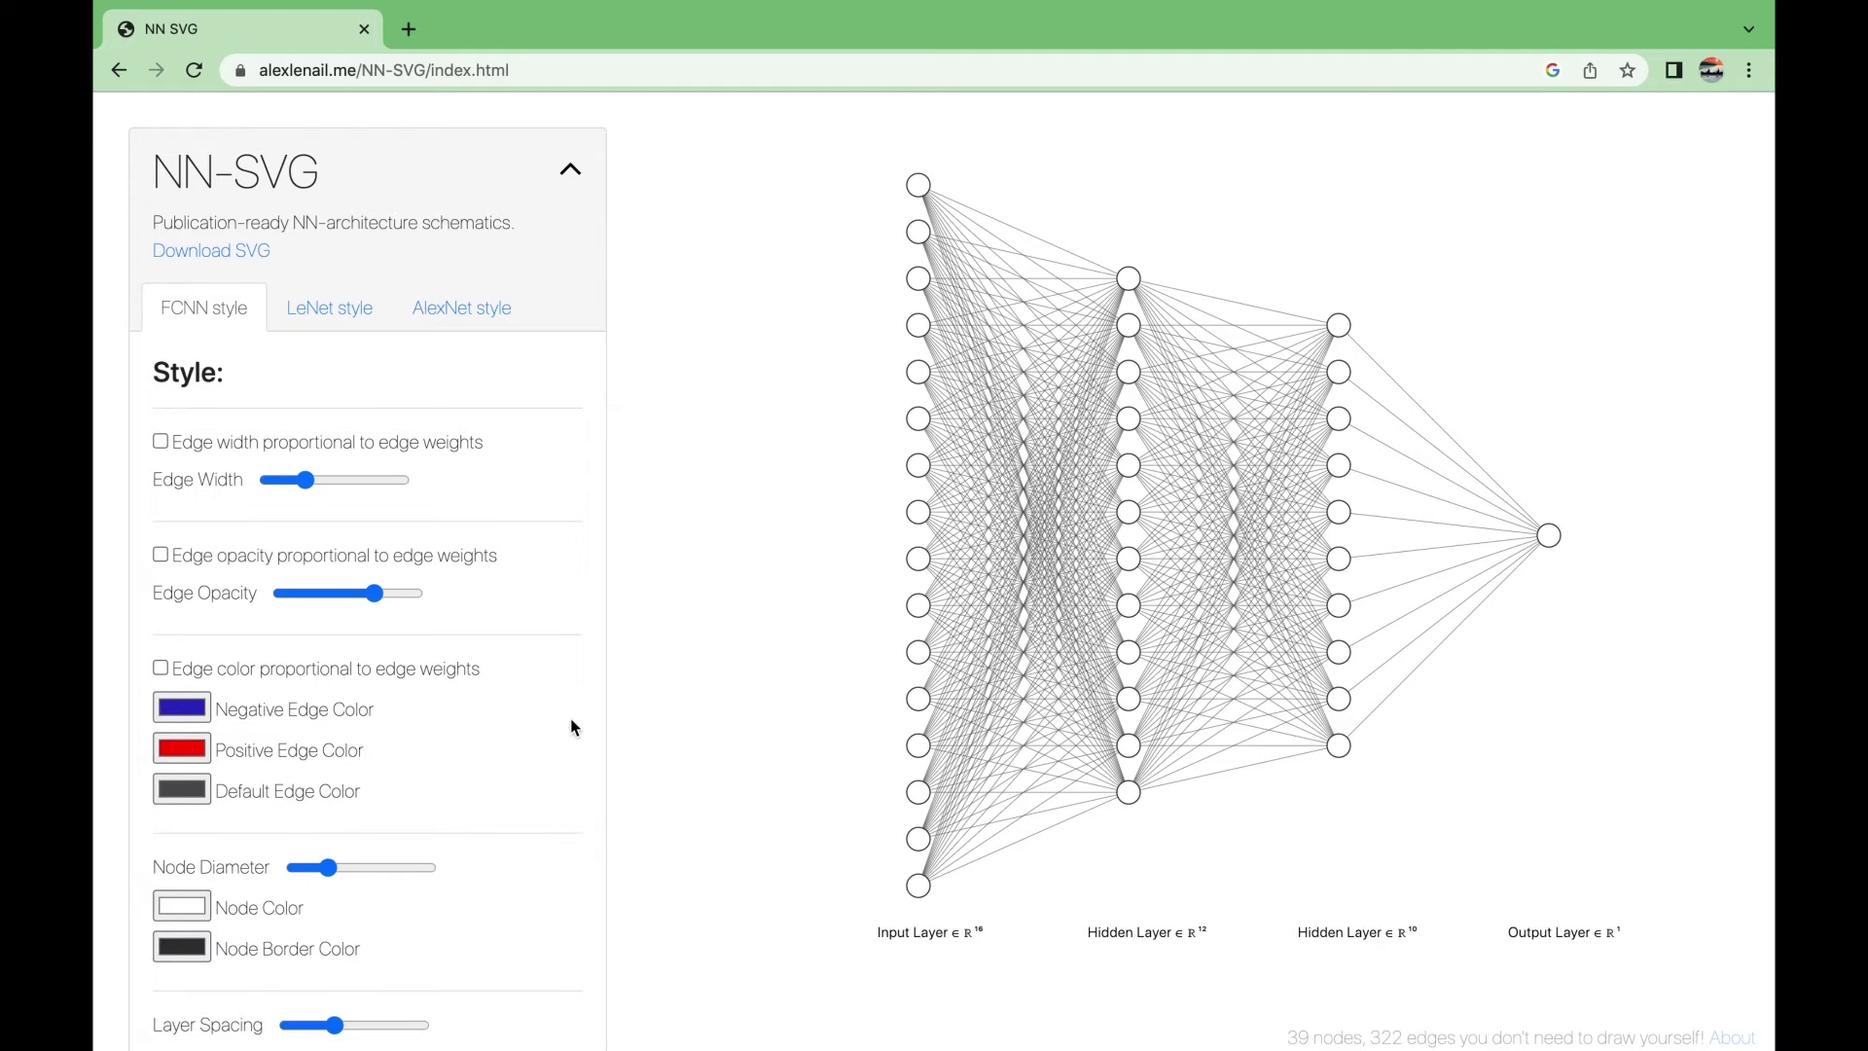
left_click(161, 668)
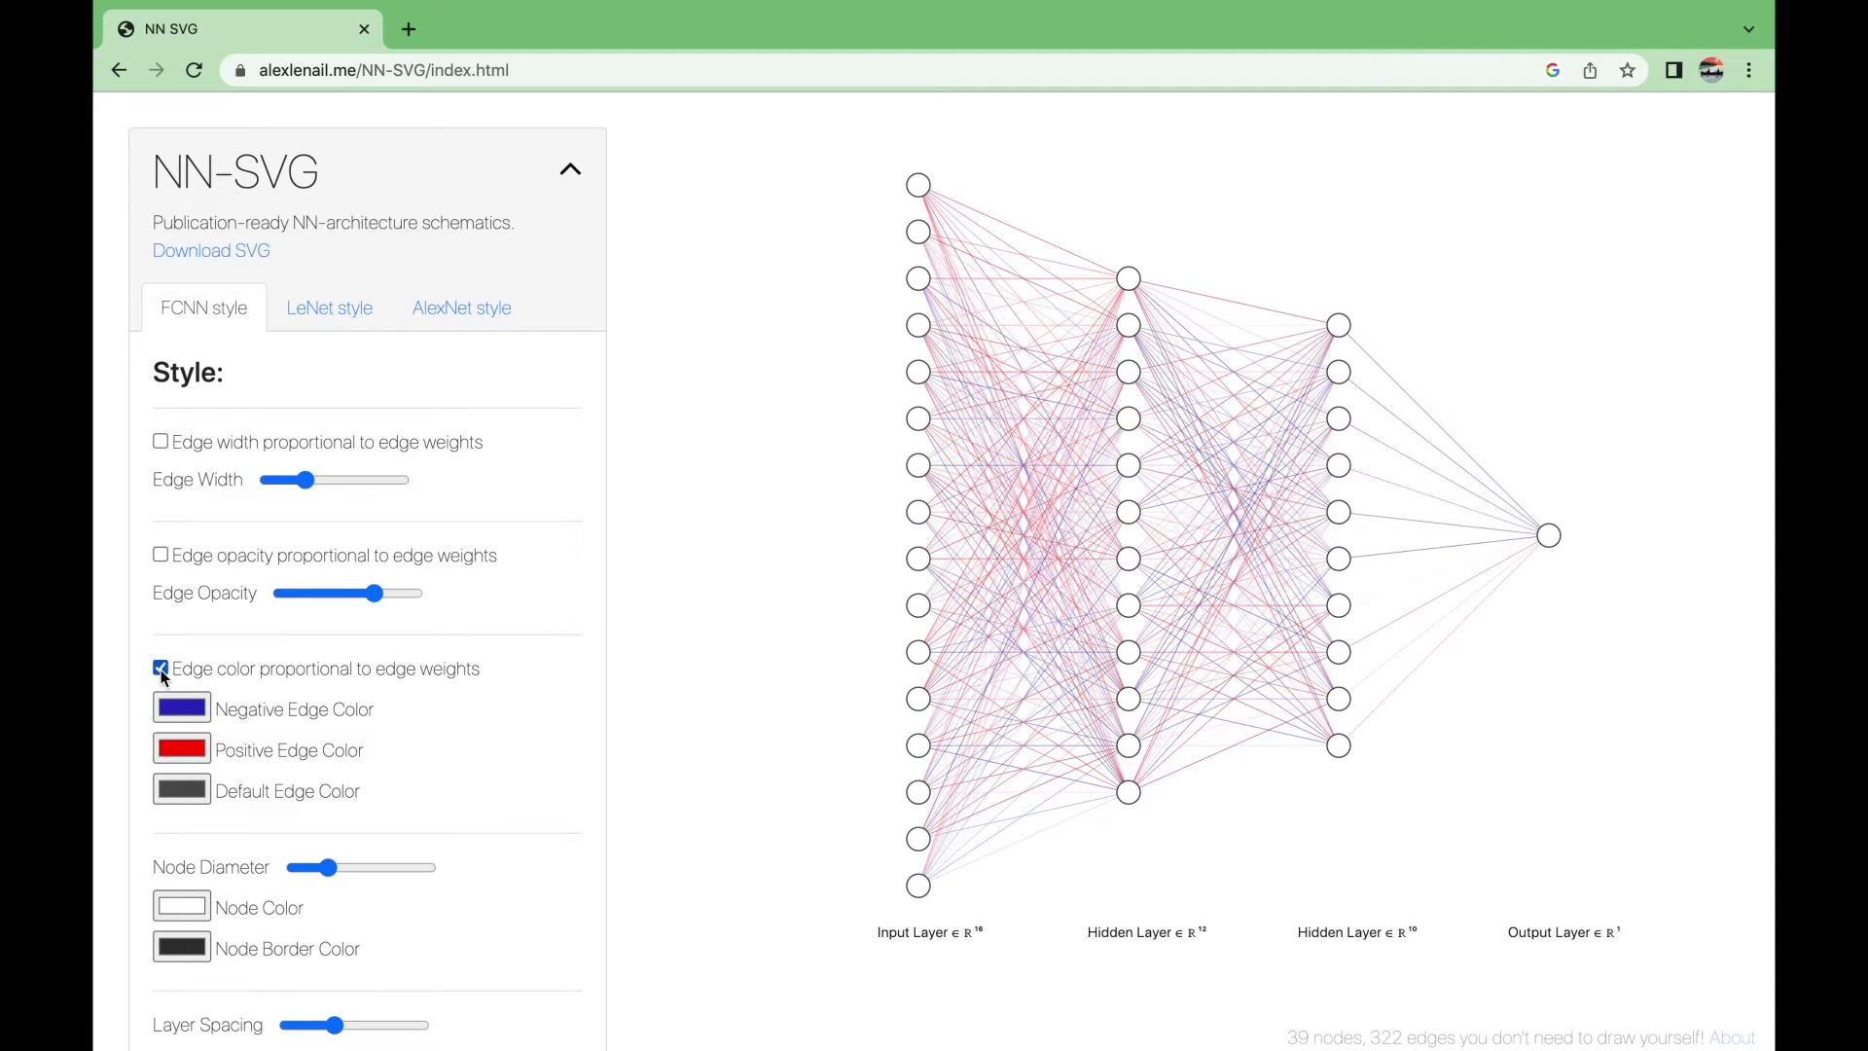
left_click(162, 669)
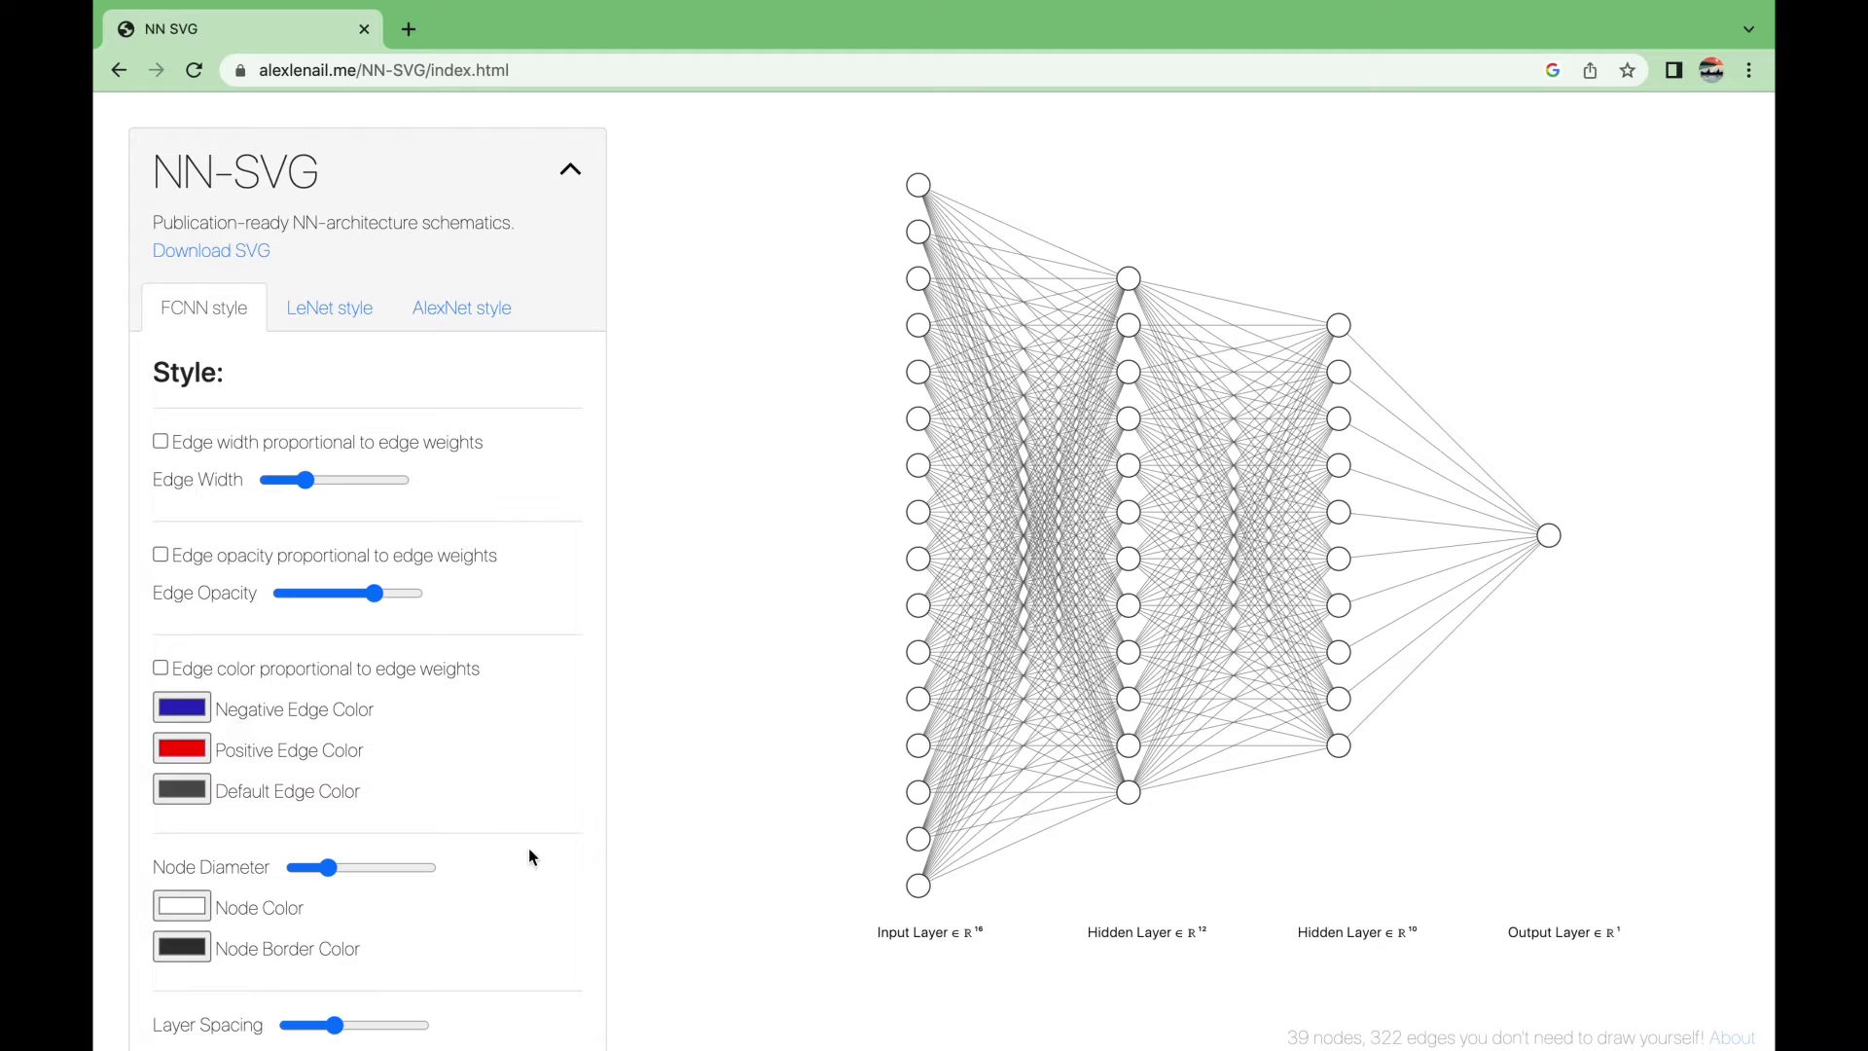
Try several node diameters, settling back at the smaller default size
left_click(344, 867)
left_click(323, 867)
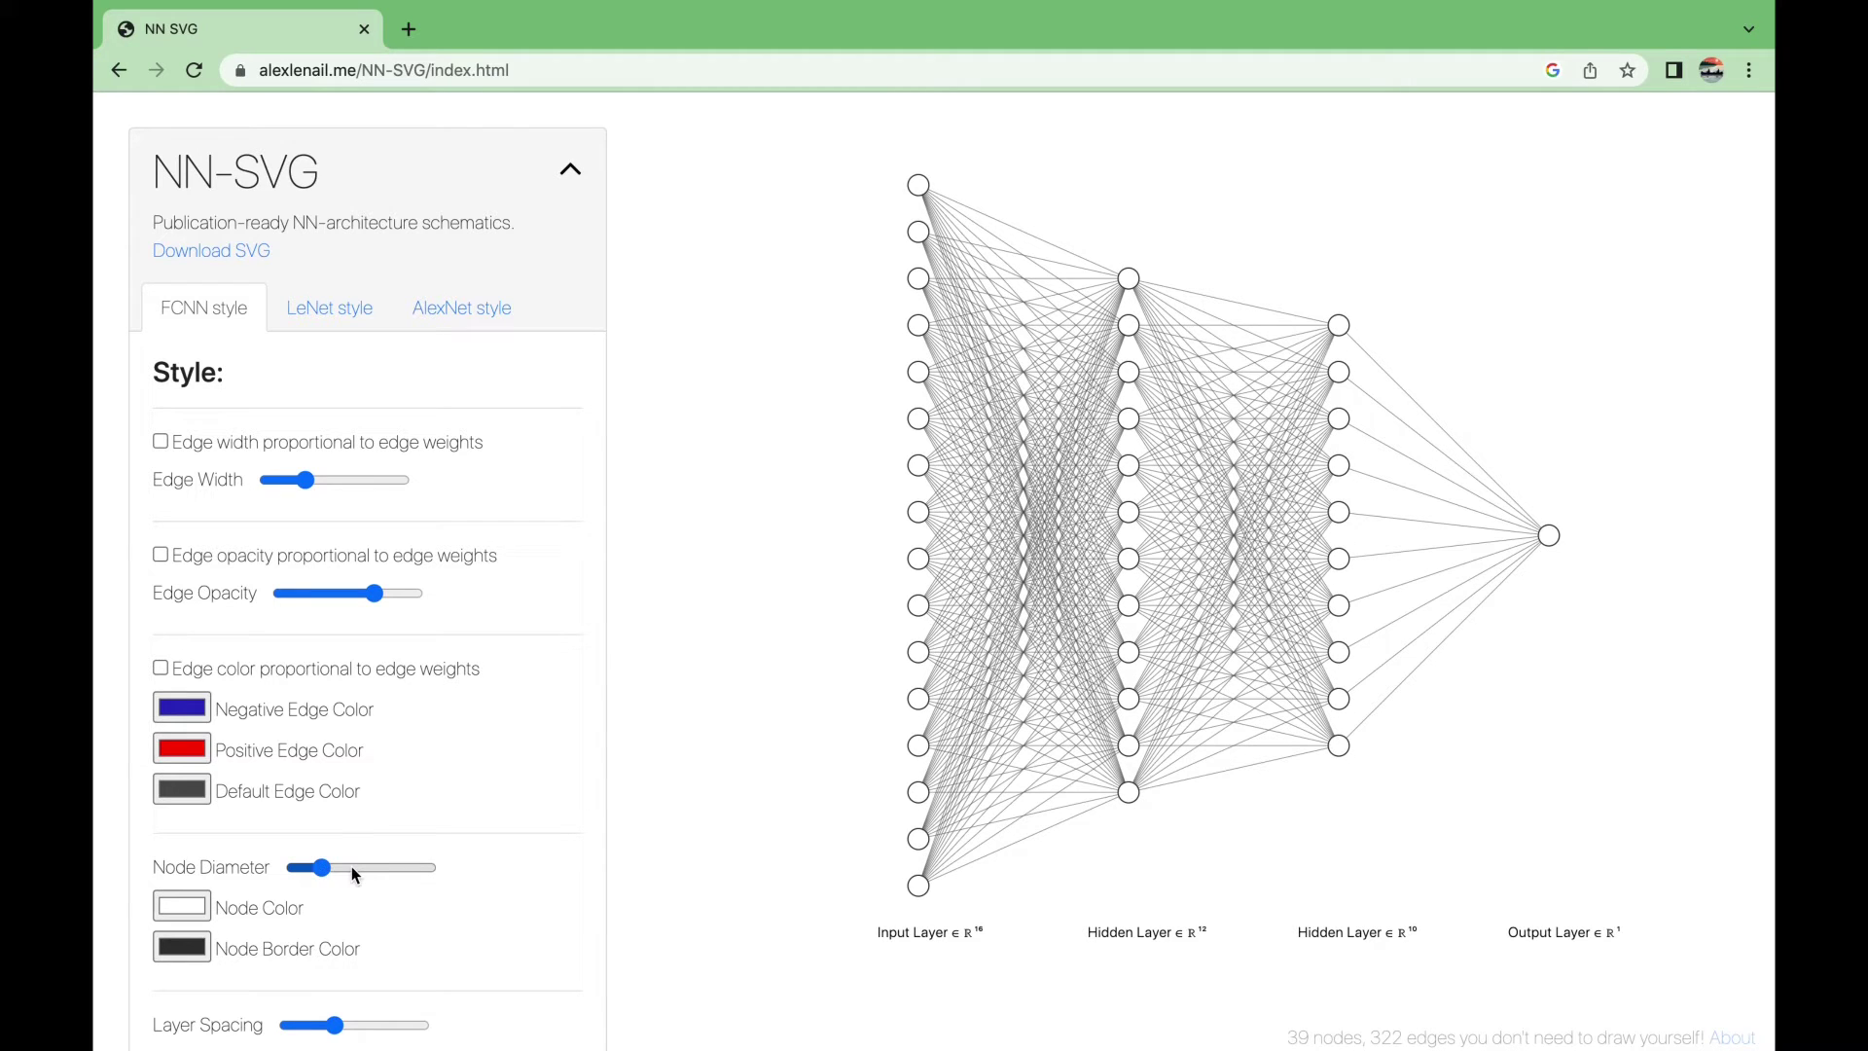
left_click(353, 867)
left_click(325, 867)
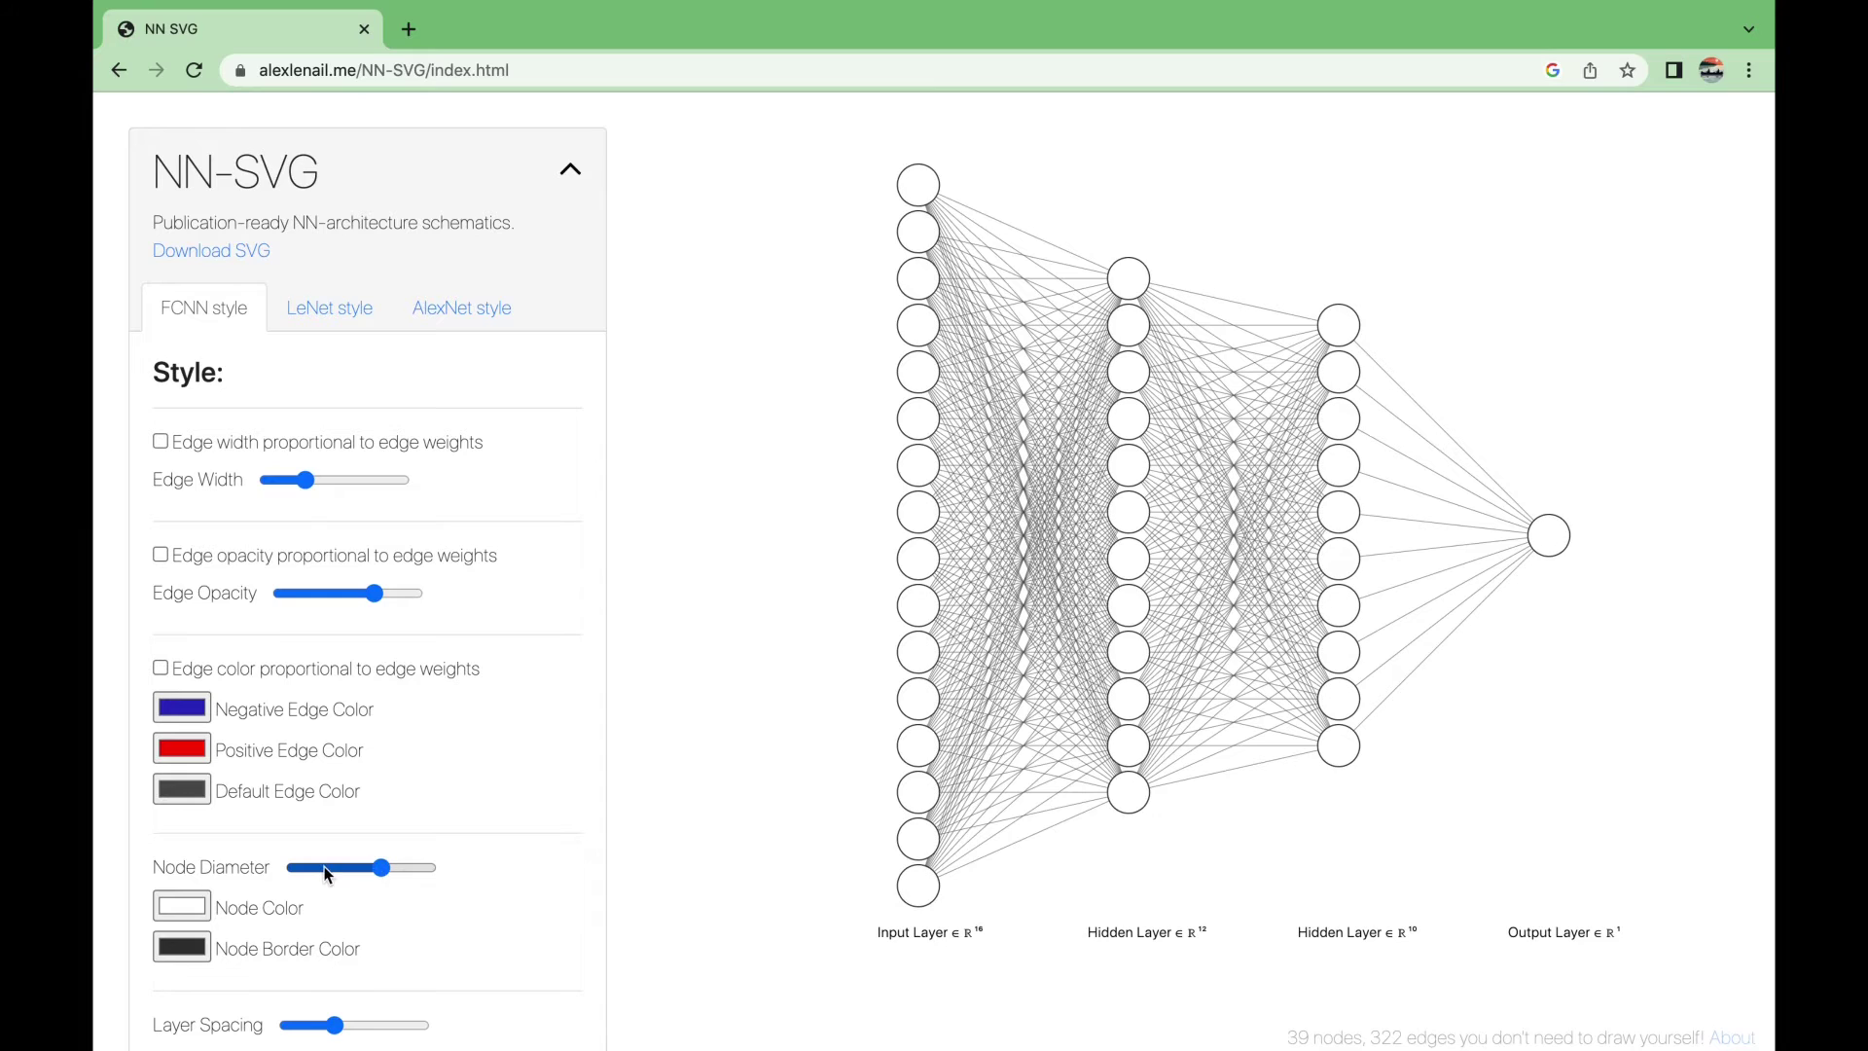
Fill the network nodes with a dark red colour
left_click(185, 907)
left_click(351, 648)
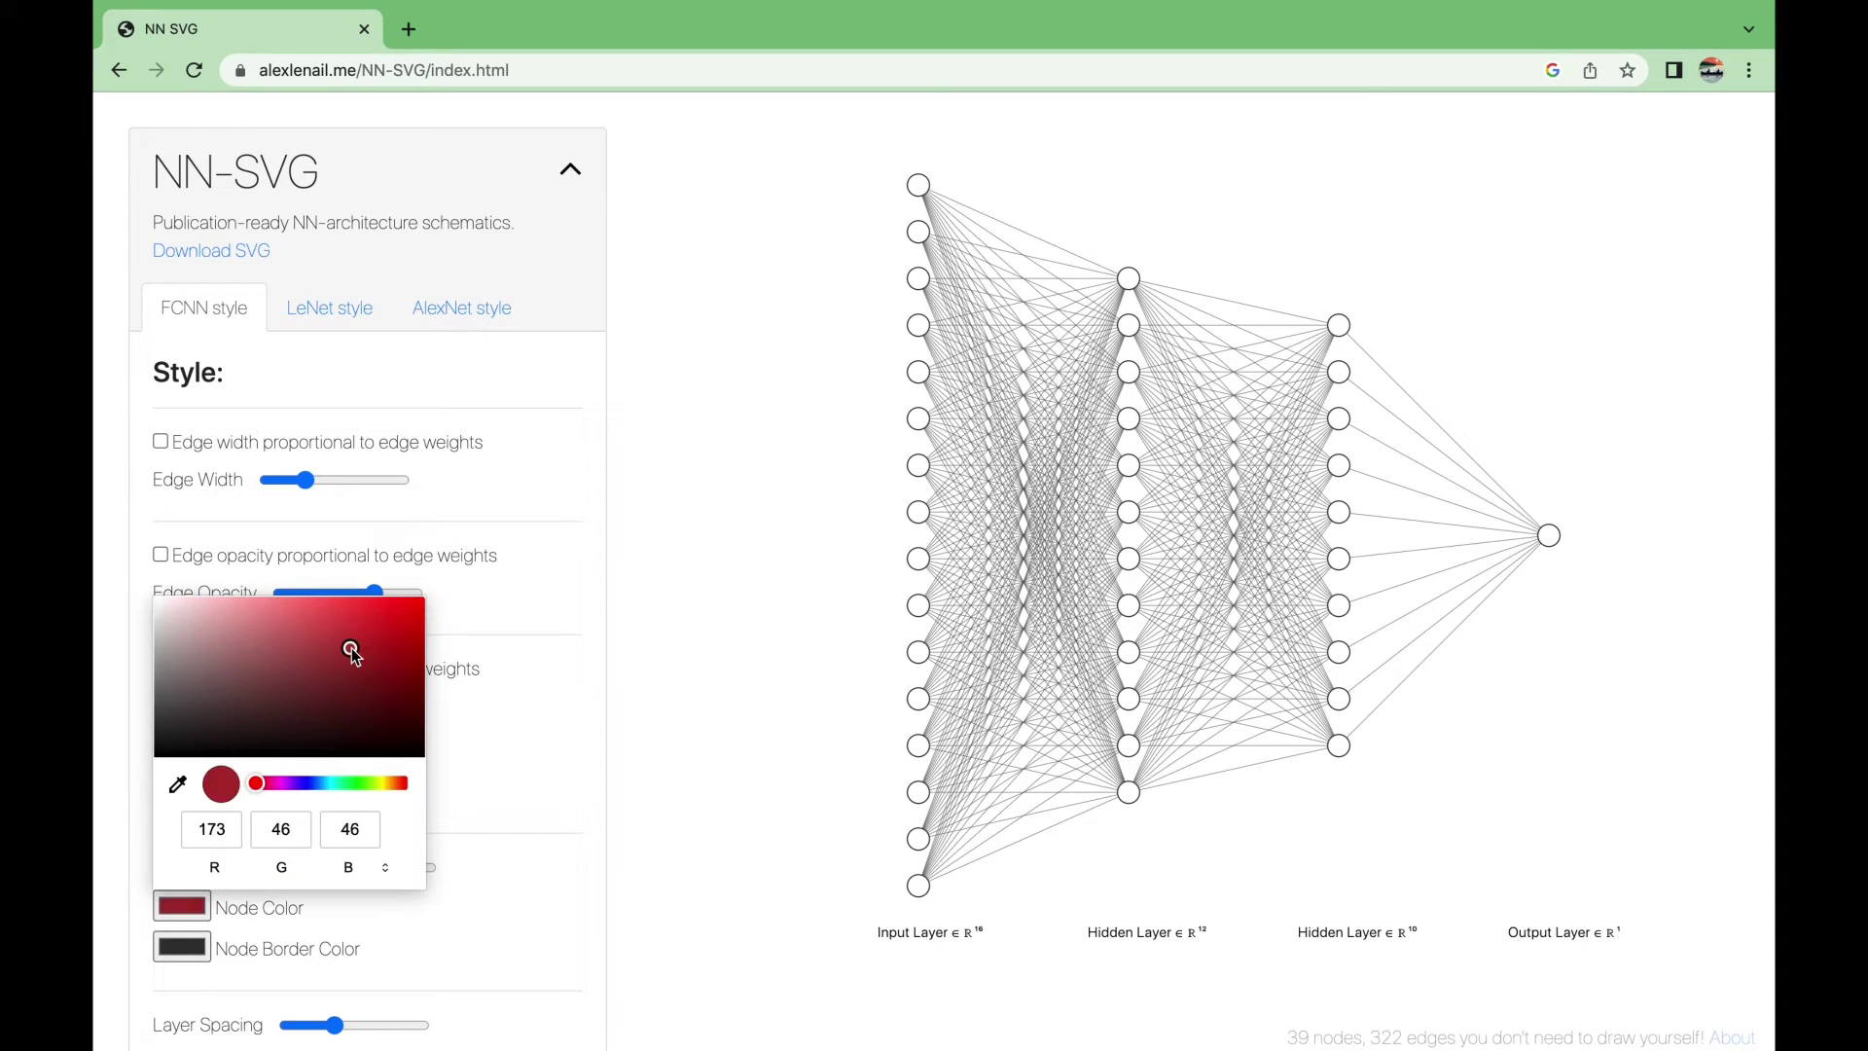
left_click(289, 659)
left_click(623, 728)
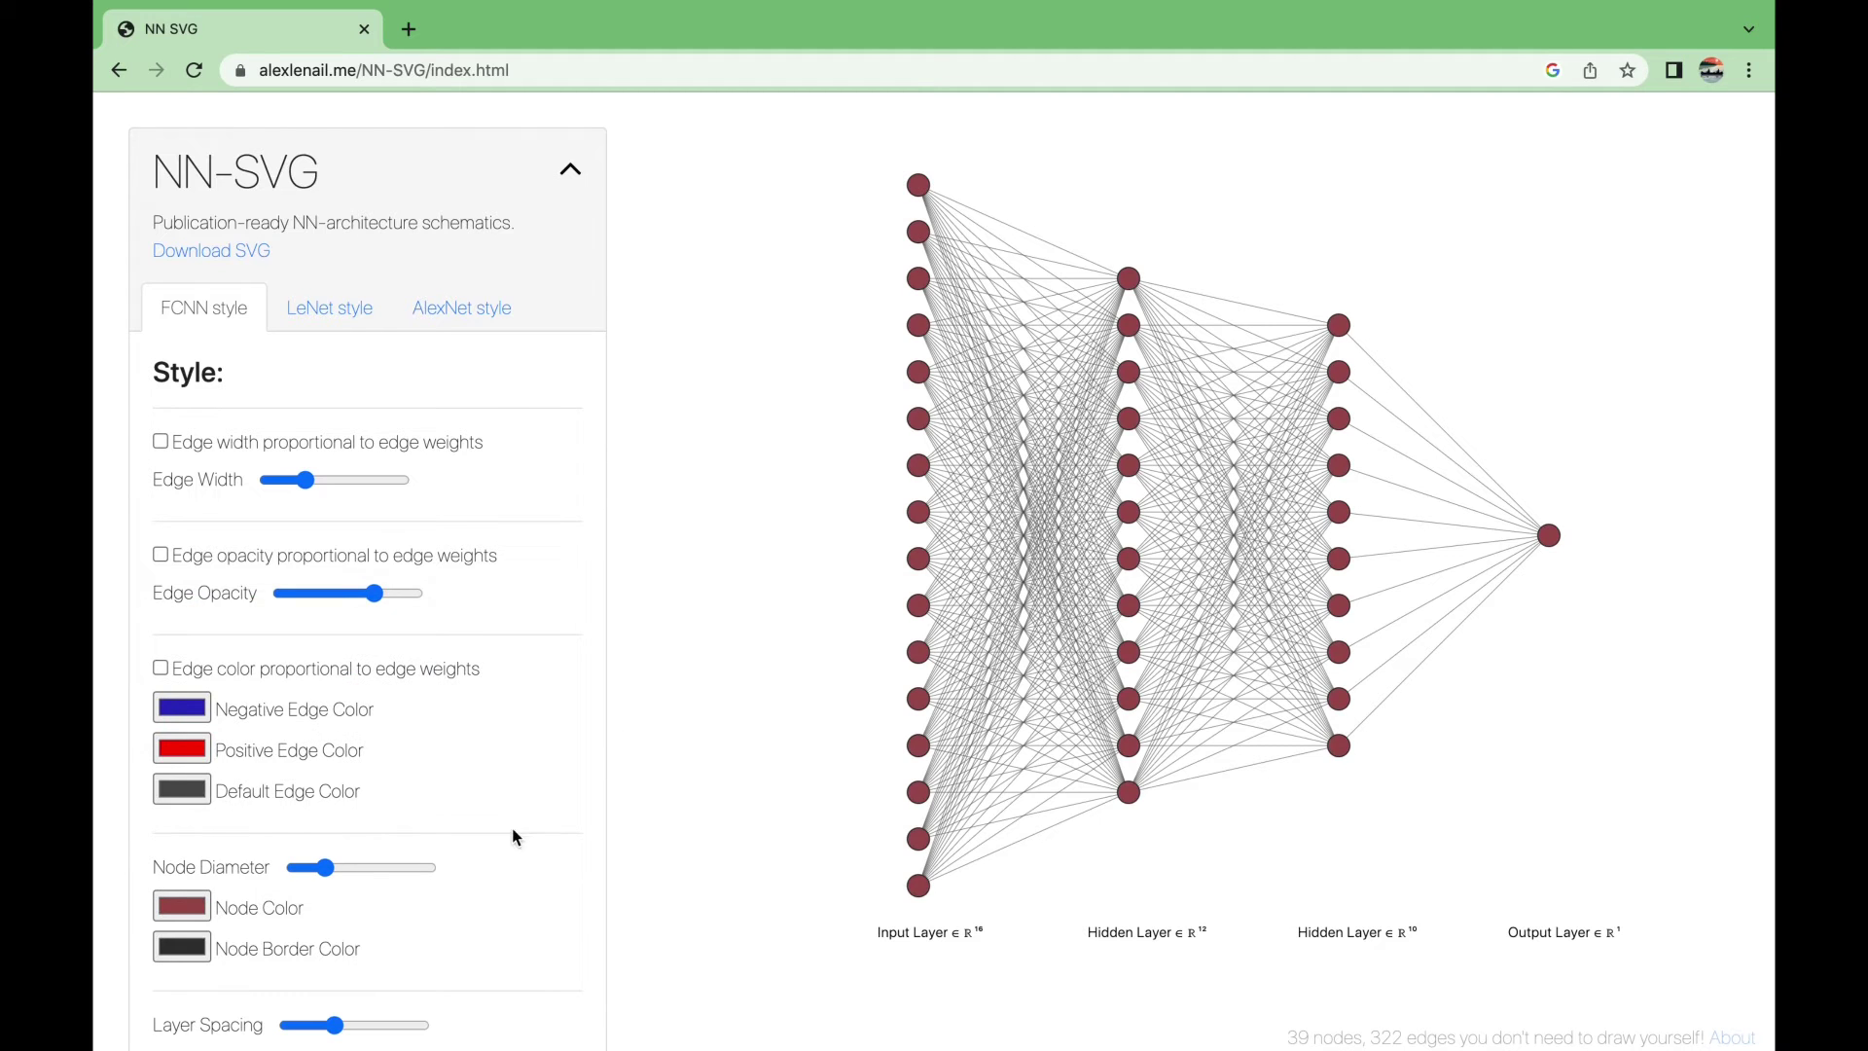
Reduce the layer spacing so the layers sit closer together
scroll(512, 827, "down", 5)
left_click_drag(334, 465, 375, 465)
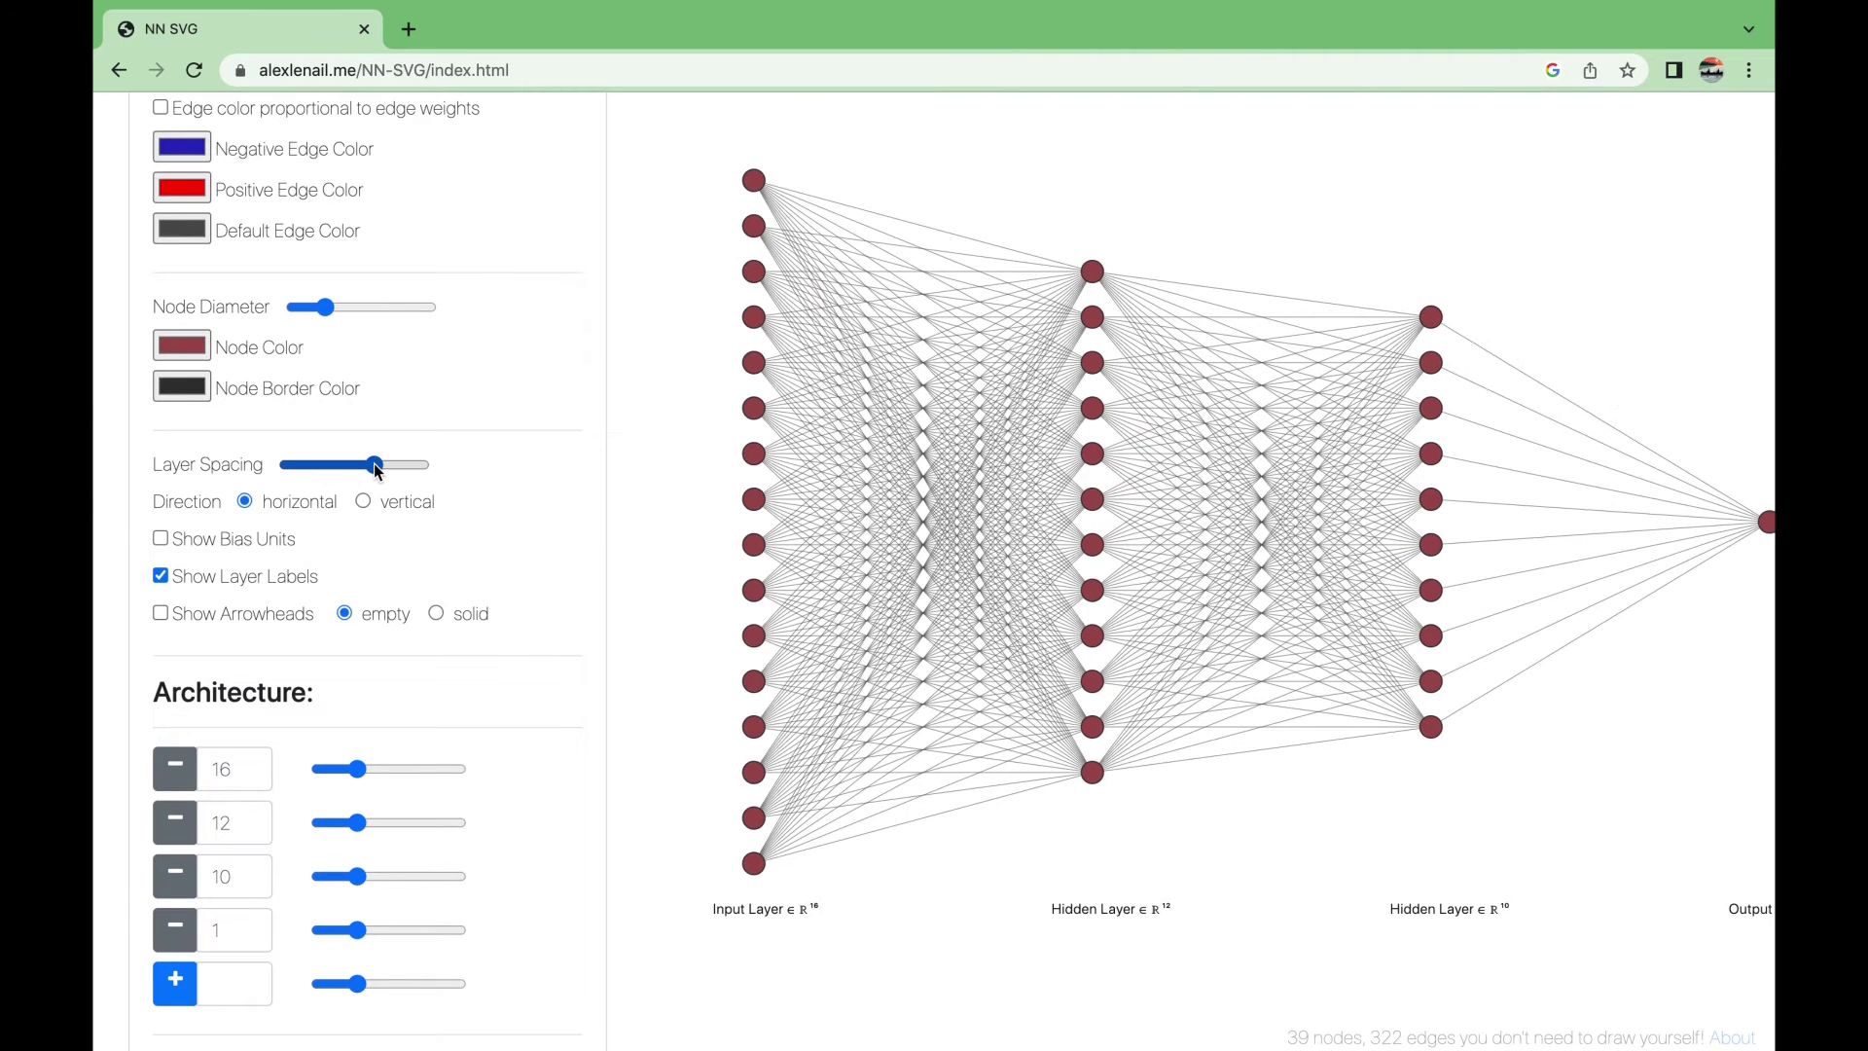
left_click(327, 464)
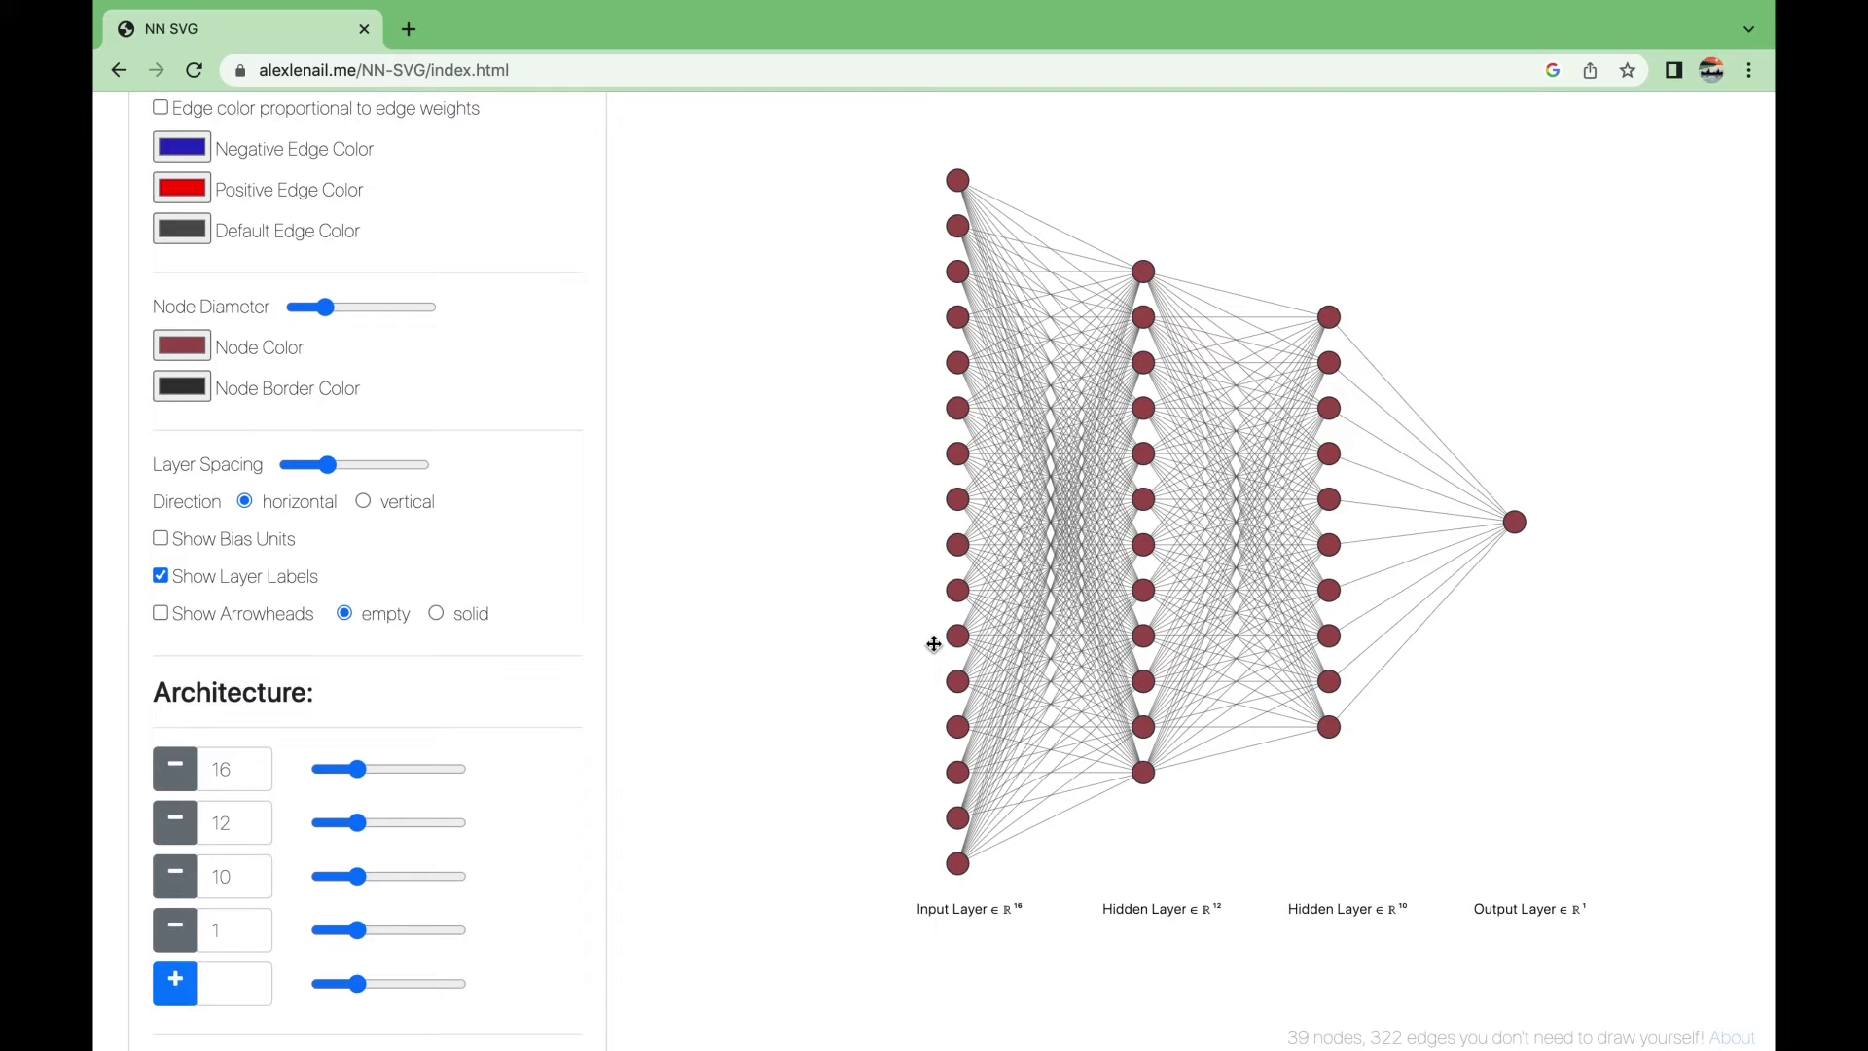
left_click_drag(983, 726, 944, 716)
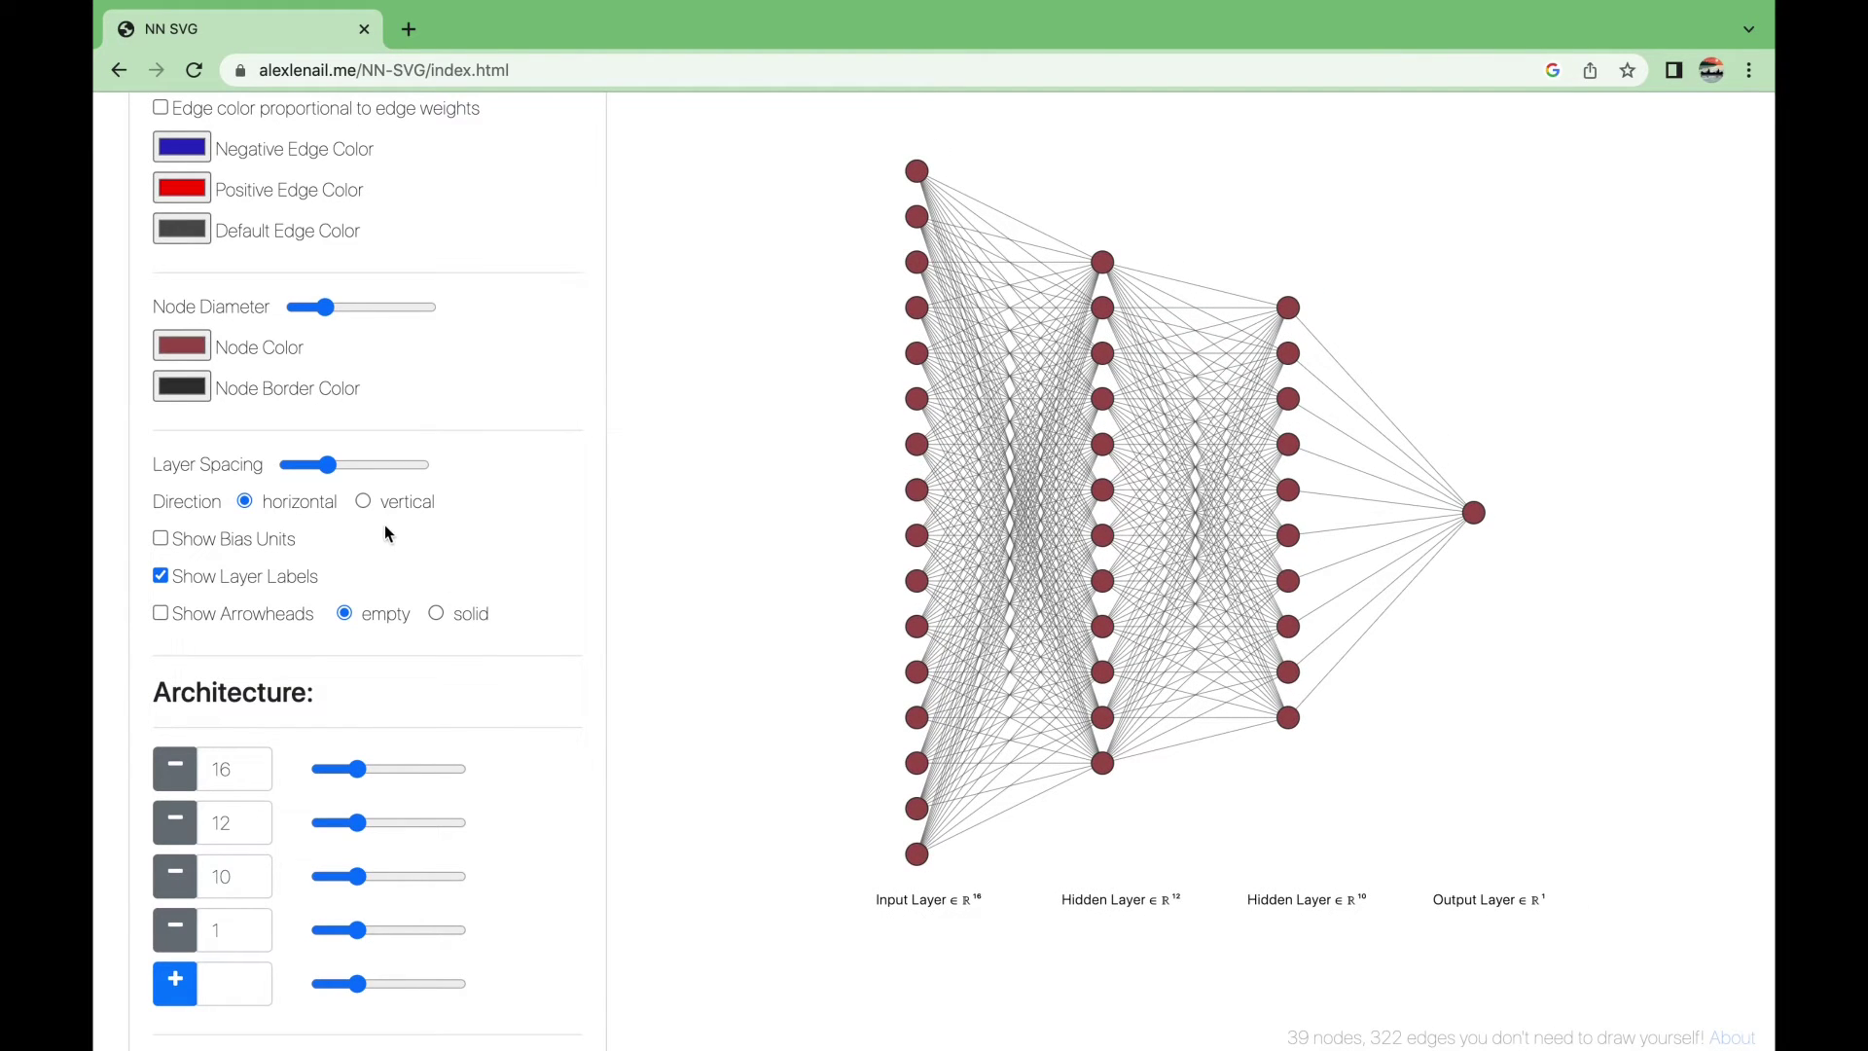
Preview a vertical layout, return to horizontal, and toggle layer labels off and on
left_click(364, 502)
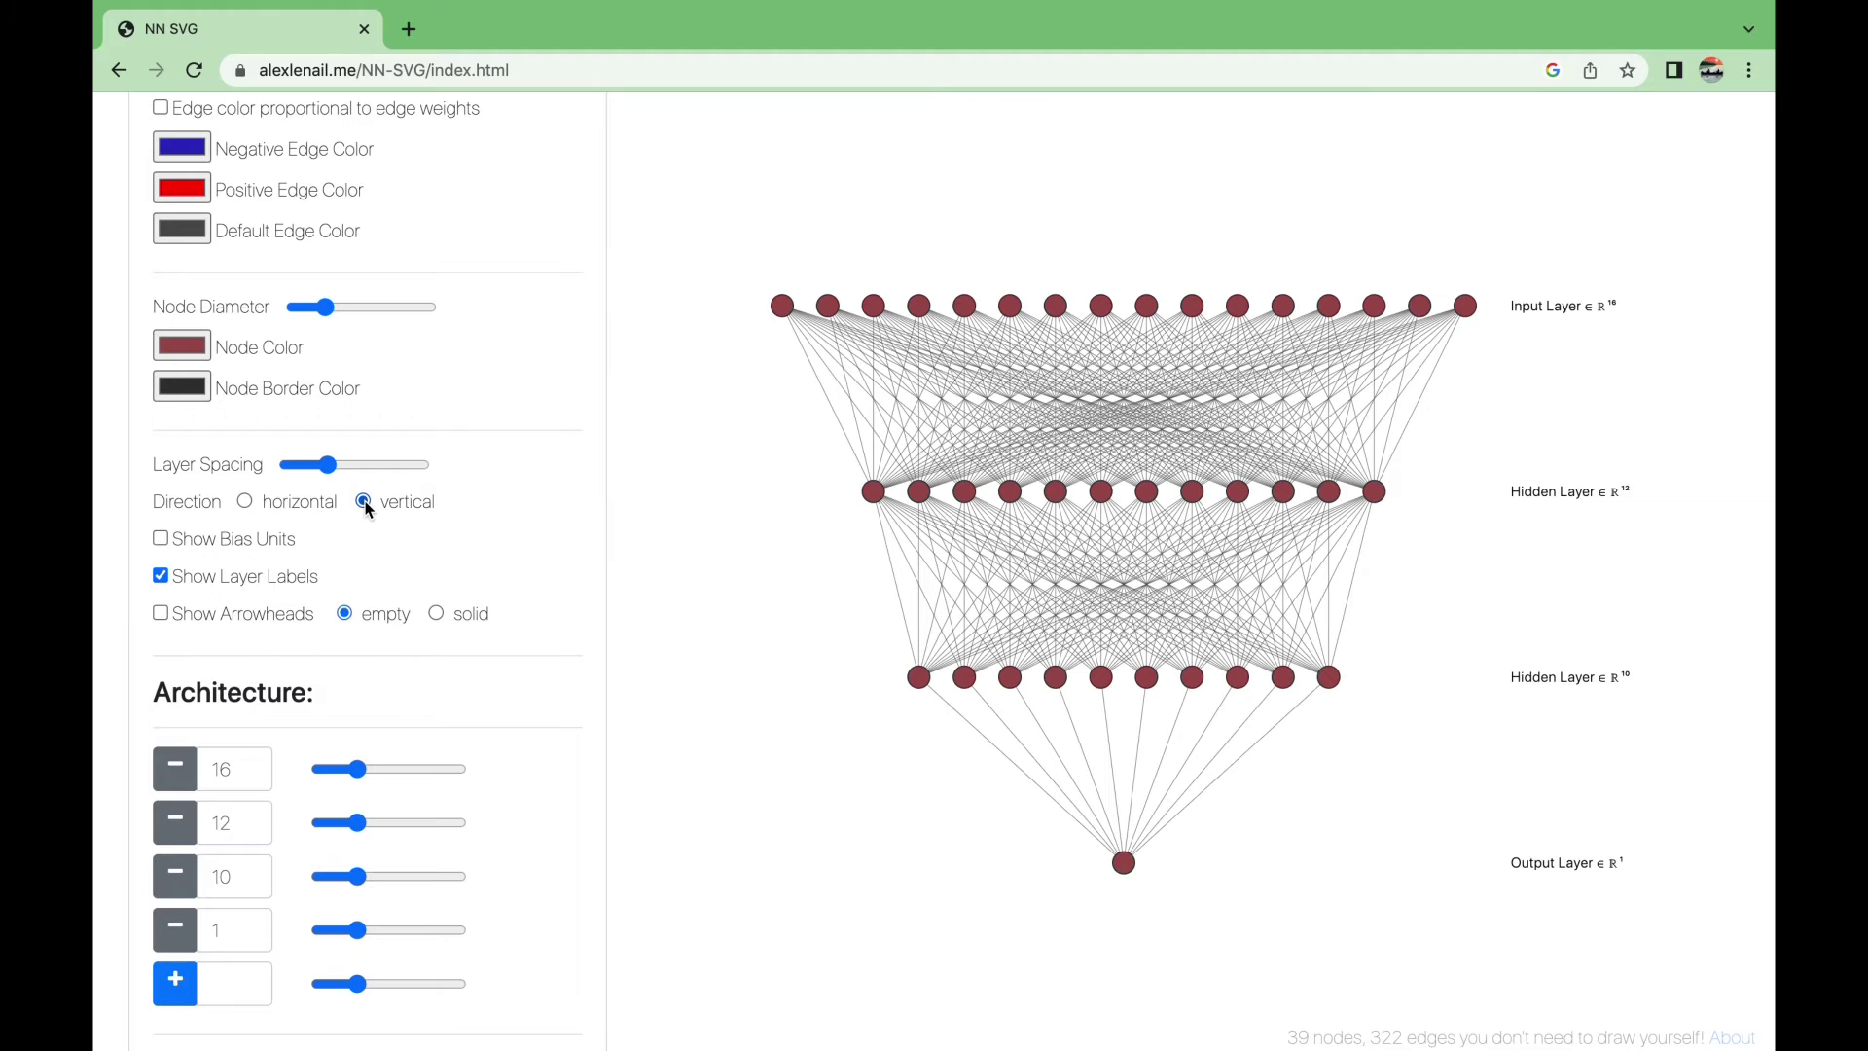
left_click(288, 506)
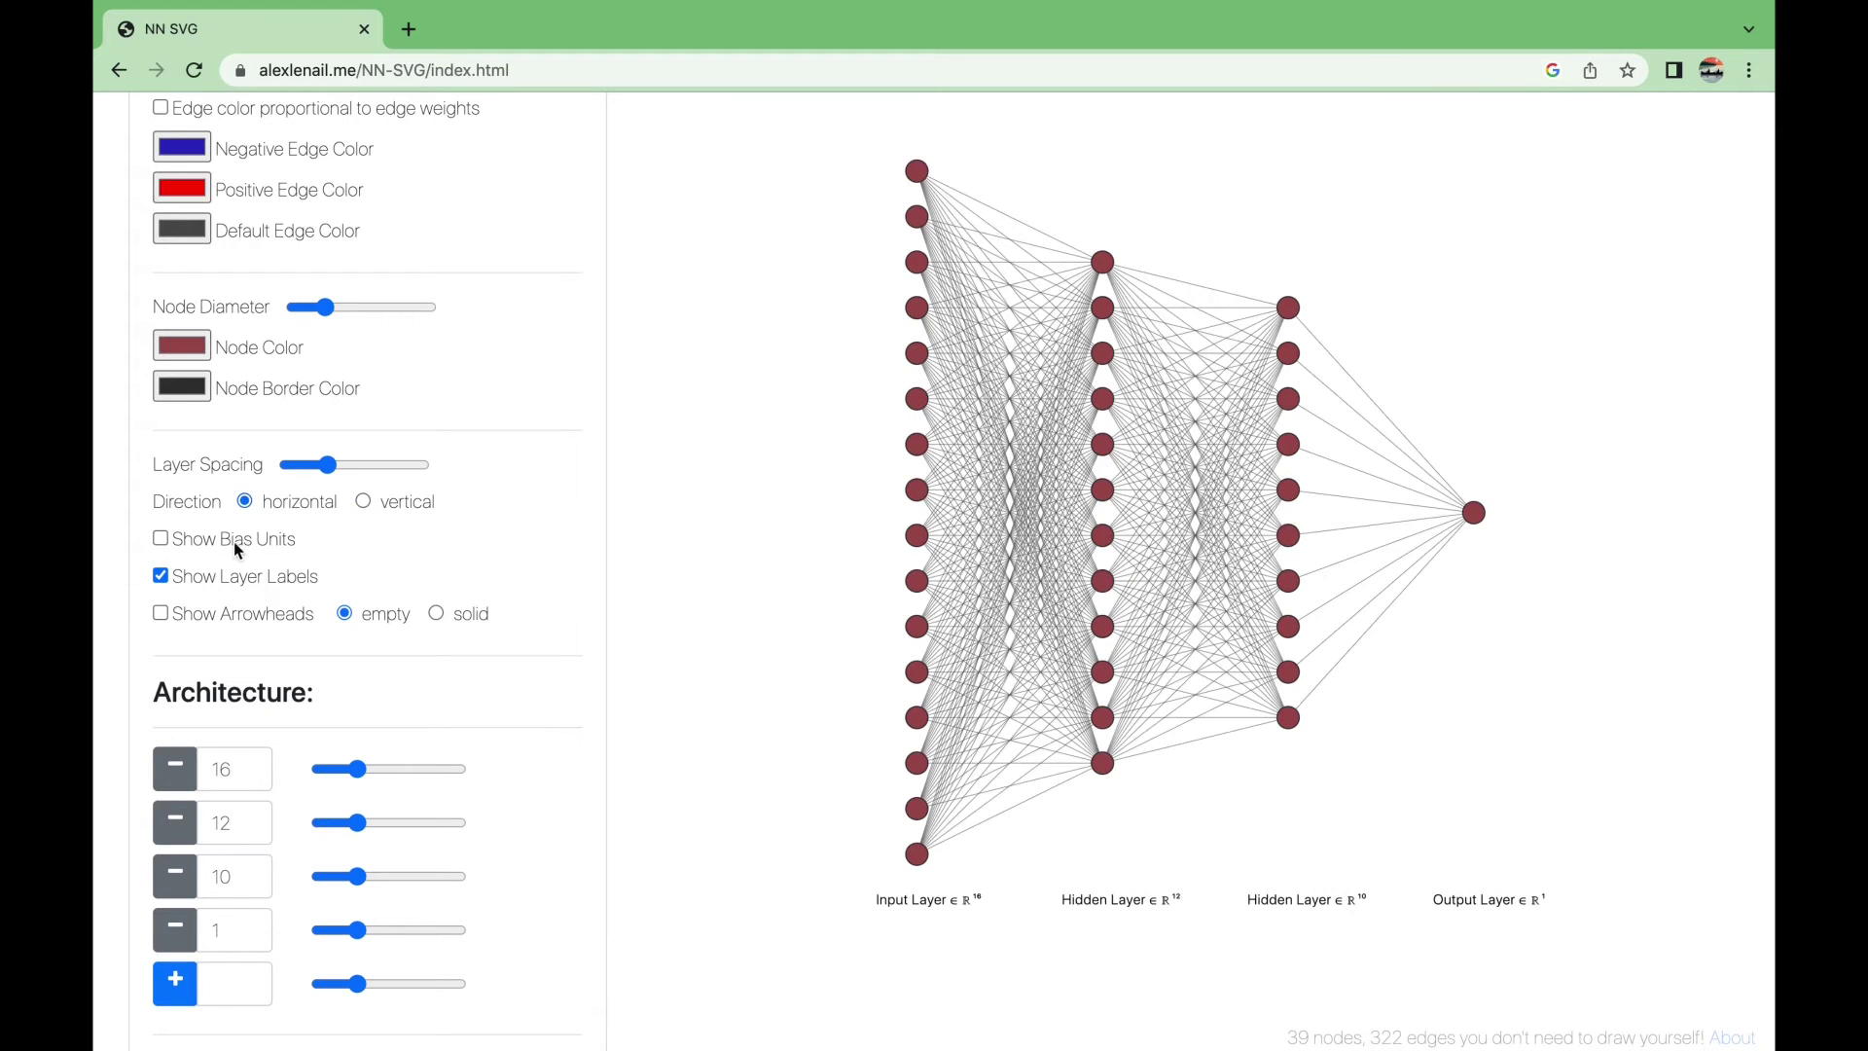
left_click(162, 577)
left_click(162, 577)
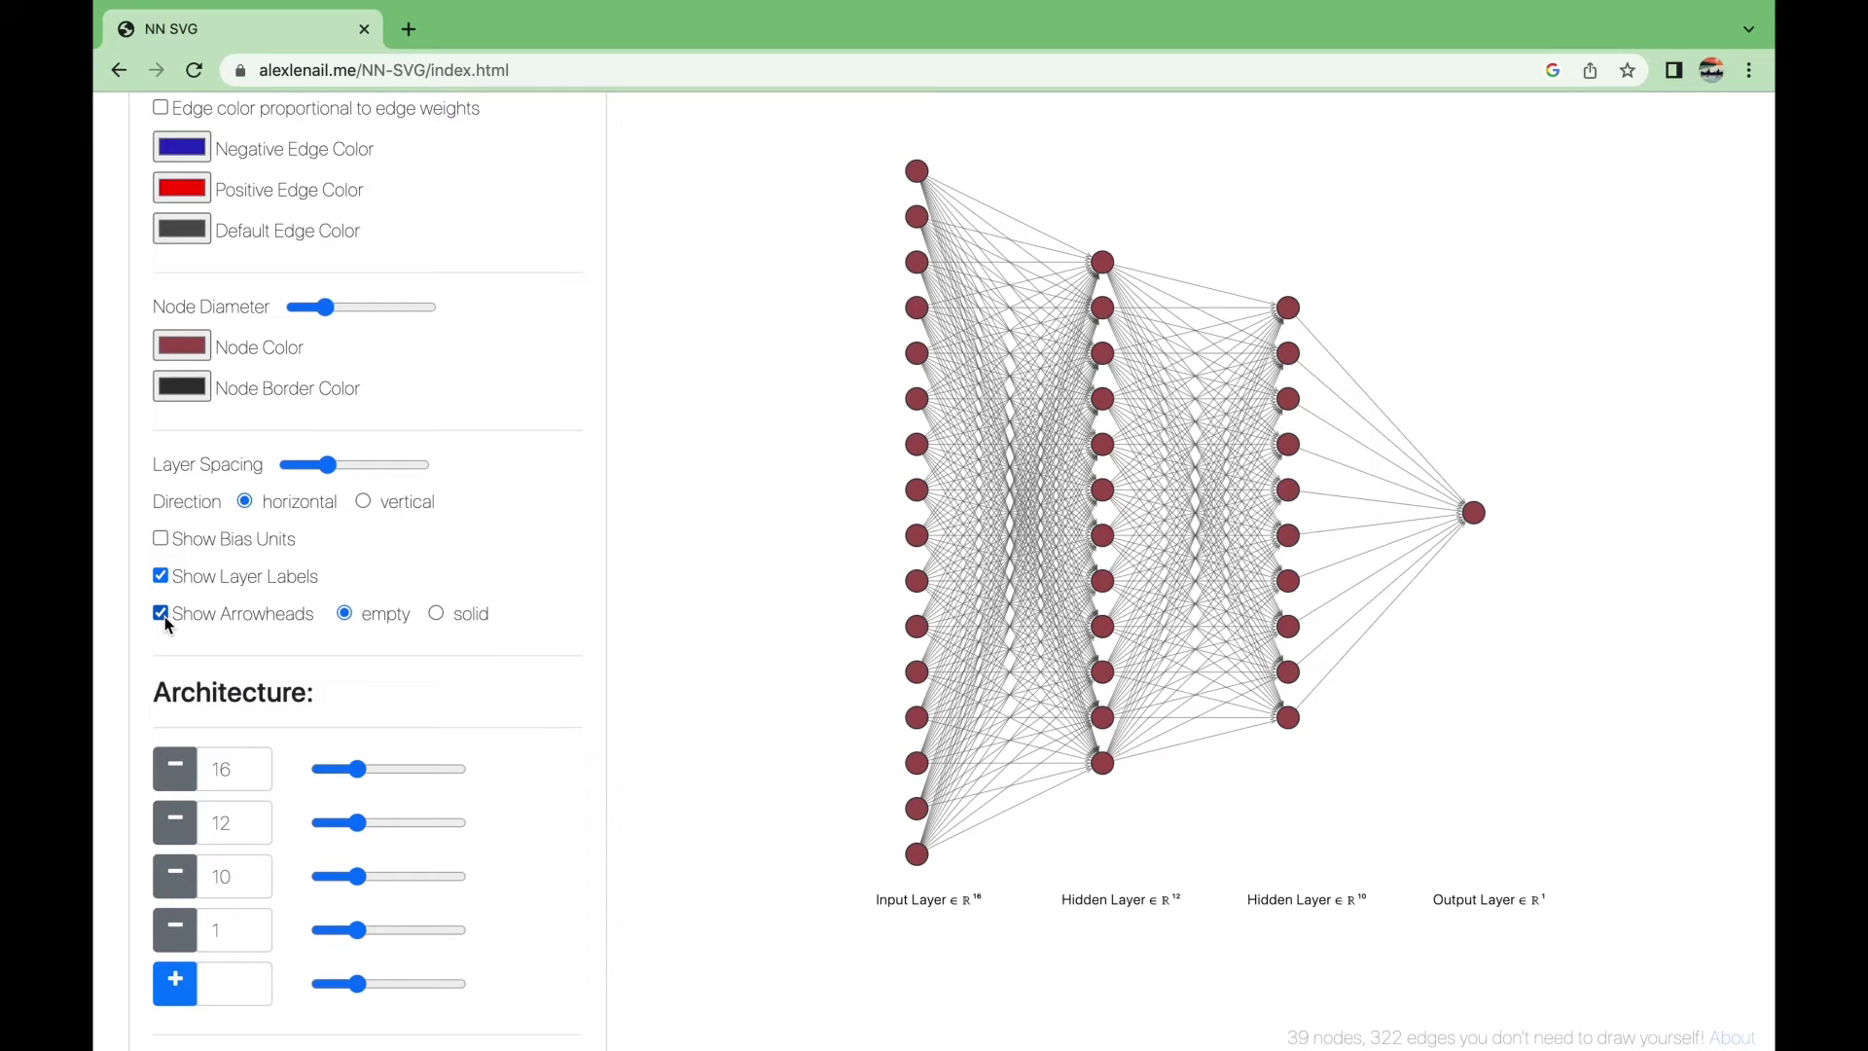
Replace the 16-node input layer and set the first layer to 15 nodes
scroll(166, 616, "down", 2)
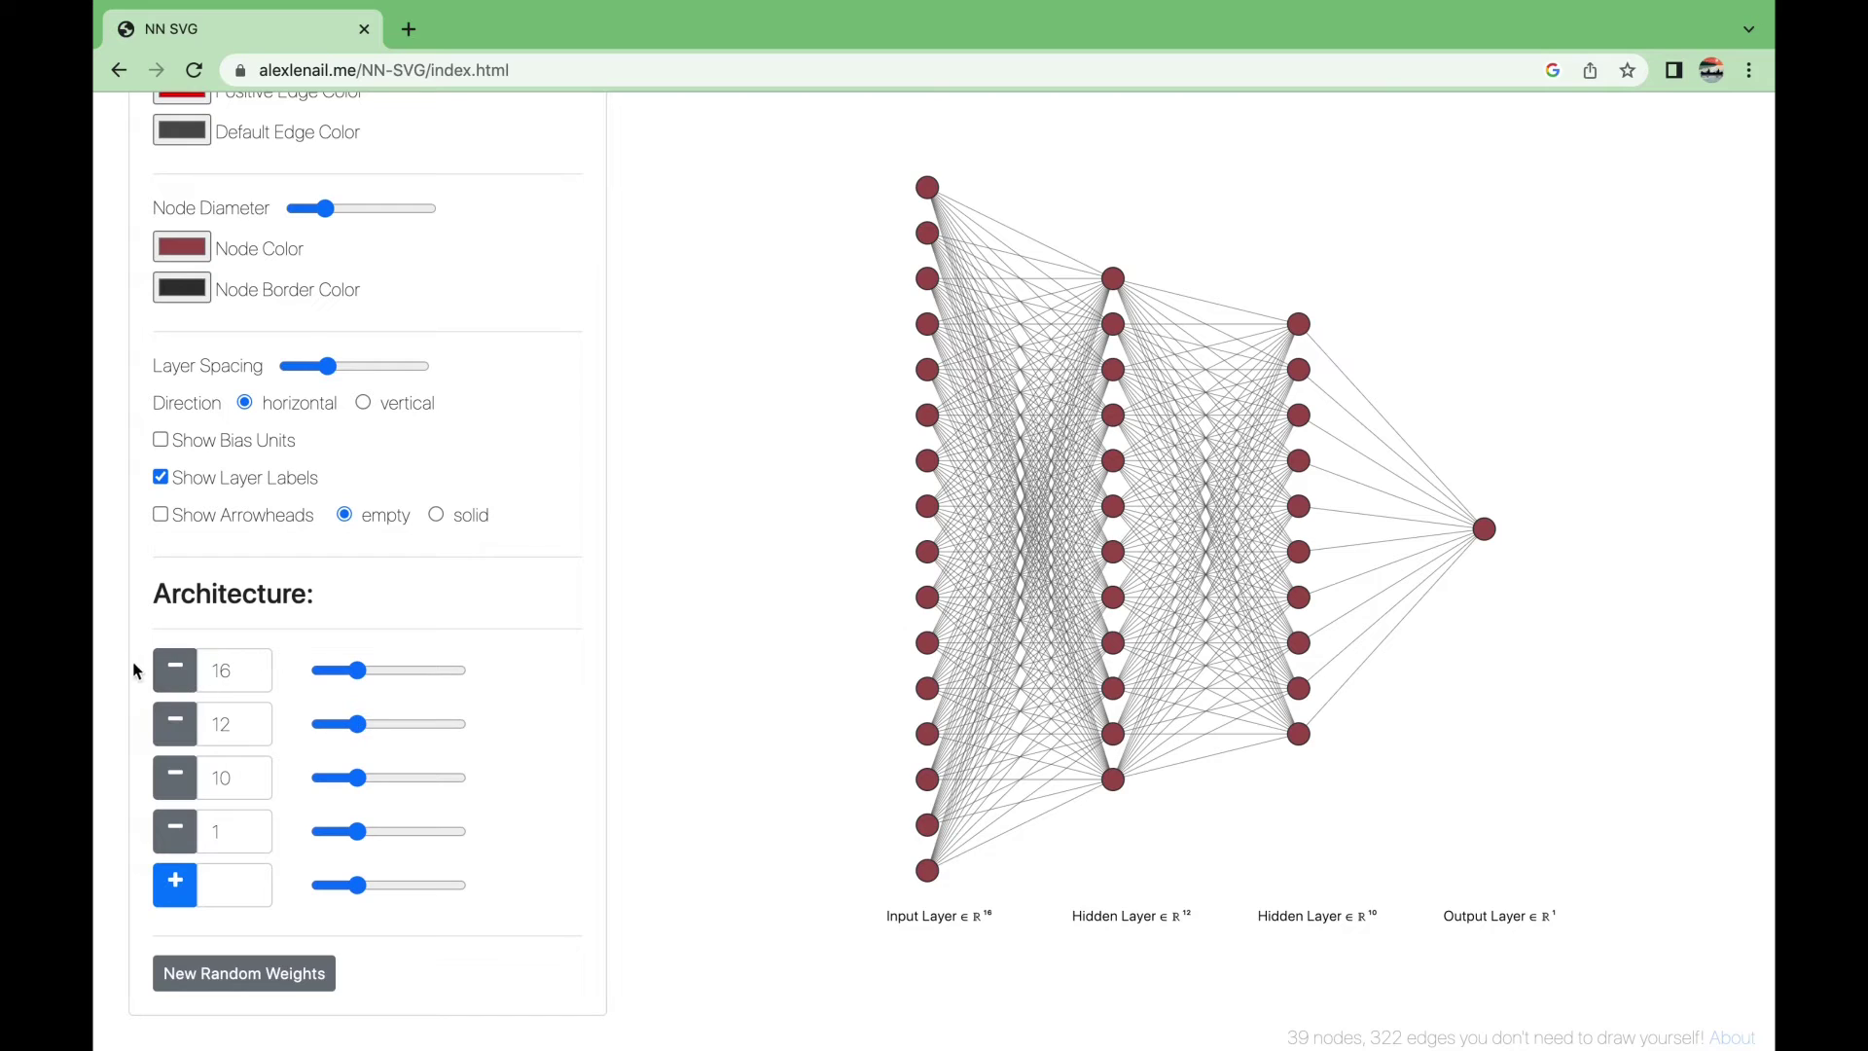
left_click(174, 669)
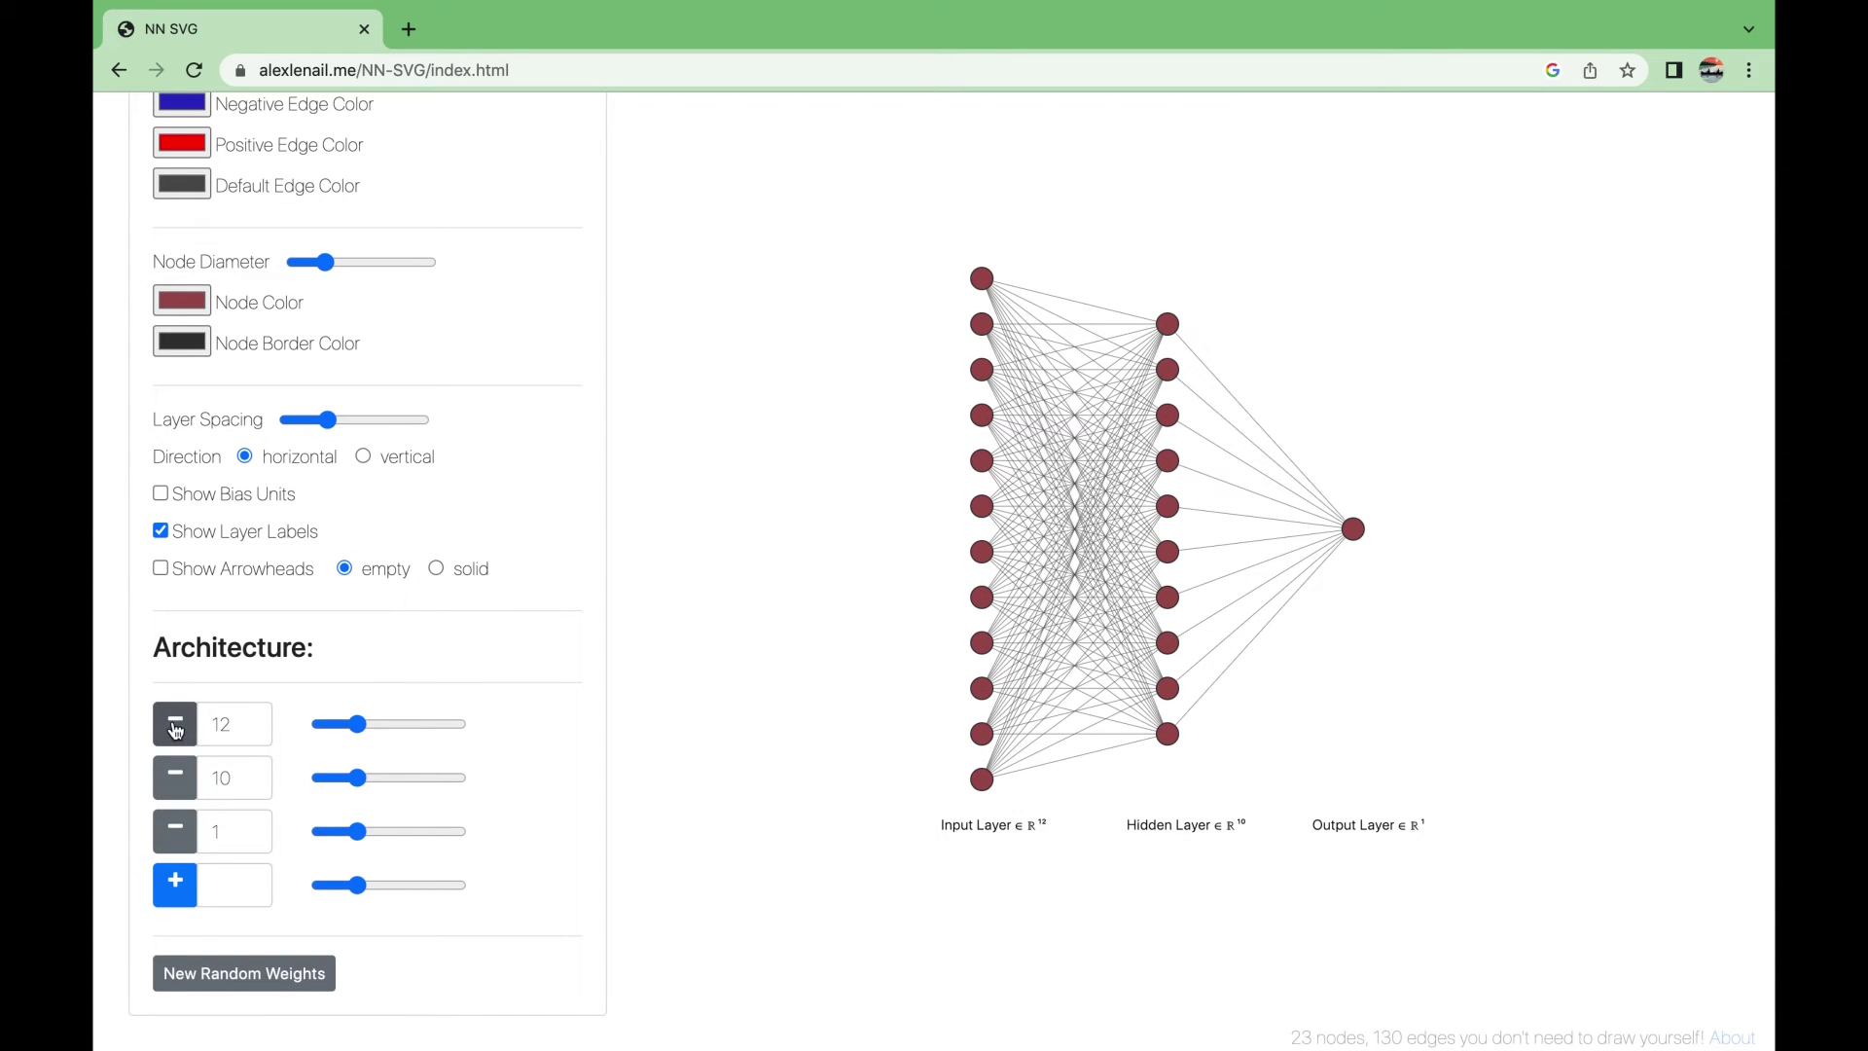
left_click(250, 717)
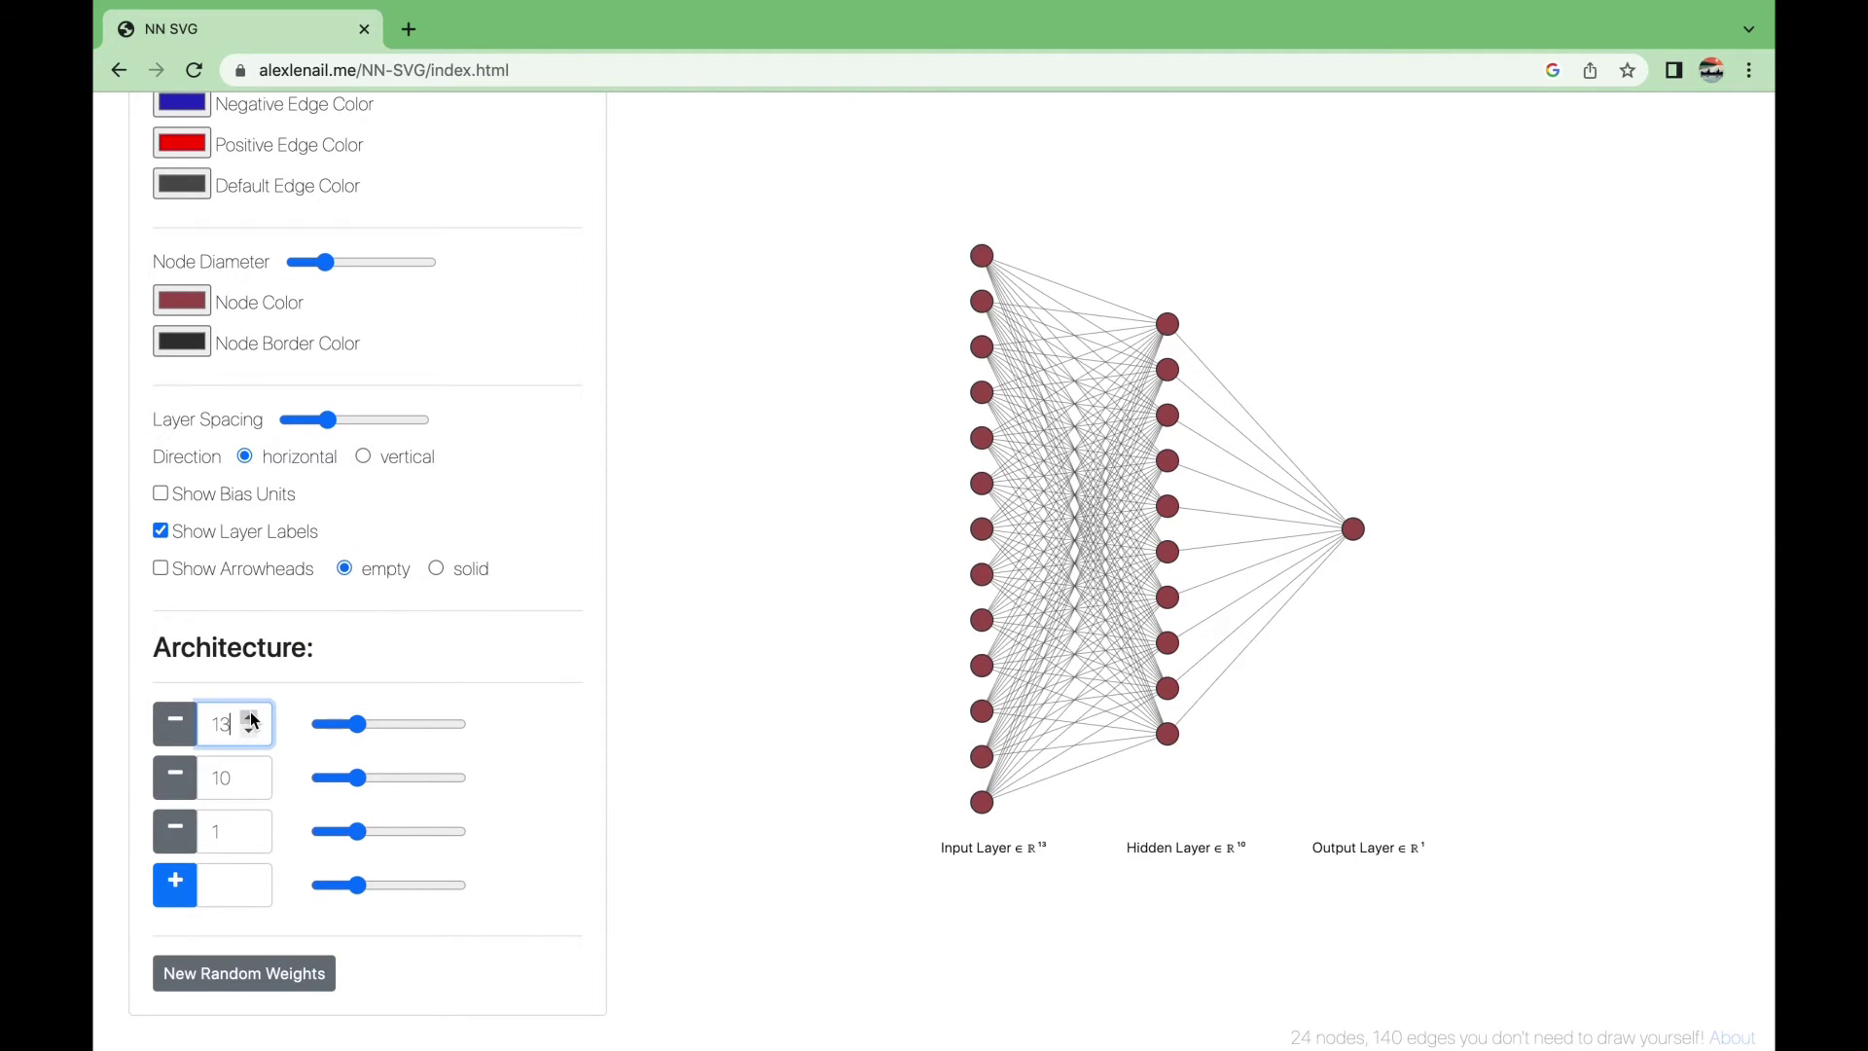
left_click(250, 719)
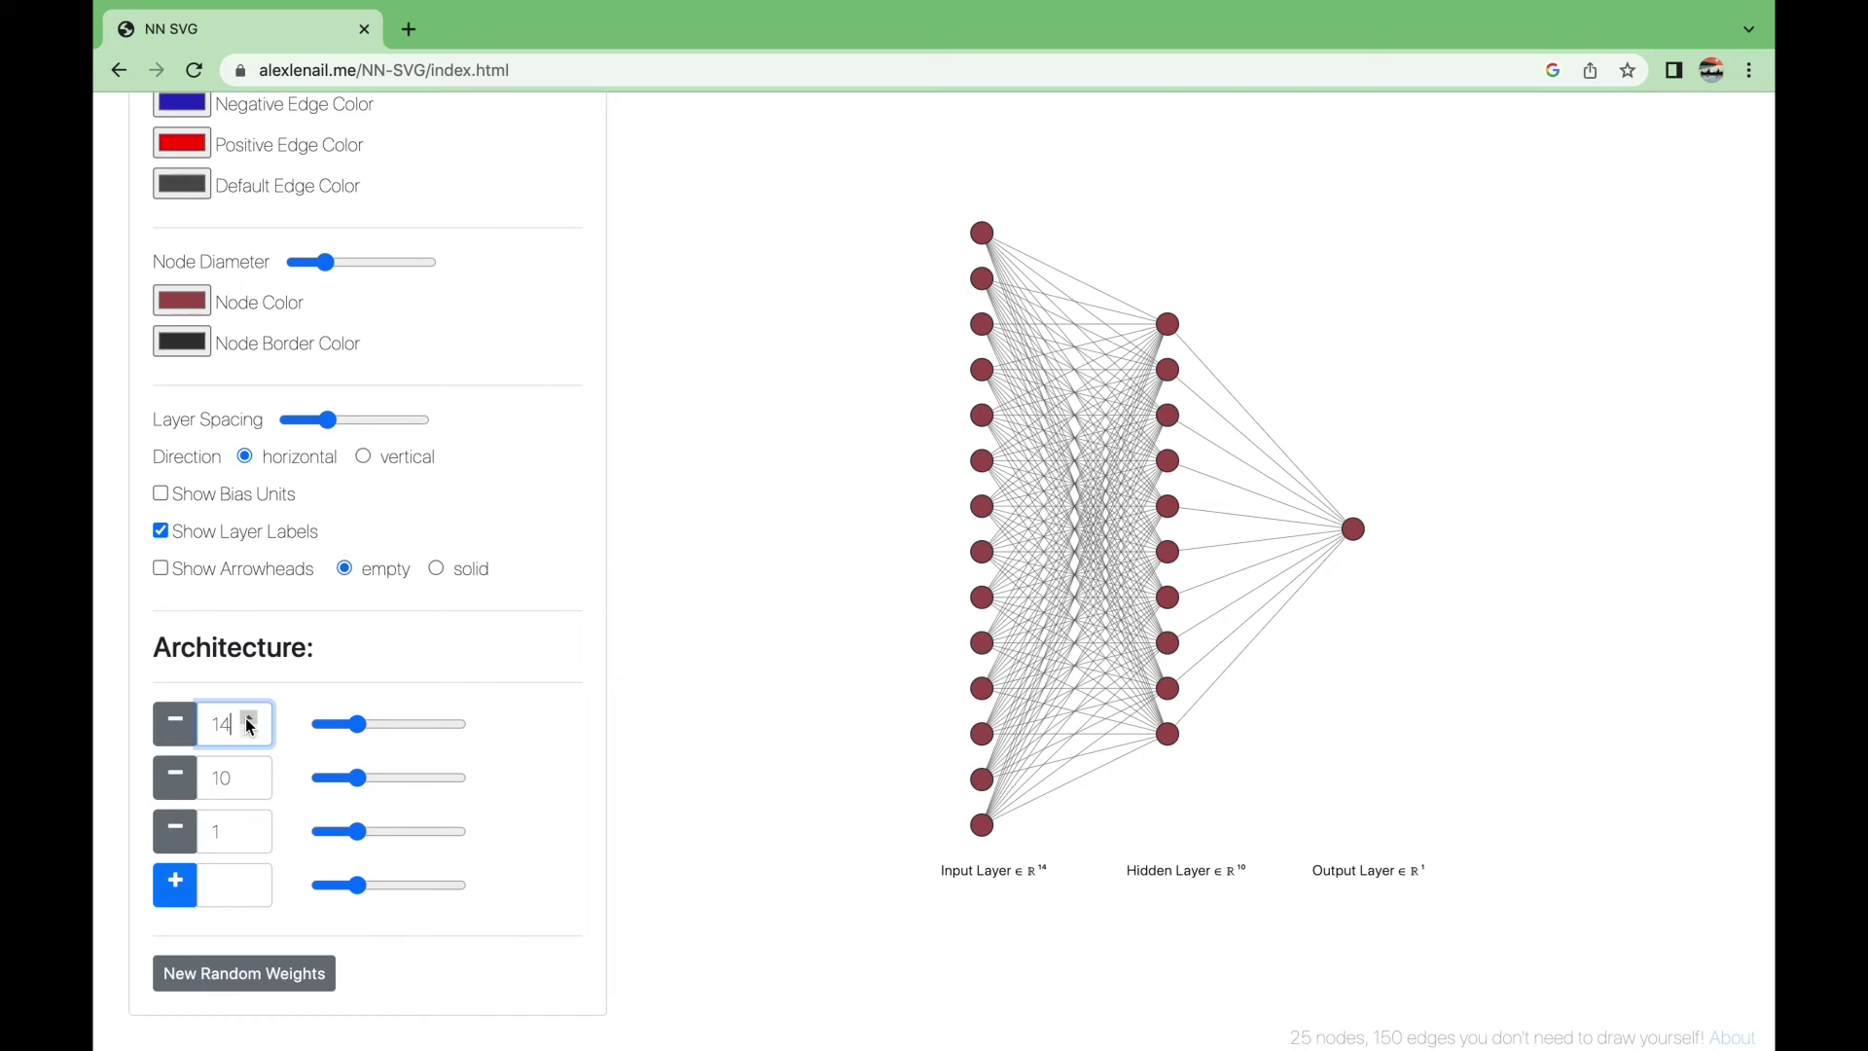
left_click(249, 719)
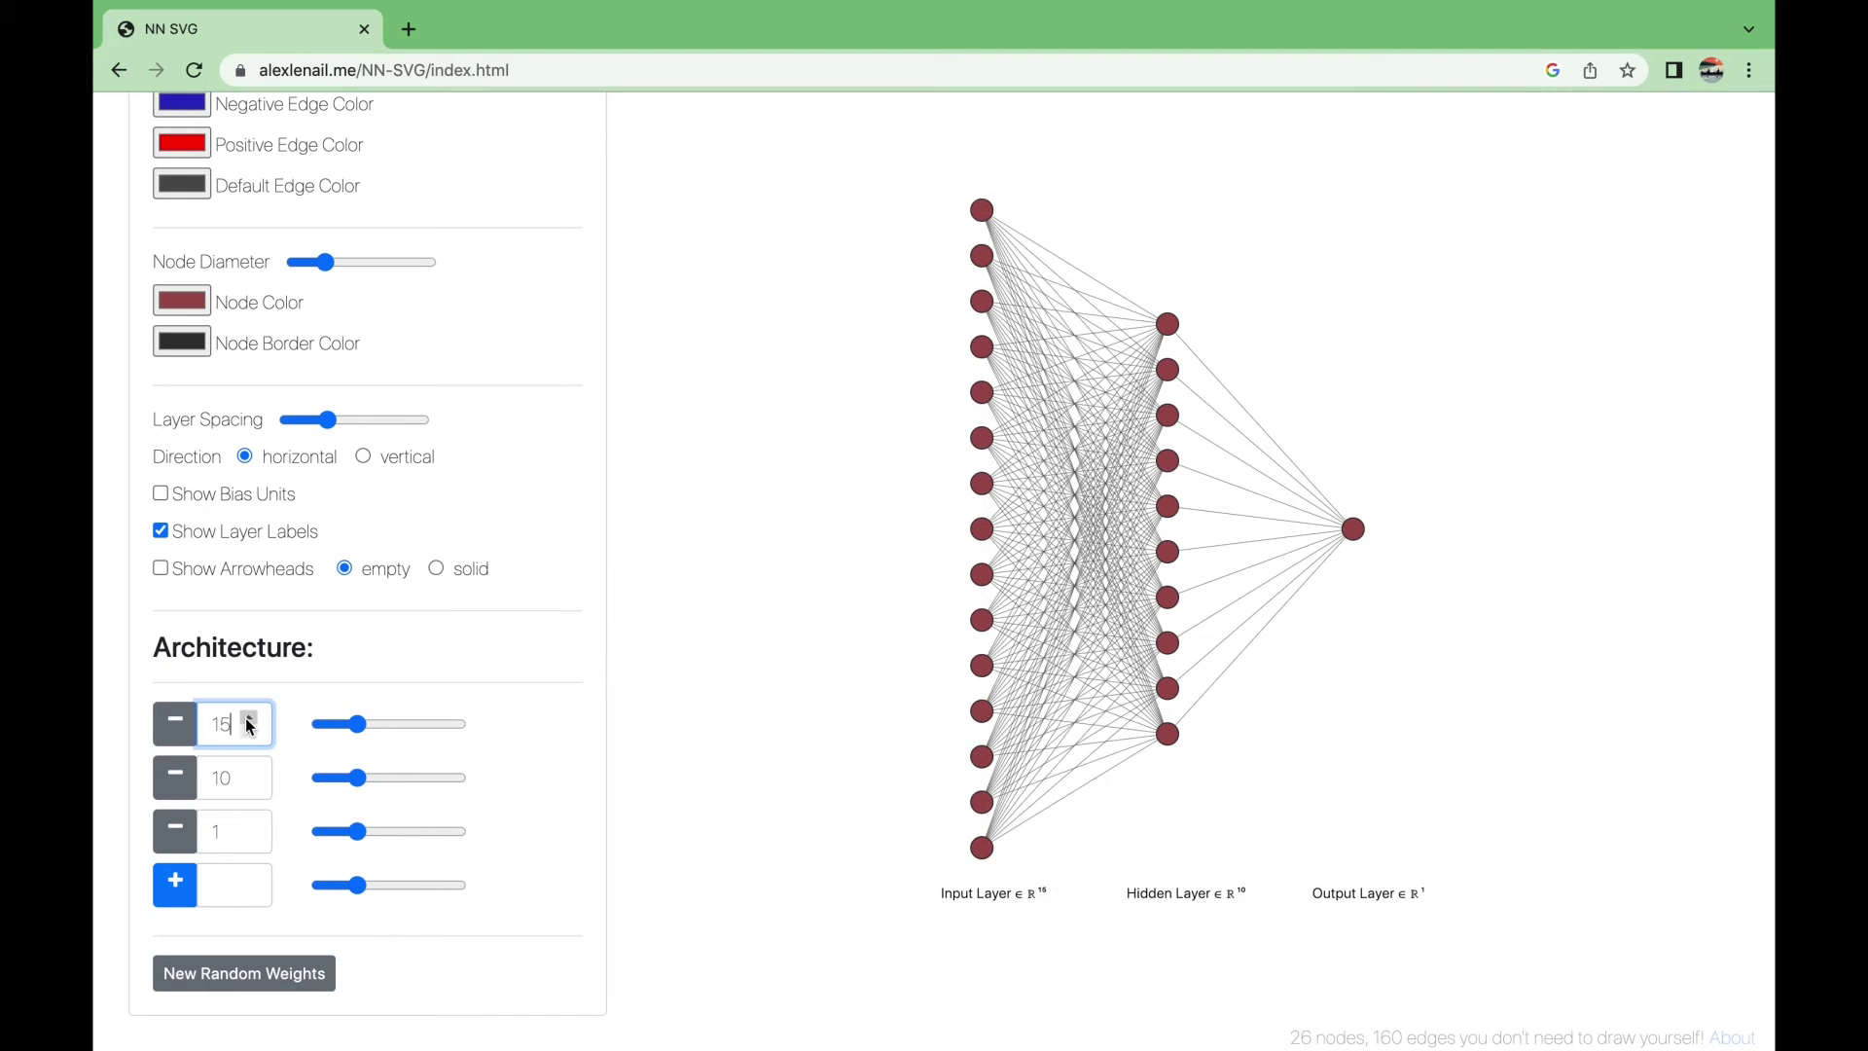
Reduce the hidden layer to 9 nodes, widen node spacing, and regenerate random weights
left_click(249, 784)
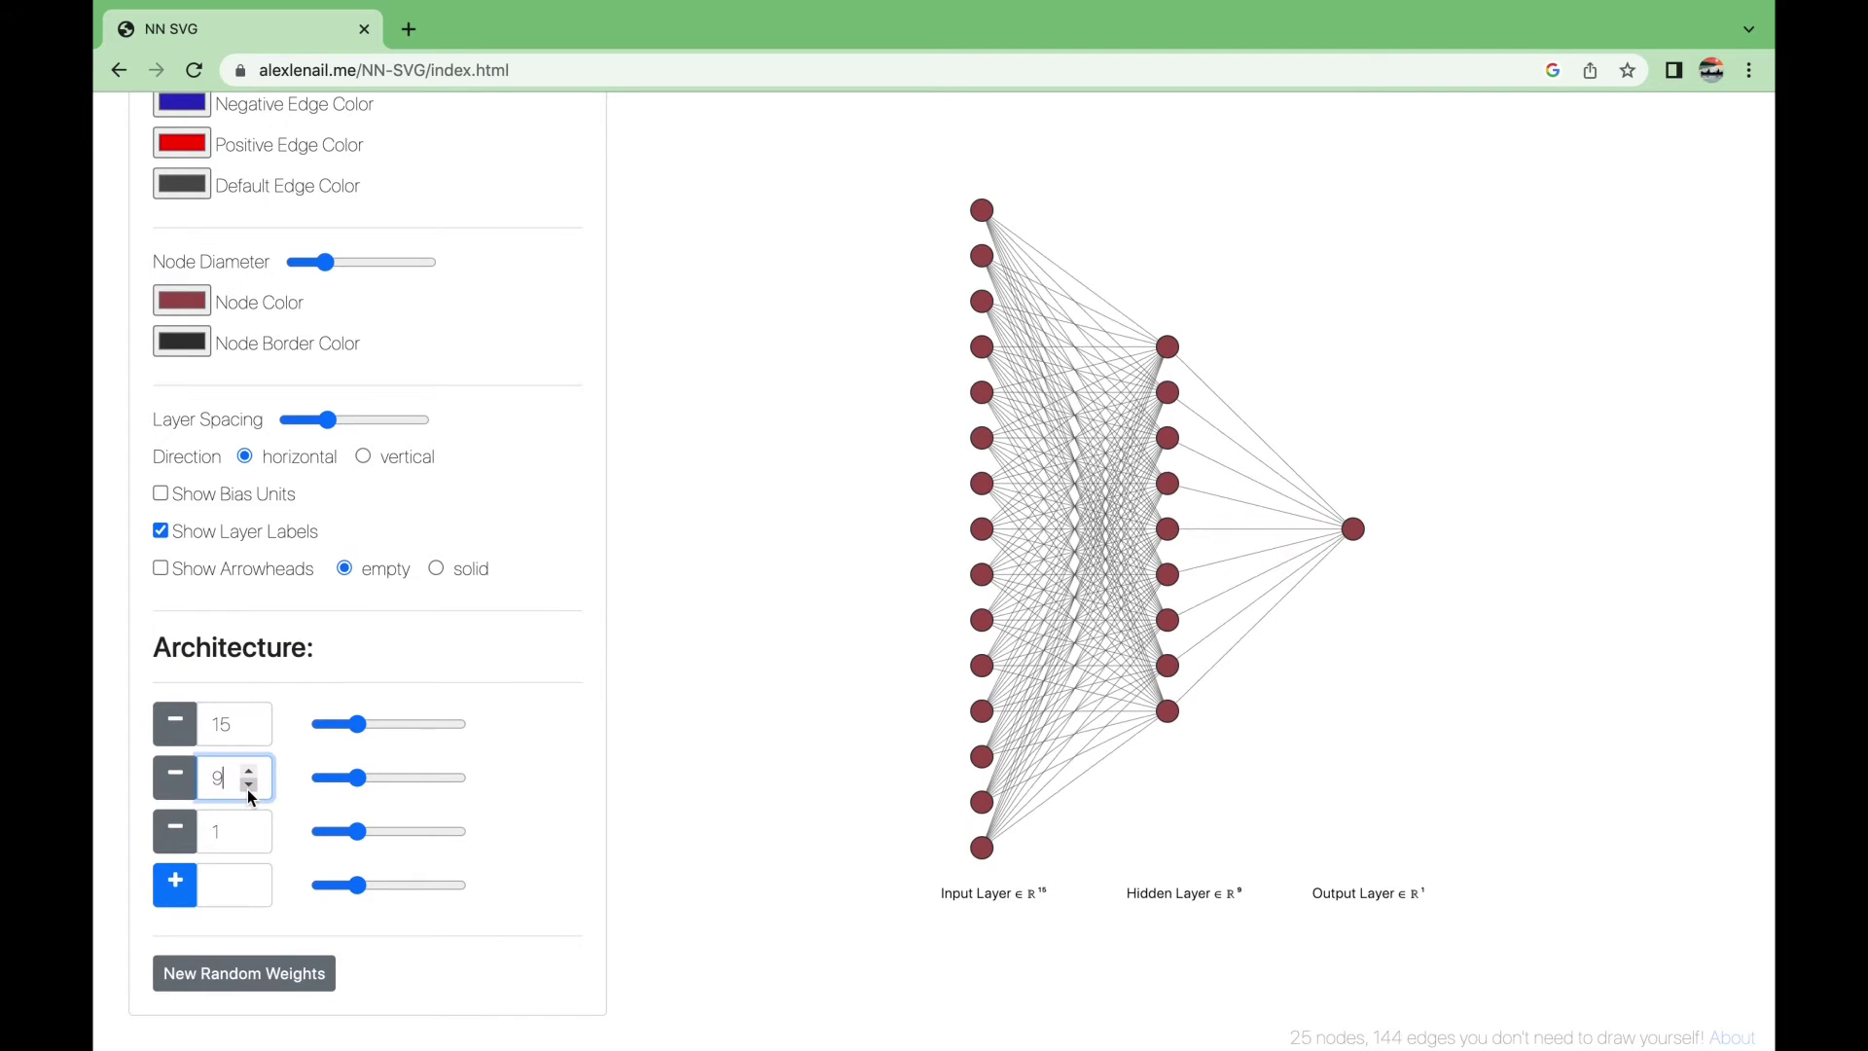
left_click_drag(382, 776, 415, 780)
left_click(397, 778)
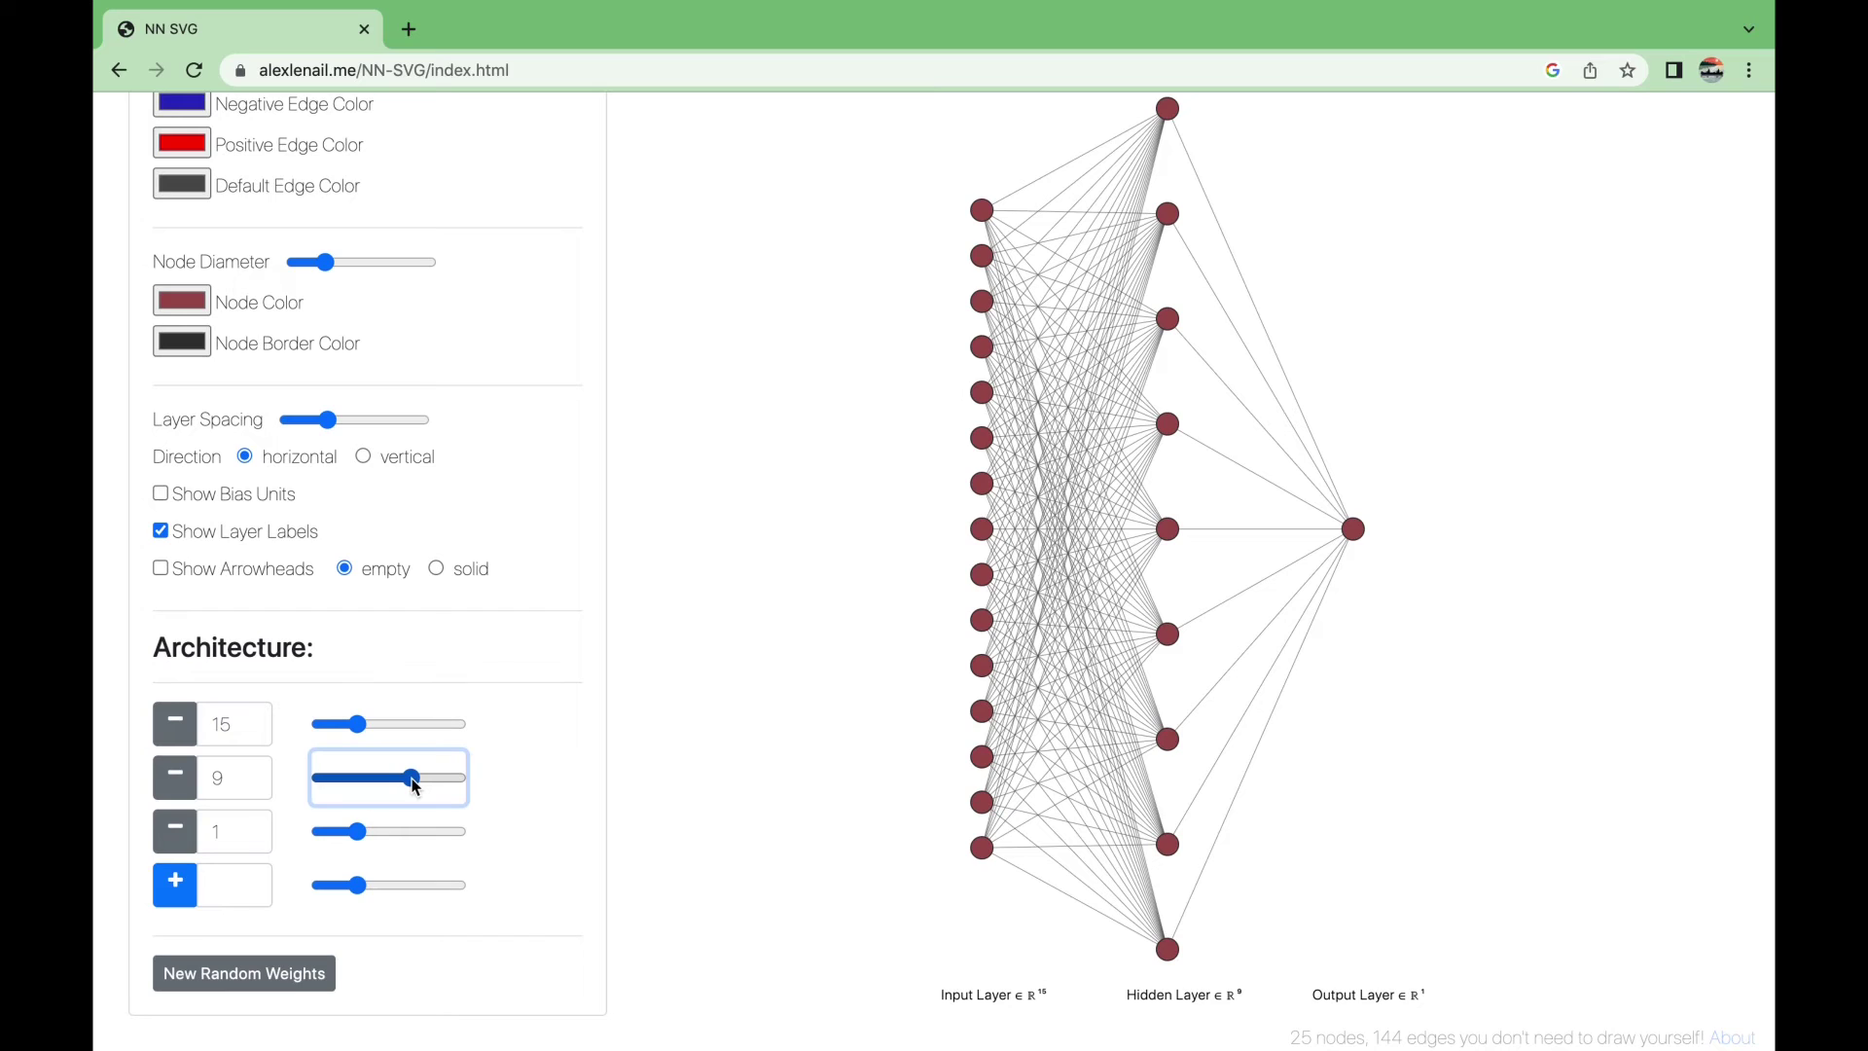
left_click(611, 793)
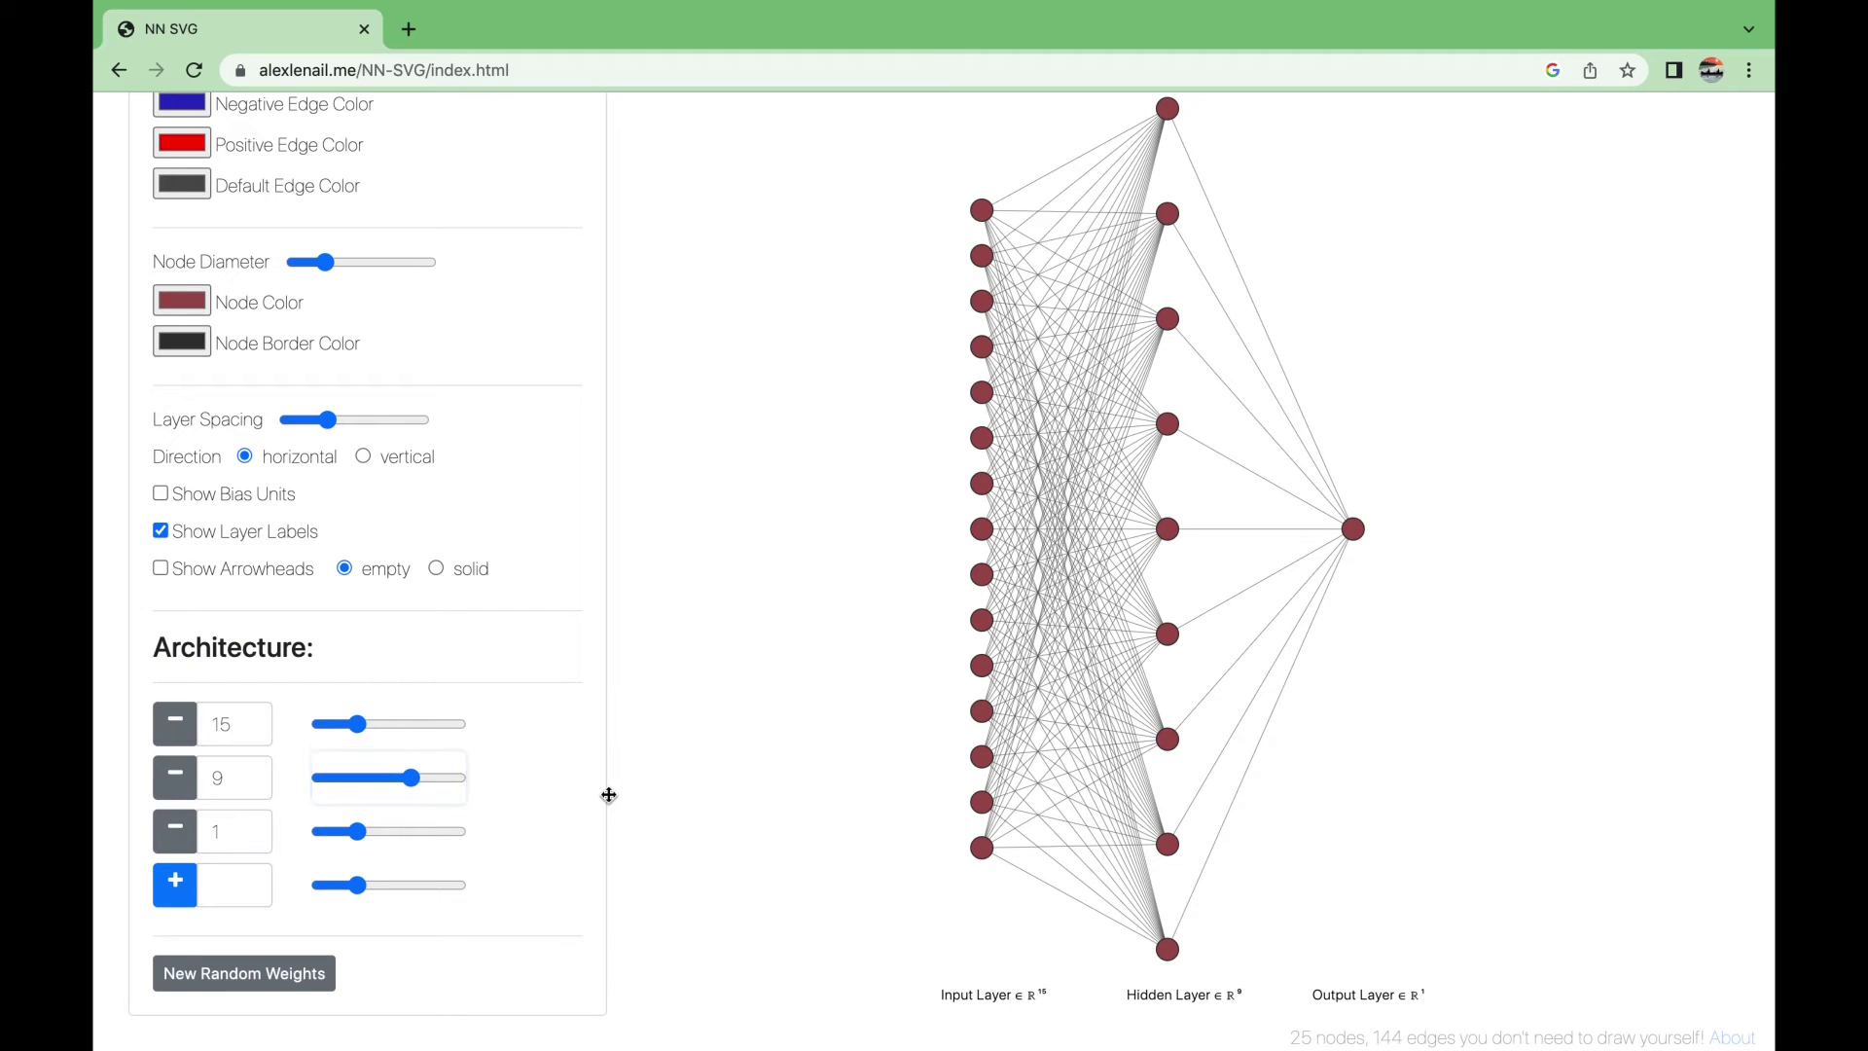
left_click(316, 974)
Regenerate the random weights again, then set LeNet Color 1 to a deep red
left_click(294, 989)
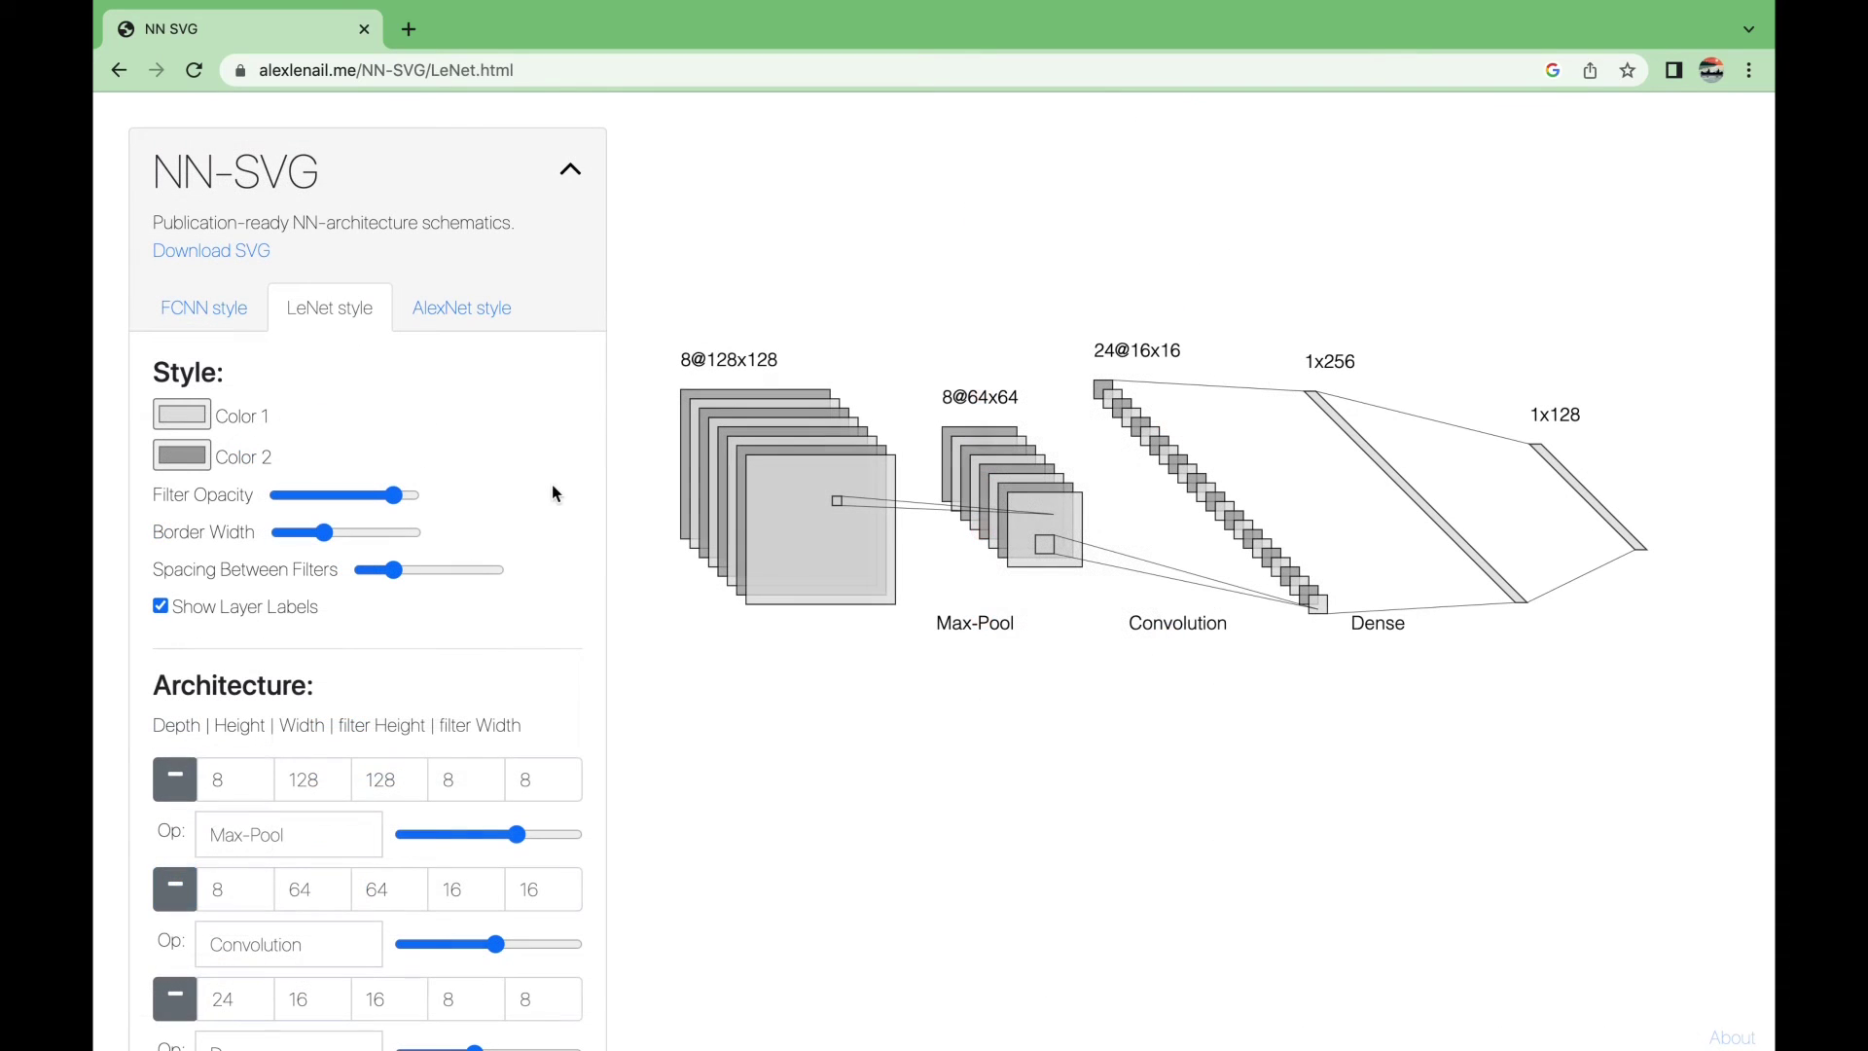
left_click(185, 416)
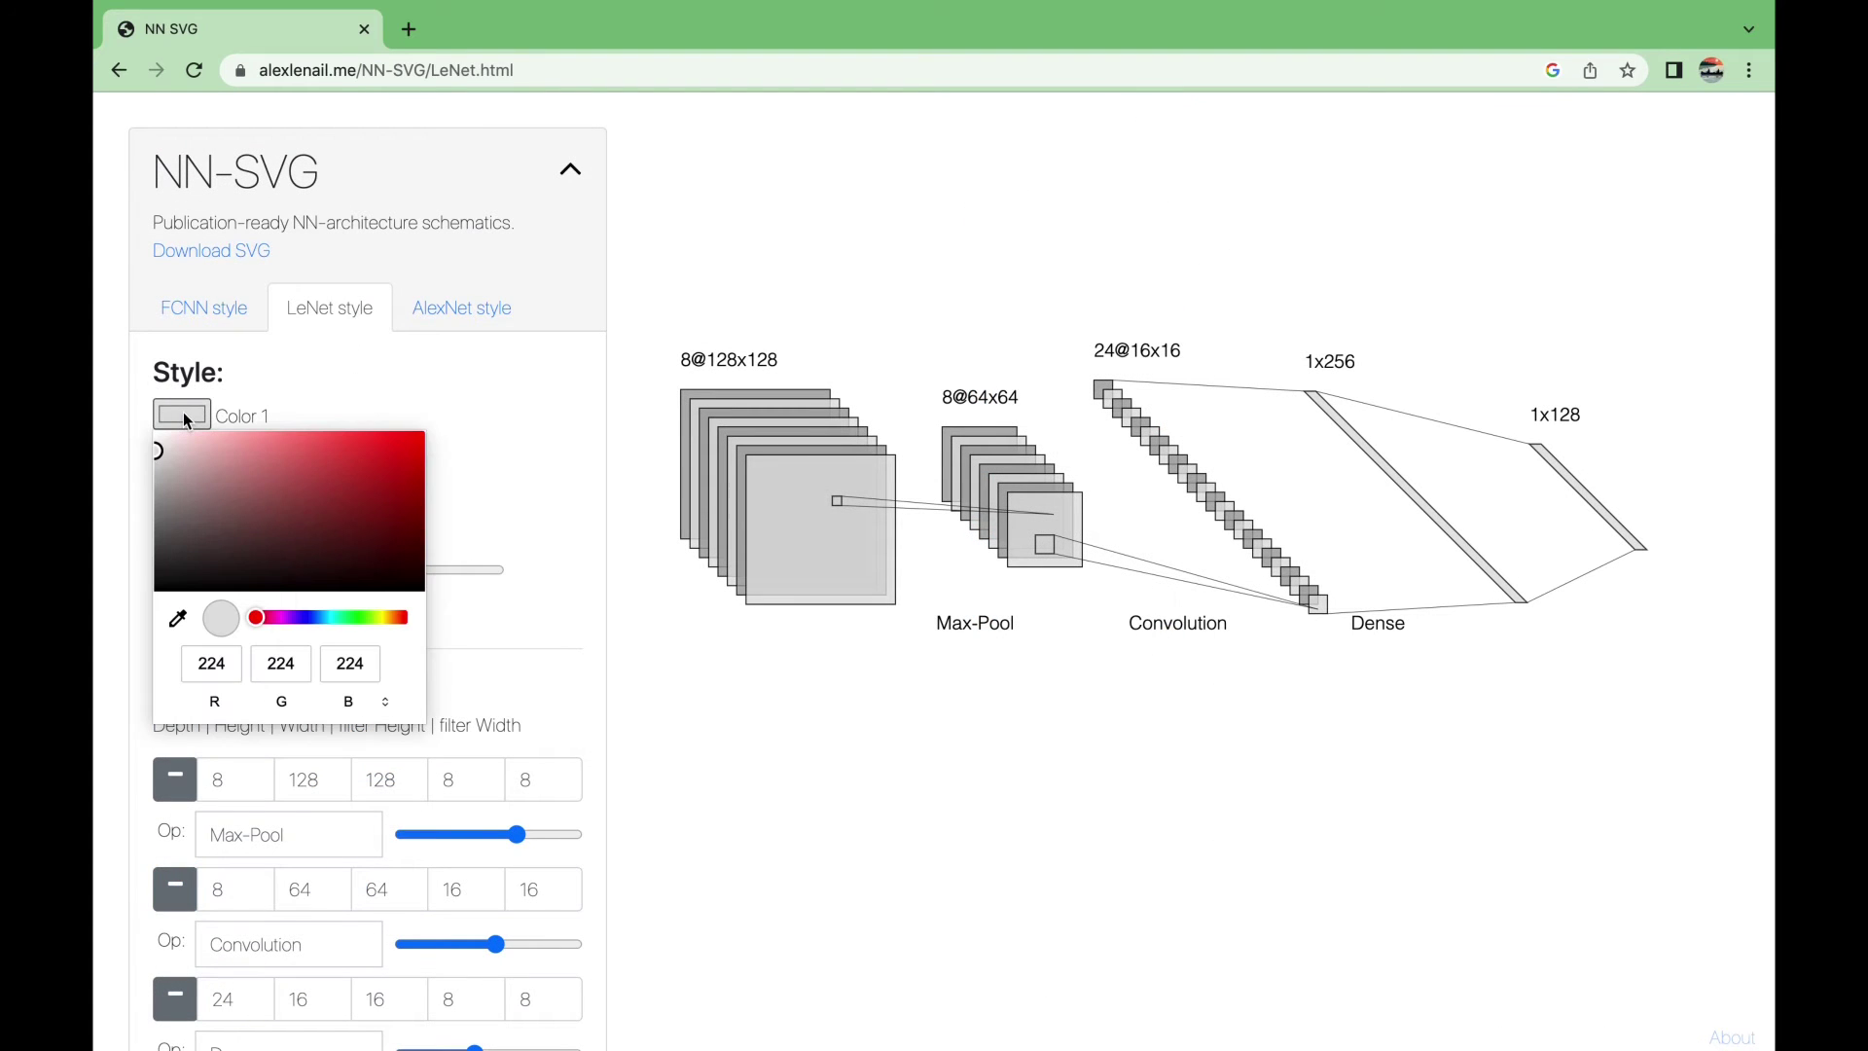
left_click(248, 467)
left_click(305, 474)
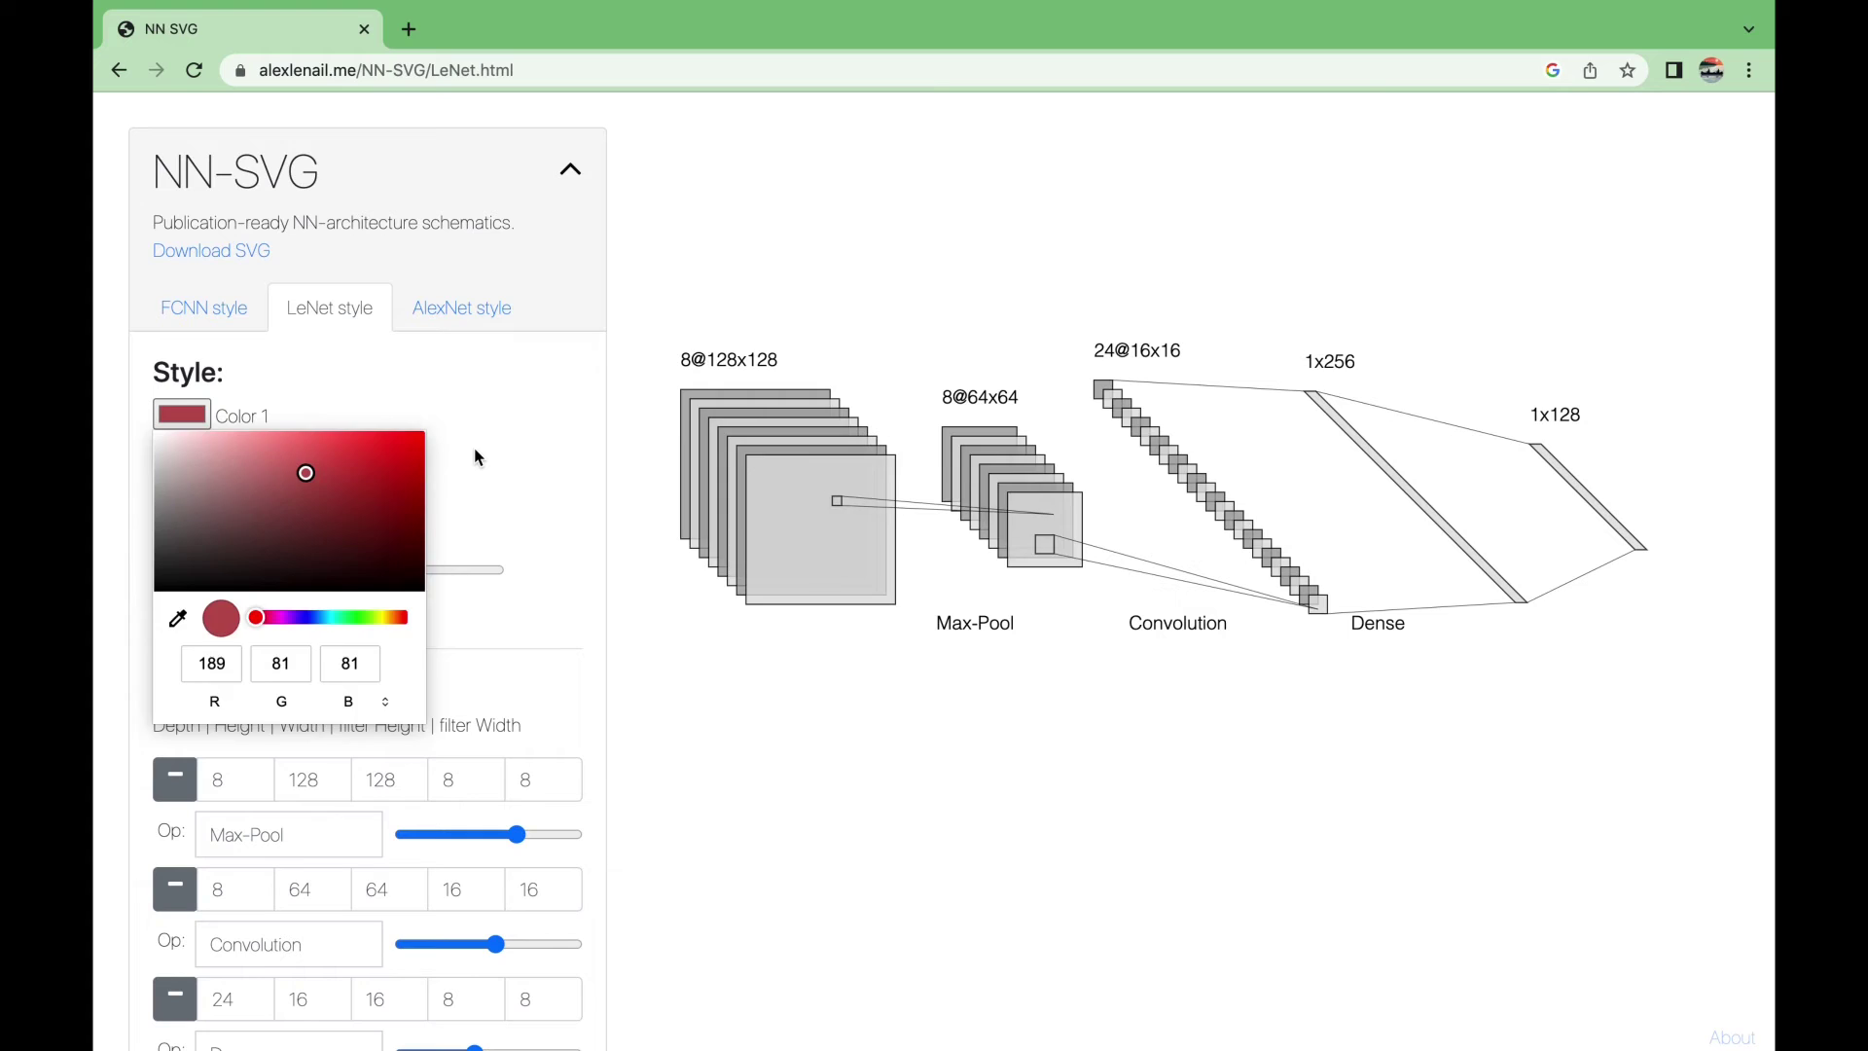
left_click(475, 448)
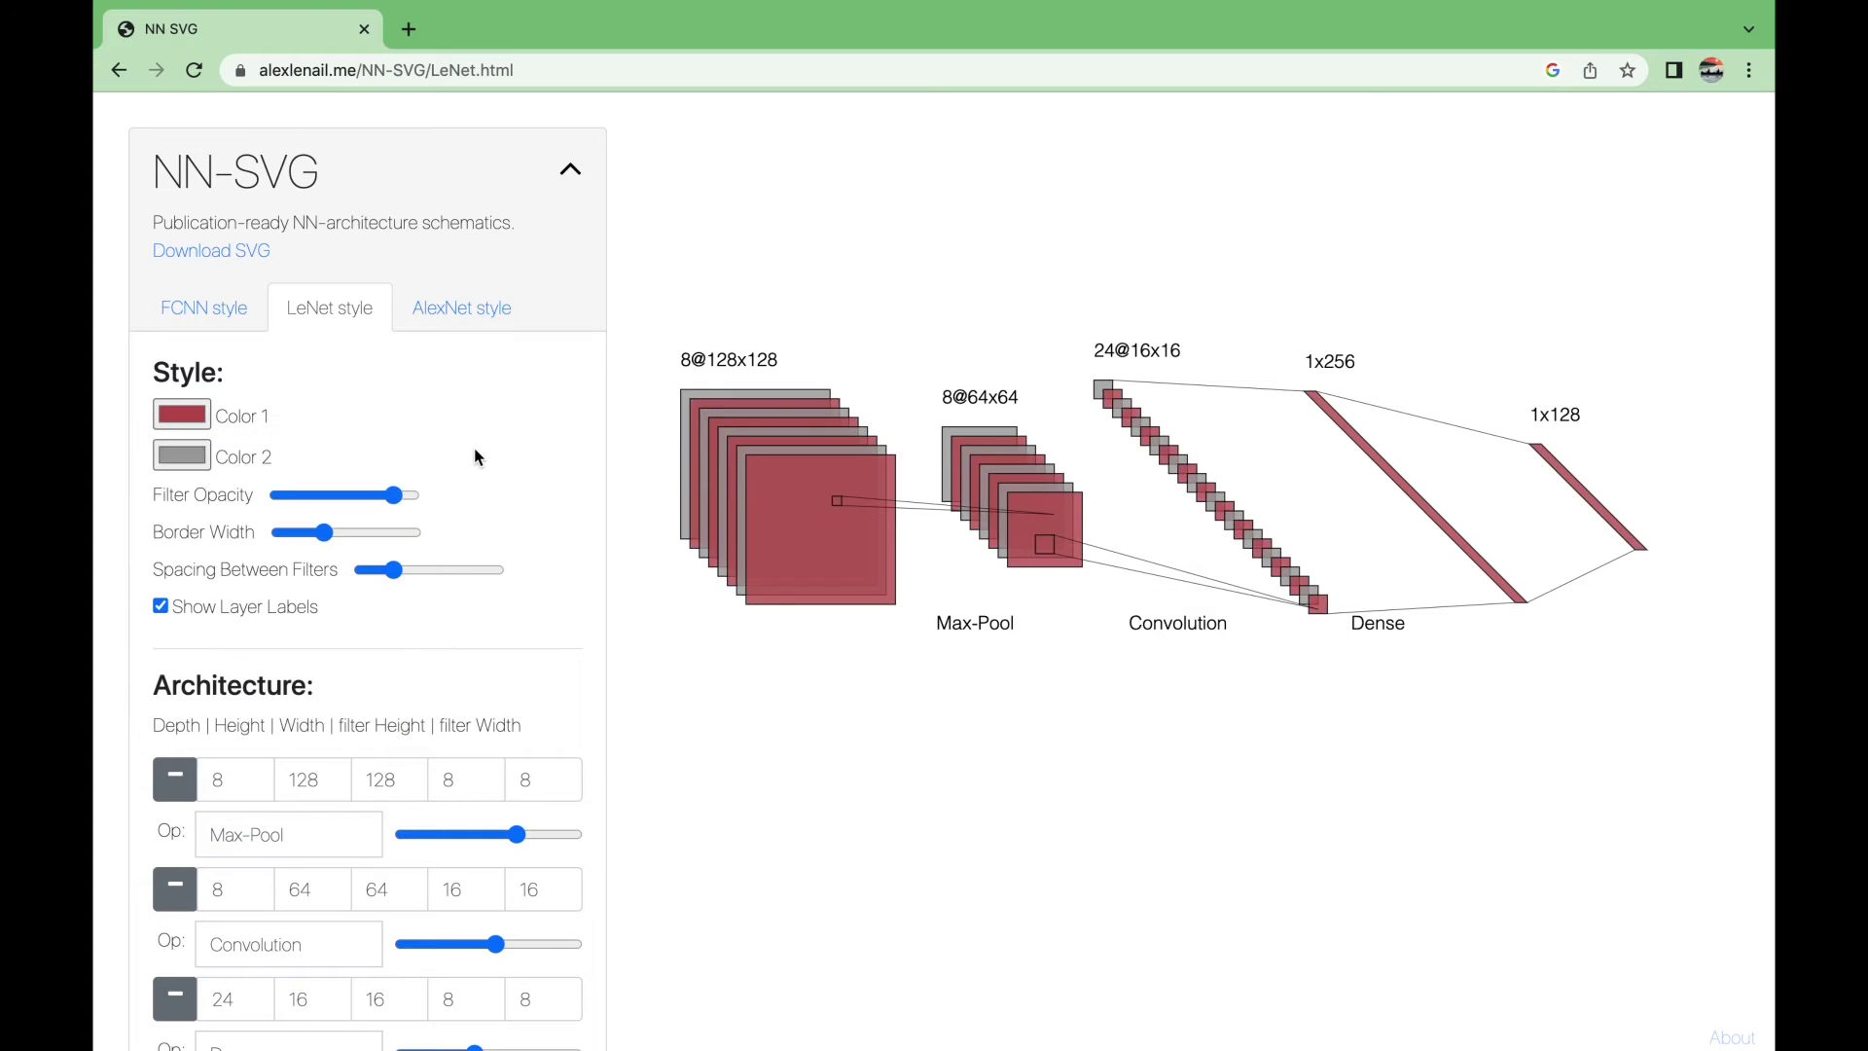
Set LeNet Color 2 to a pale pink
left_click(182, 461)
left_click(187, 501)
left_click(182, 500)
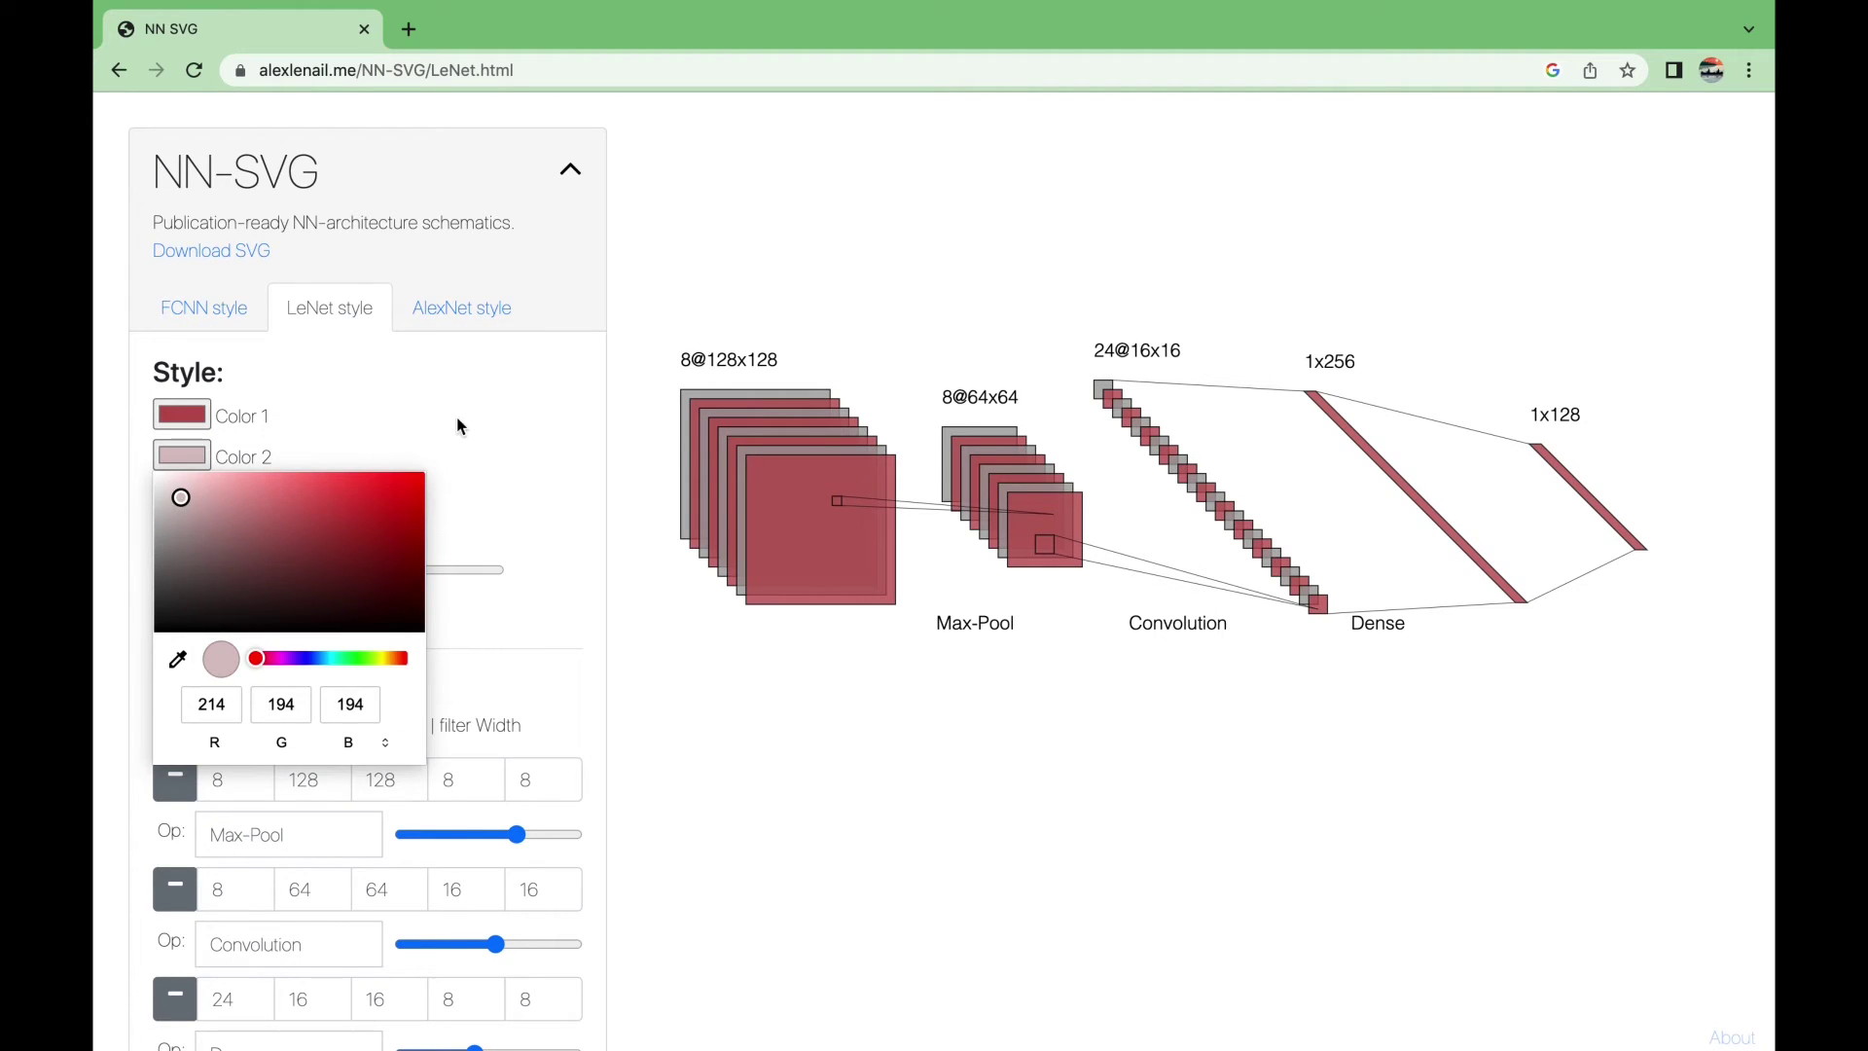
left_click(469, 412)
Raise the filter opacity and make the filter borders thinner
left_click(341, 496)
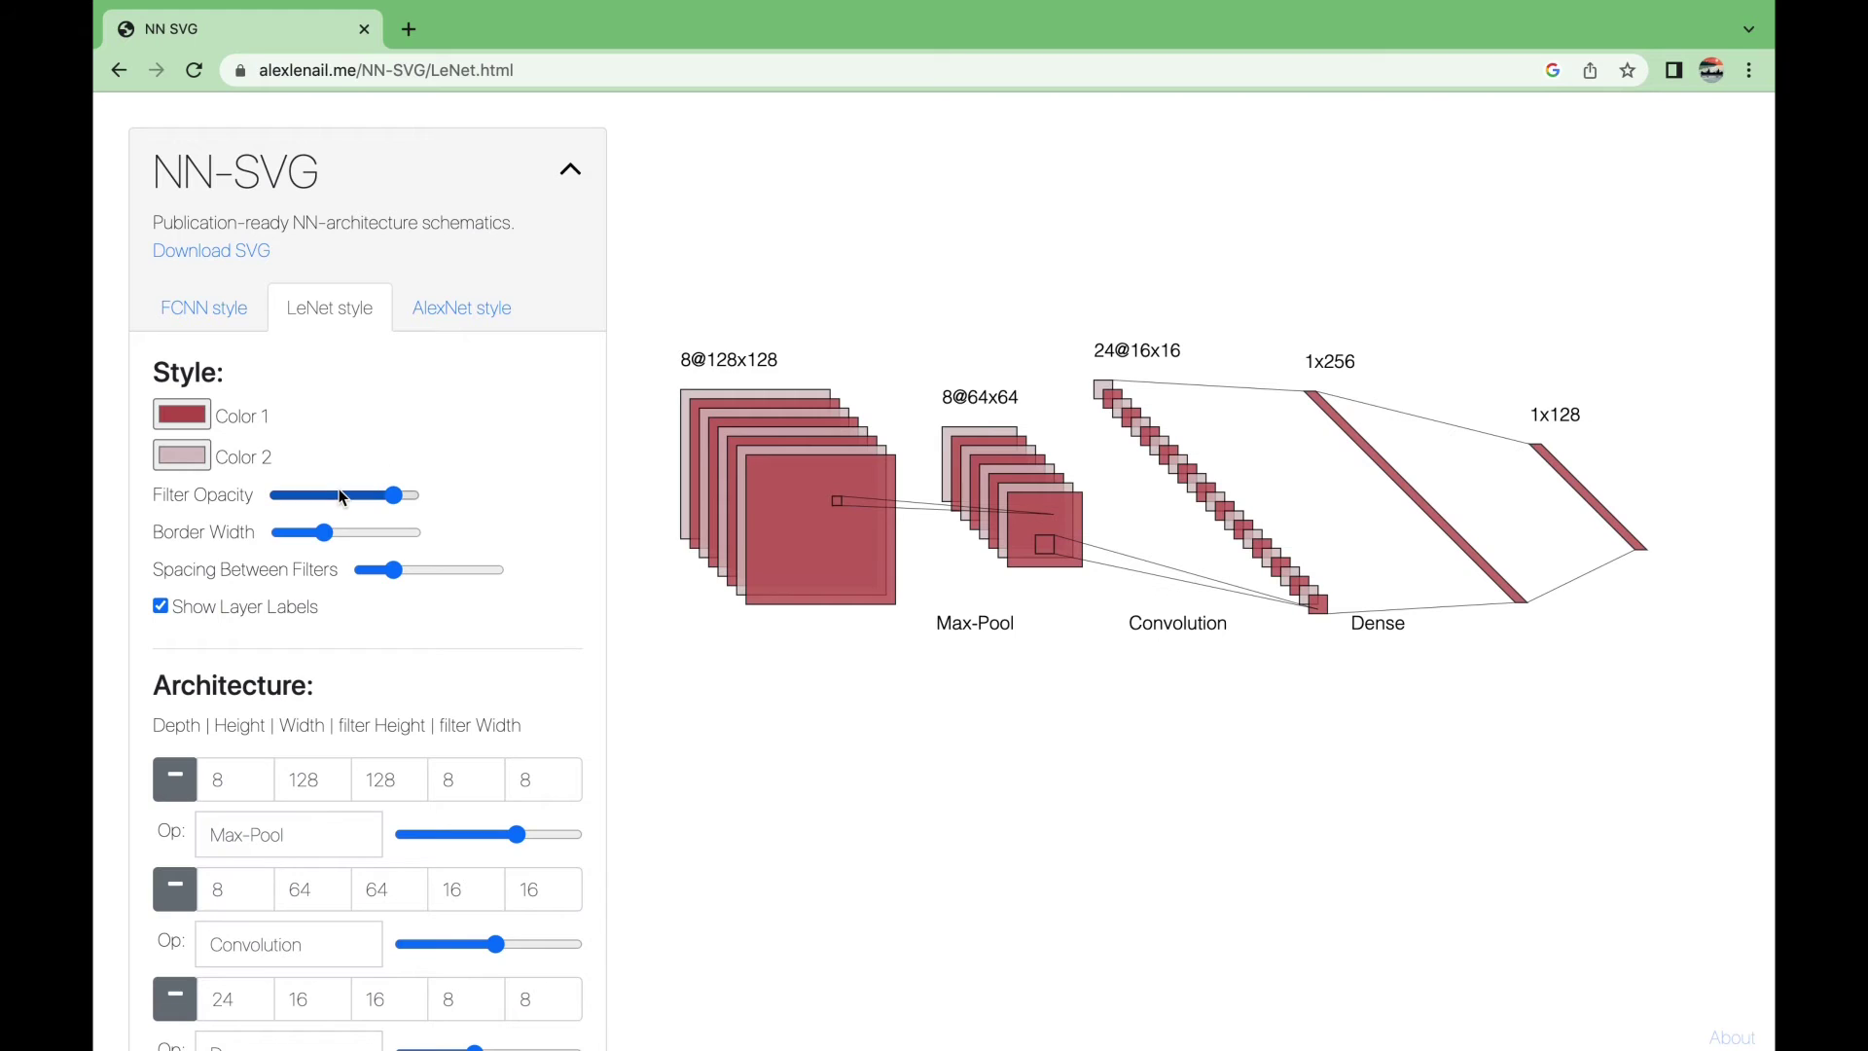
left_click(363, 495)
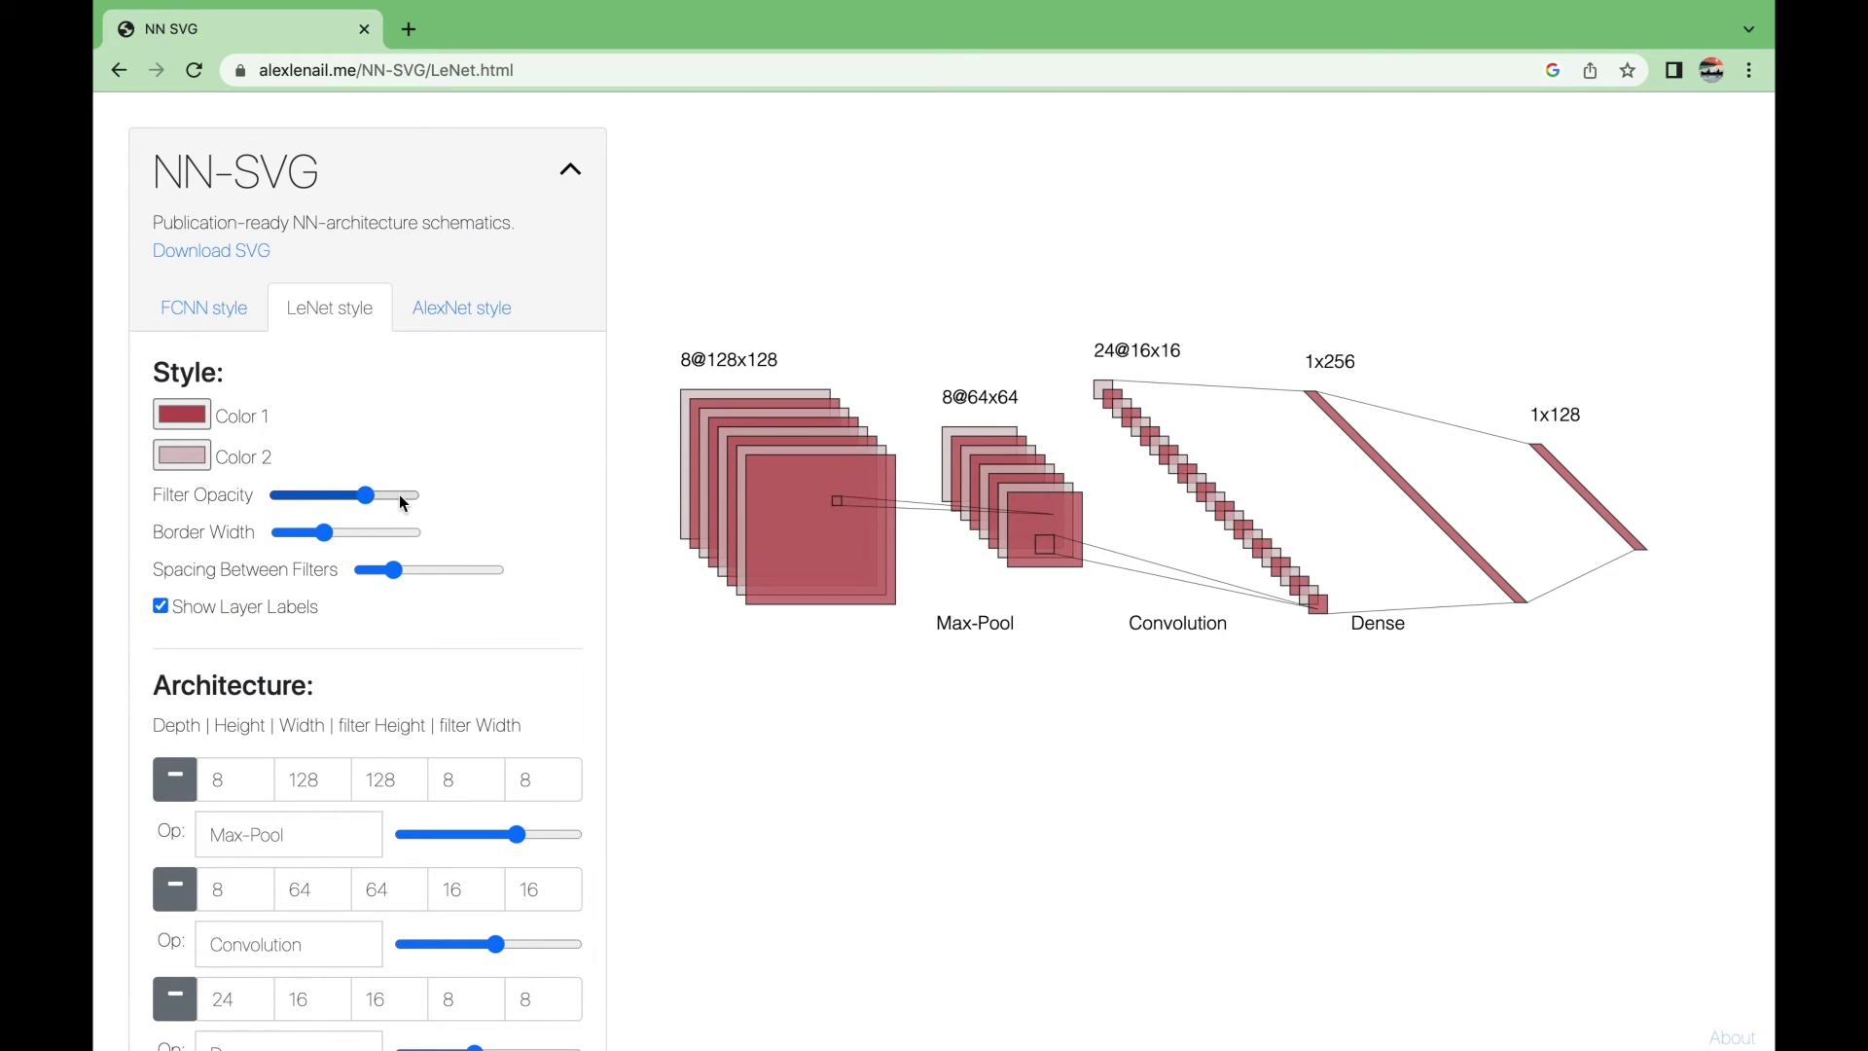
left_click(399, 495)
left_click(353, 533)
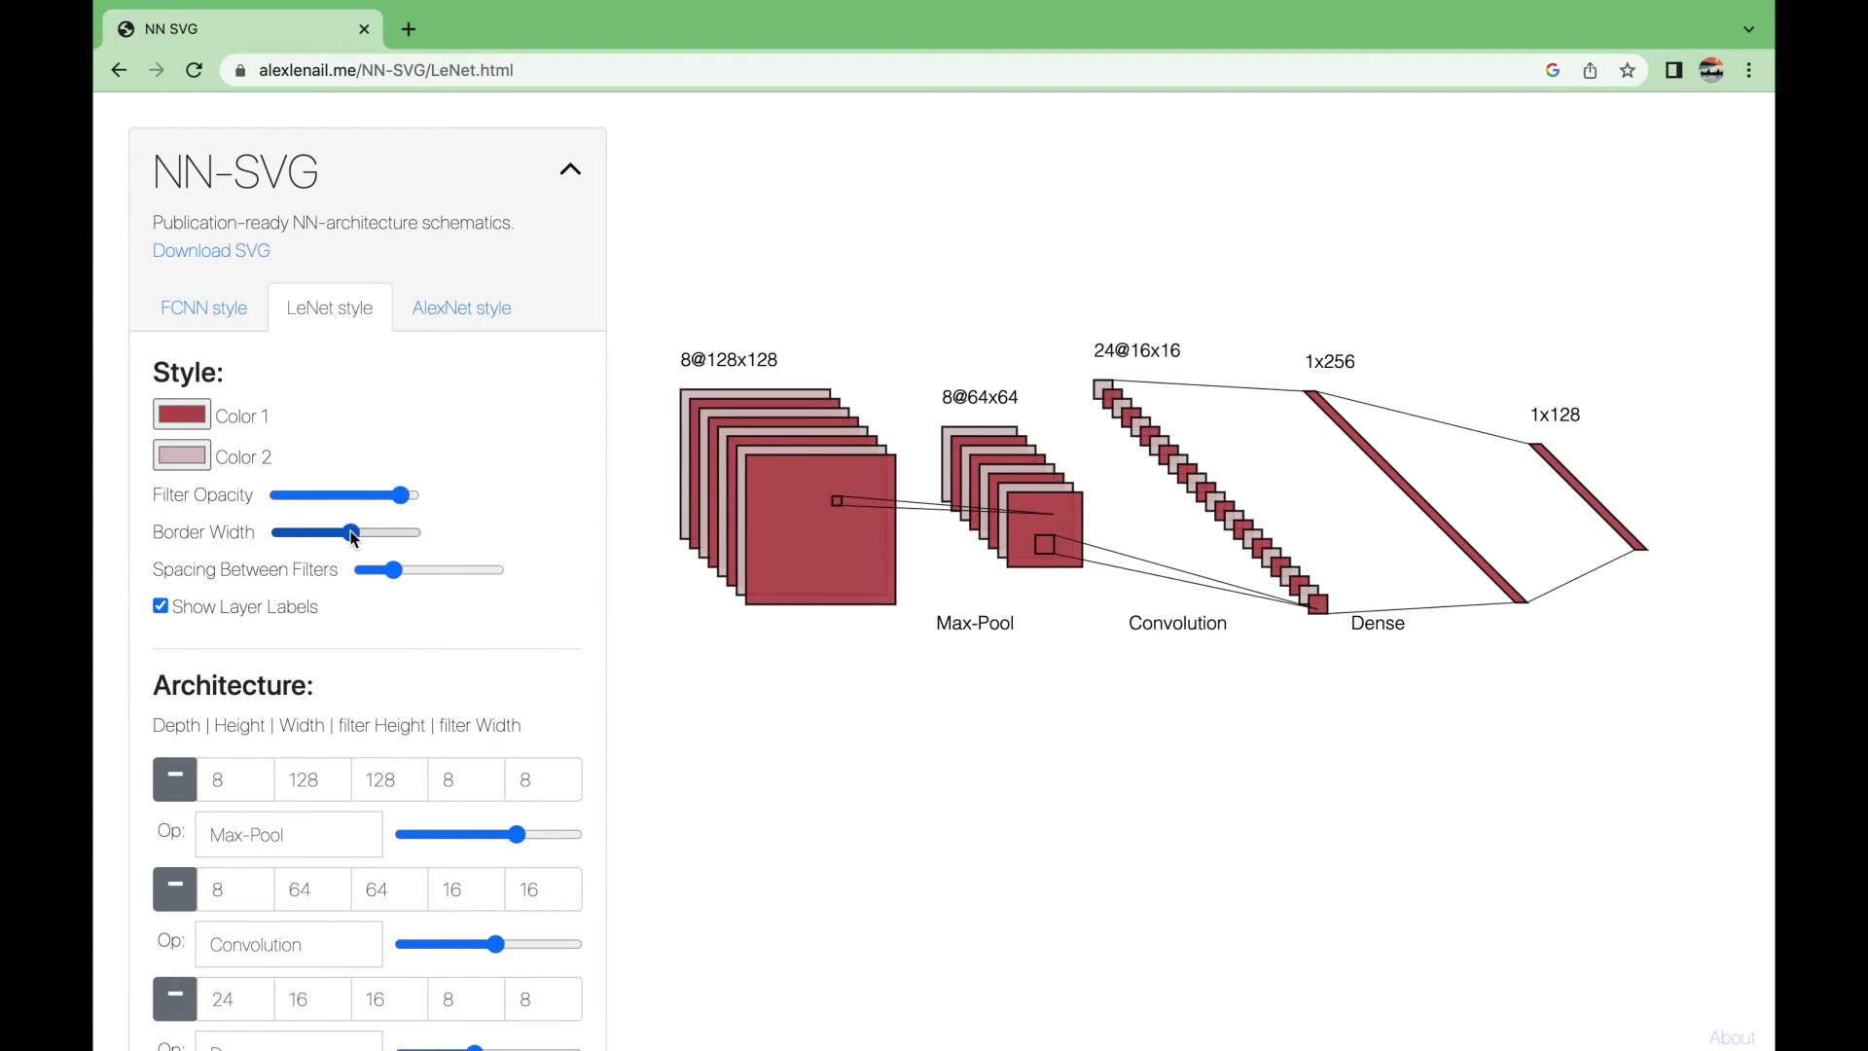
left_click(312, 534)
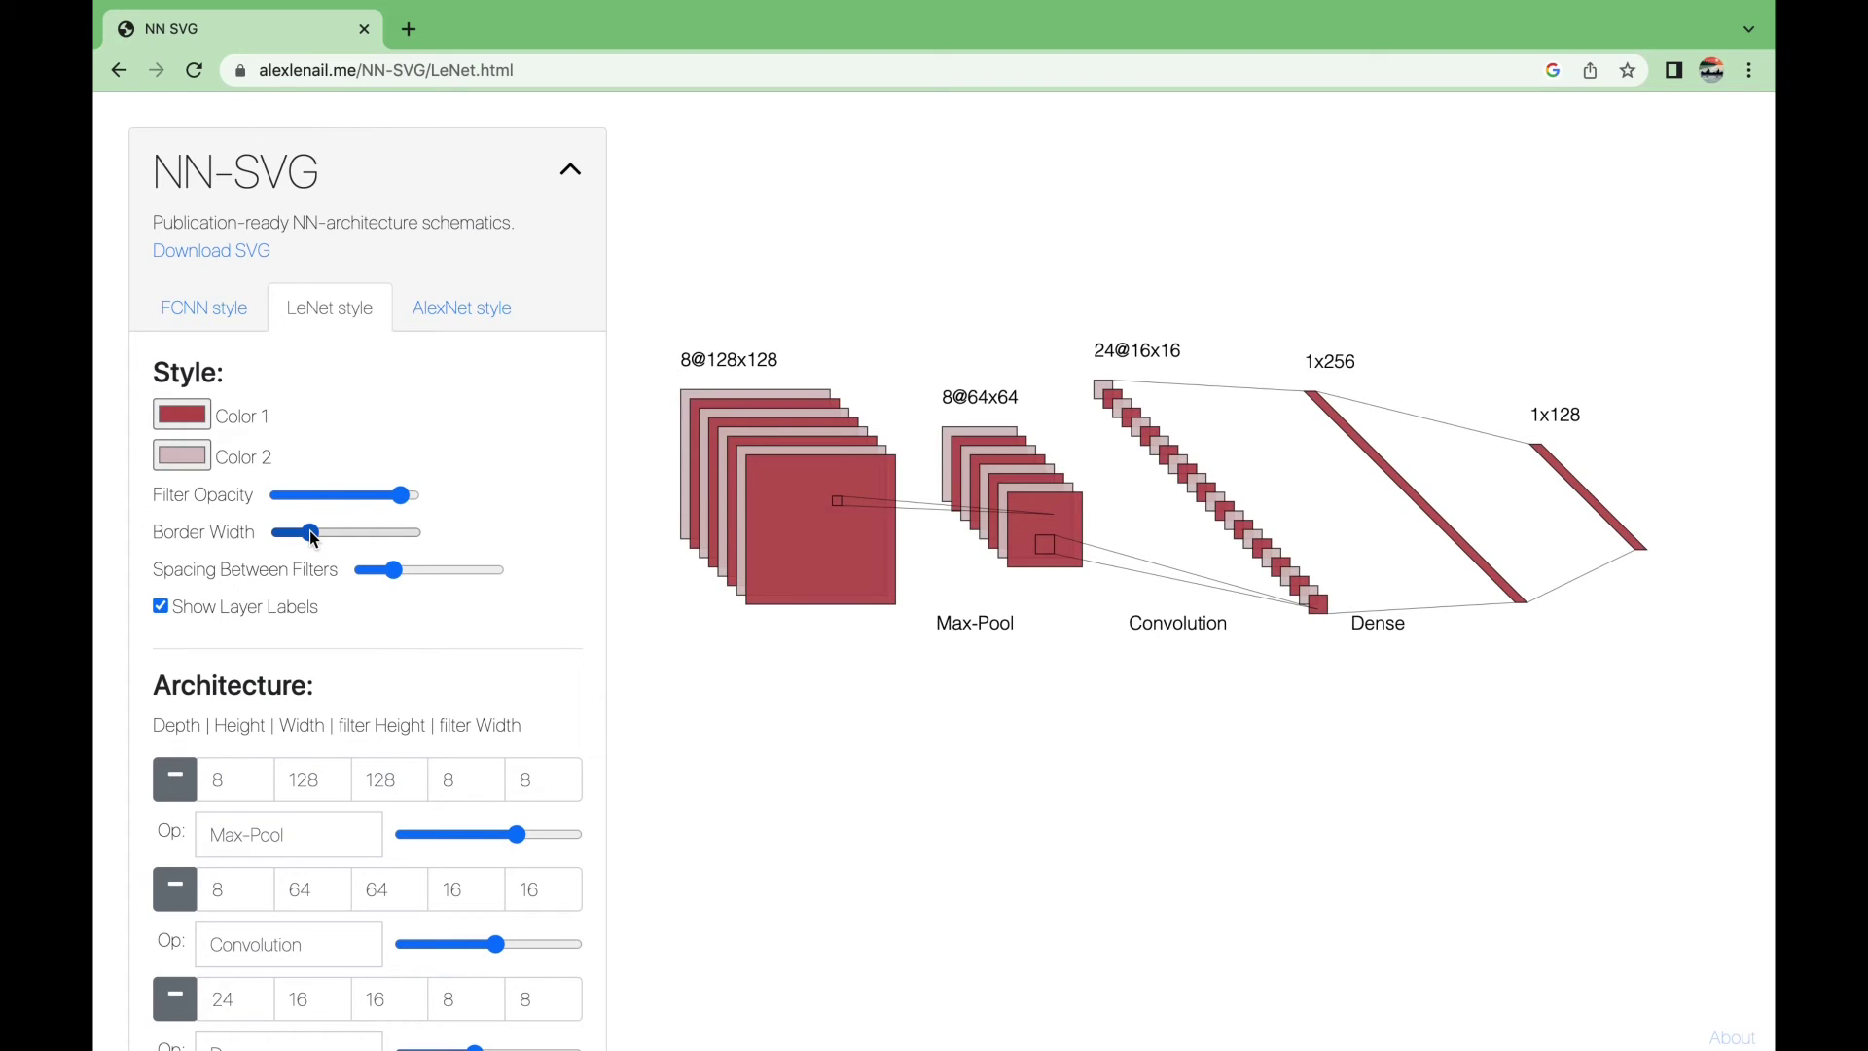
Try different spacings between filters, settling on tight spacing
left_click(375, 572)
left_click(424, 572)
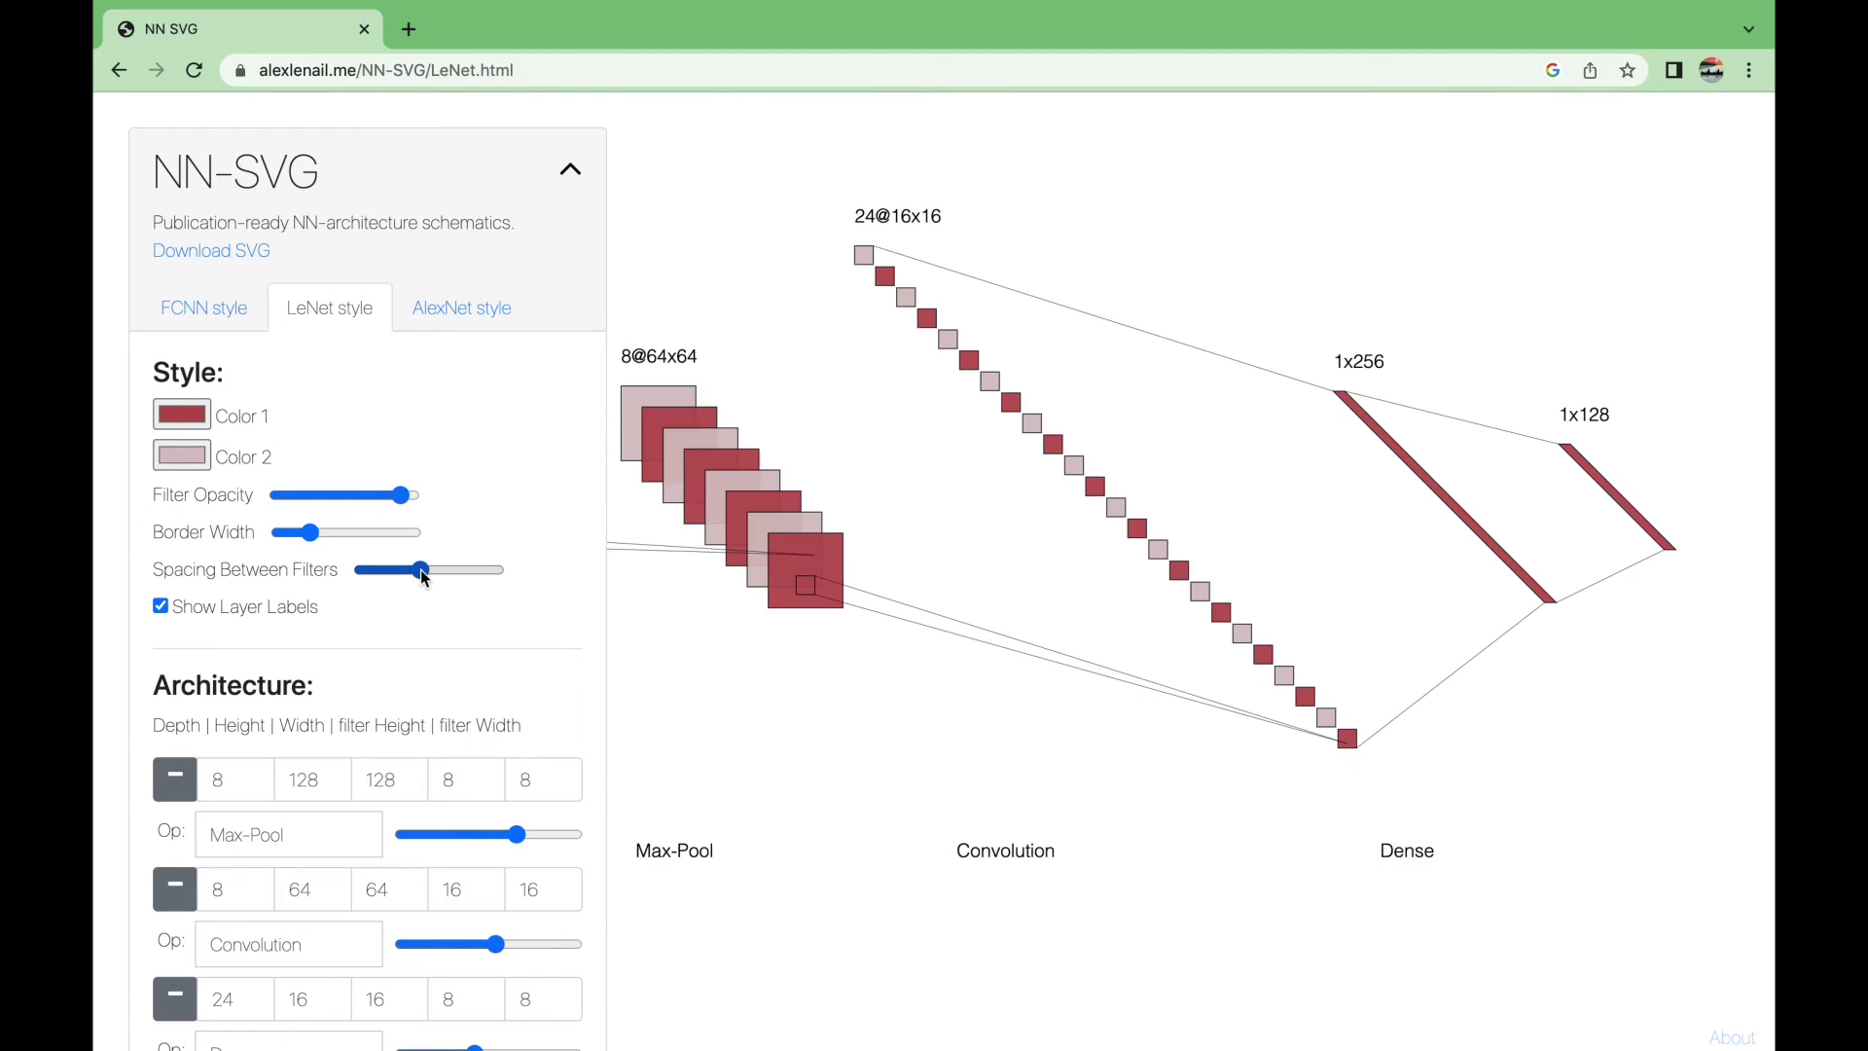
left_click(450, 572)
left_click(395, 572)
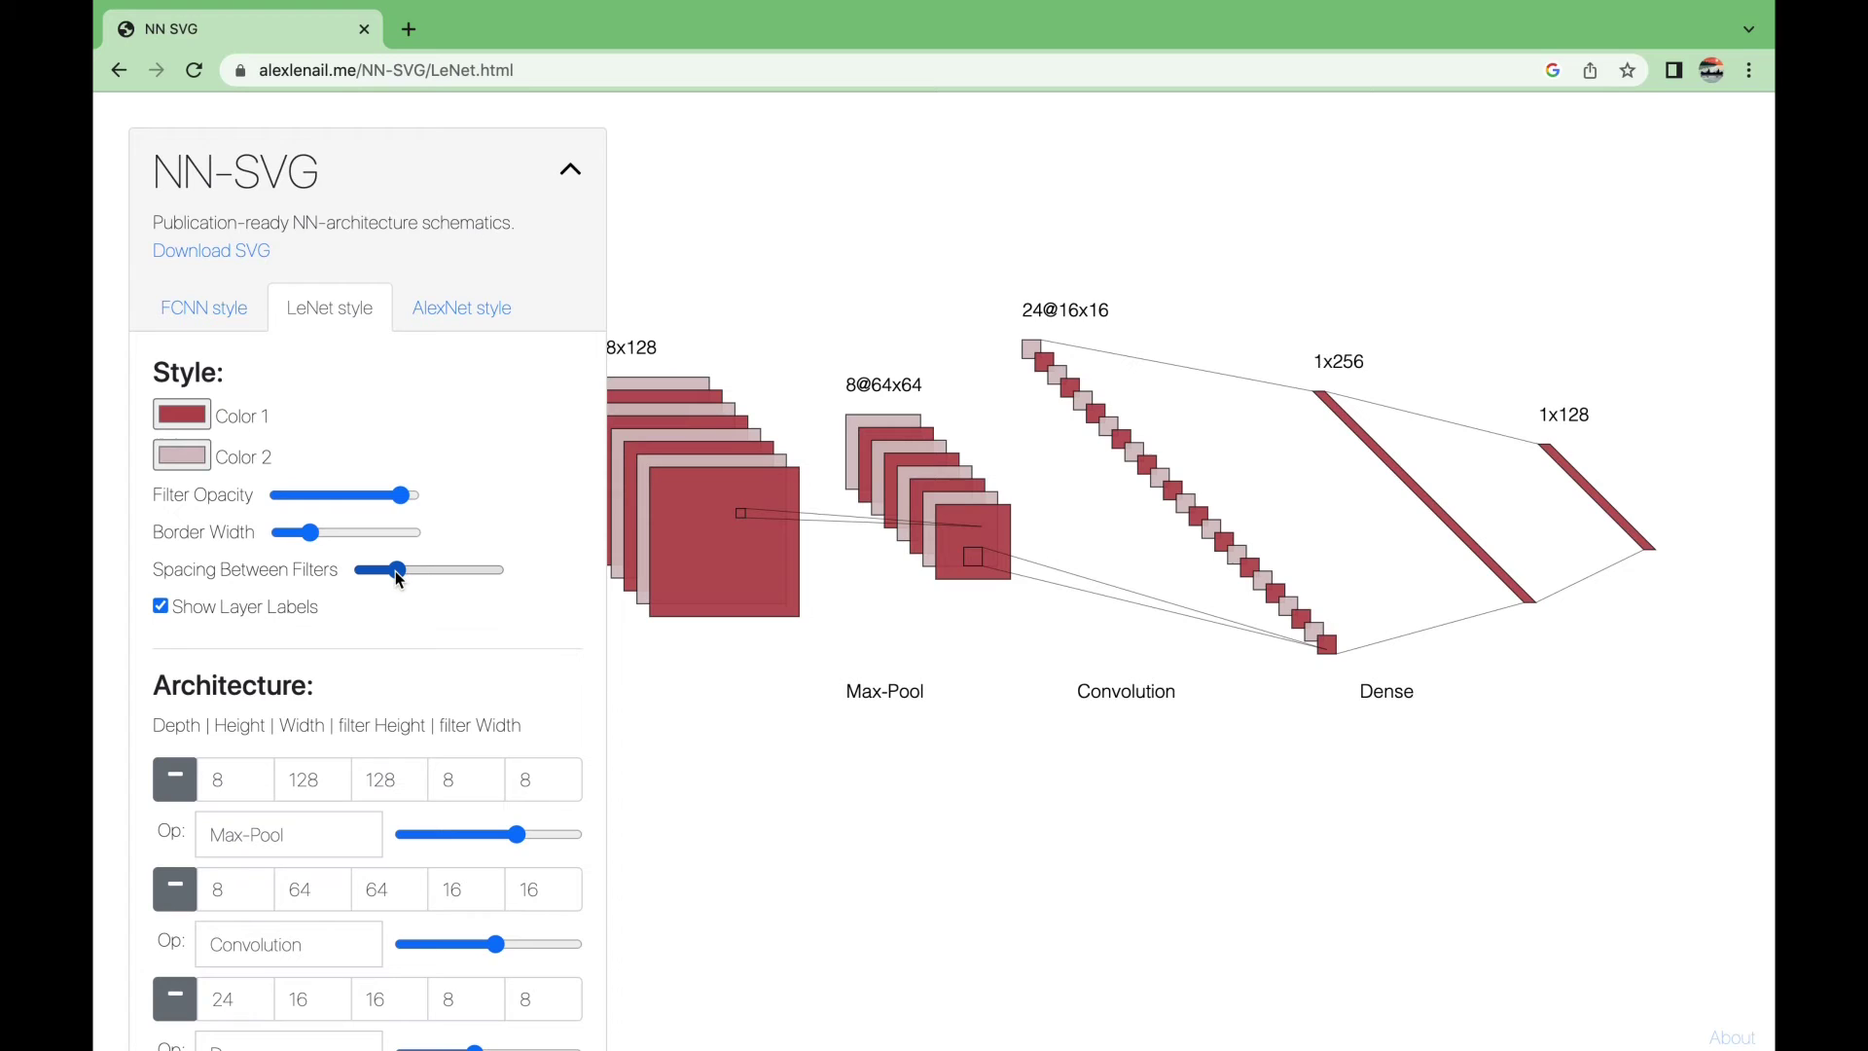
left_click(379, 572)
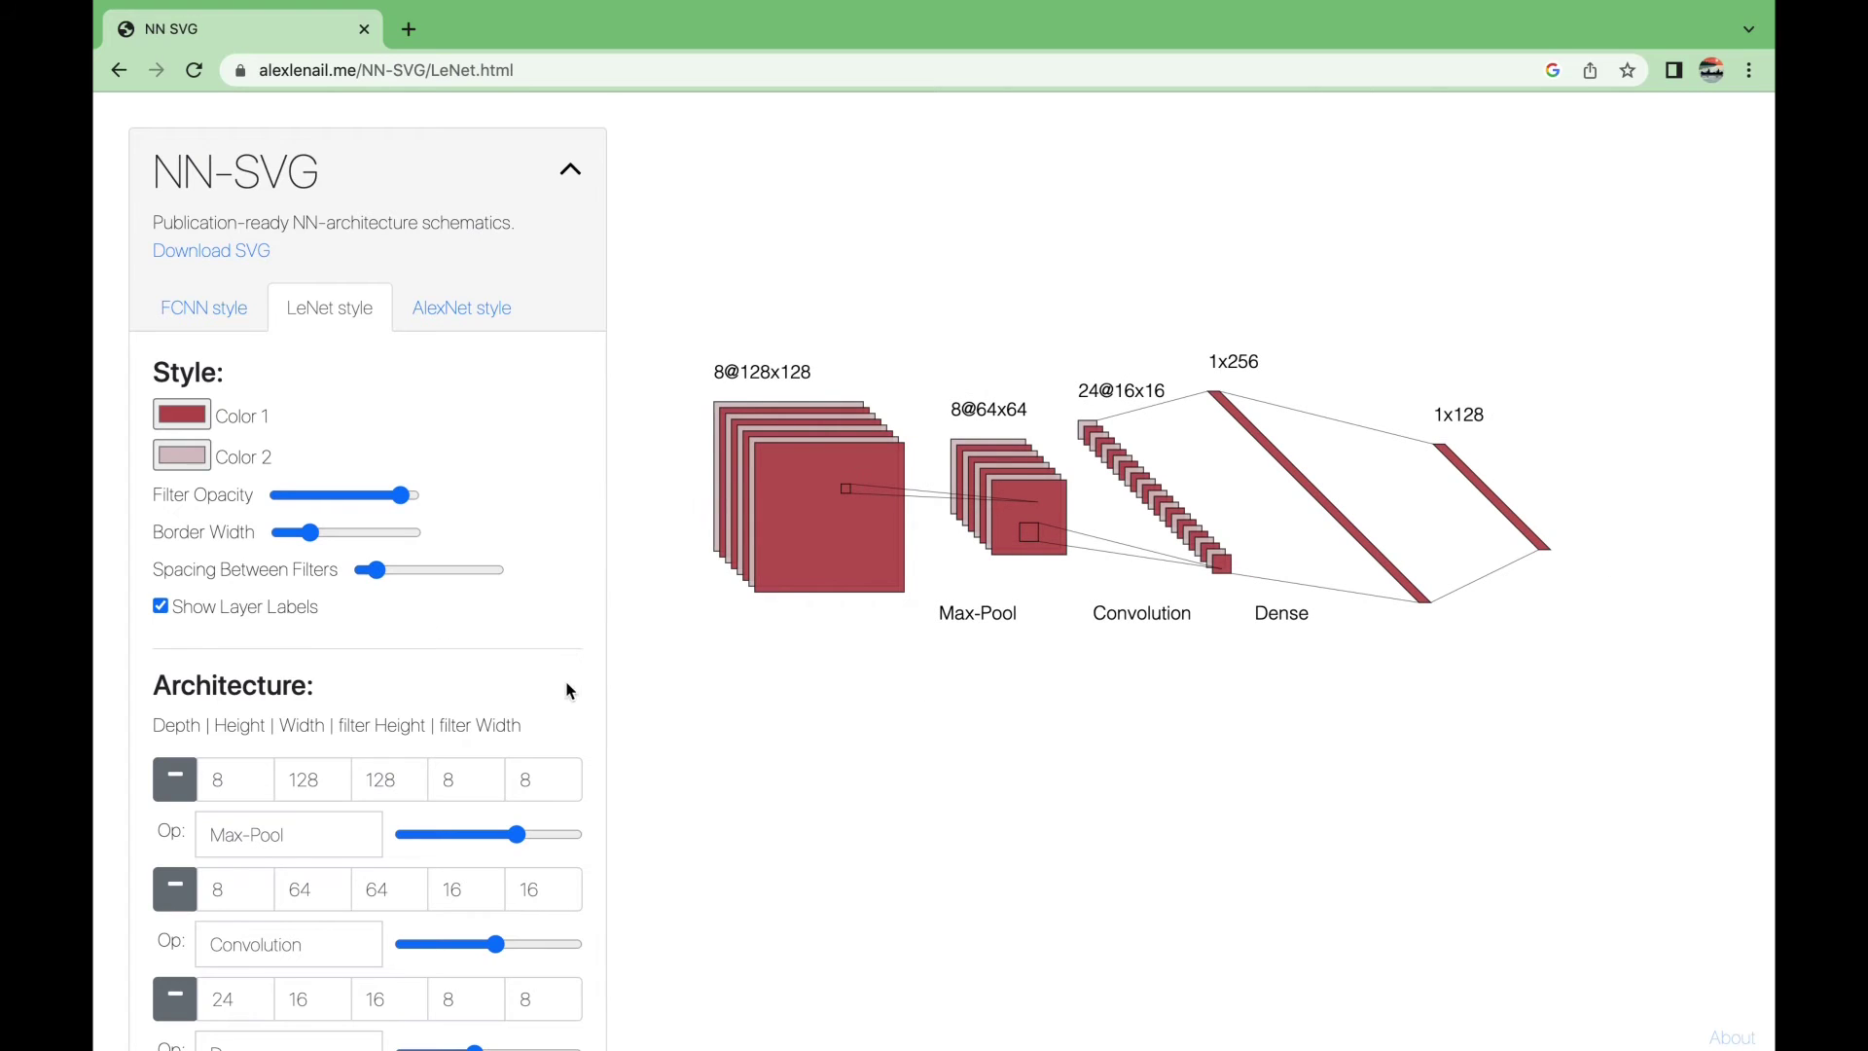
Keep the first LeNet layer at height 128 and set its width to 130
scroll(622, 701, "down", 4)
type("130")
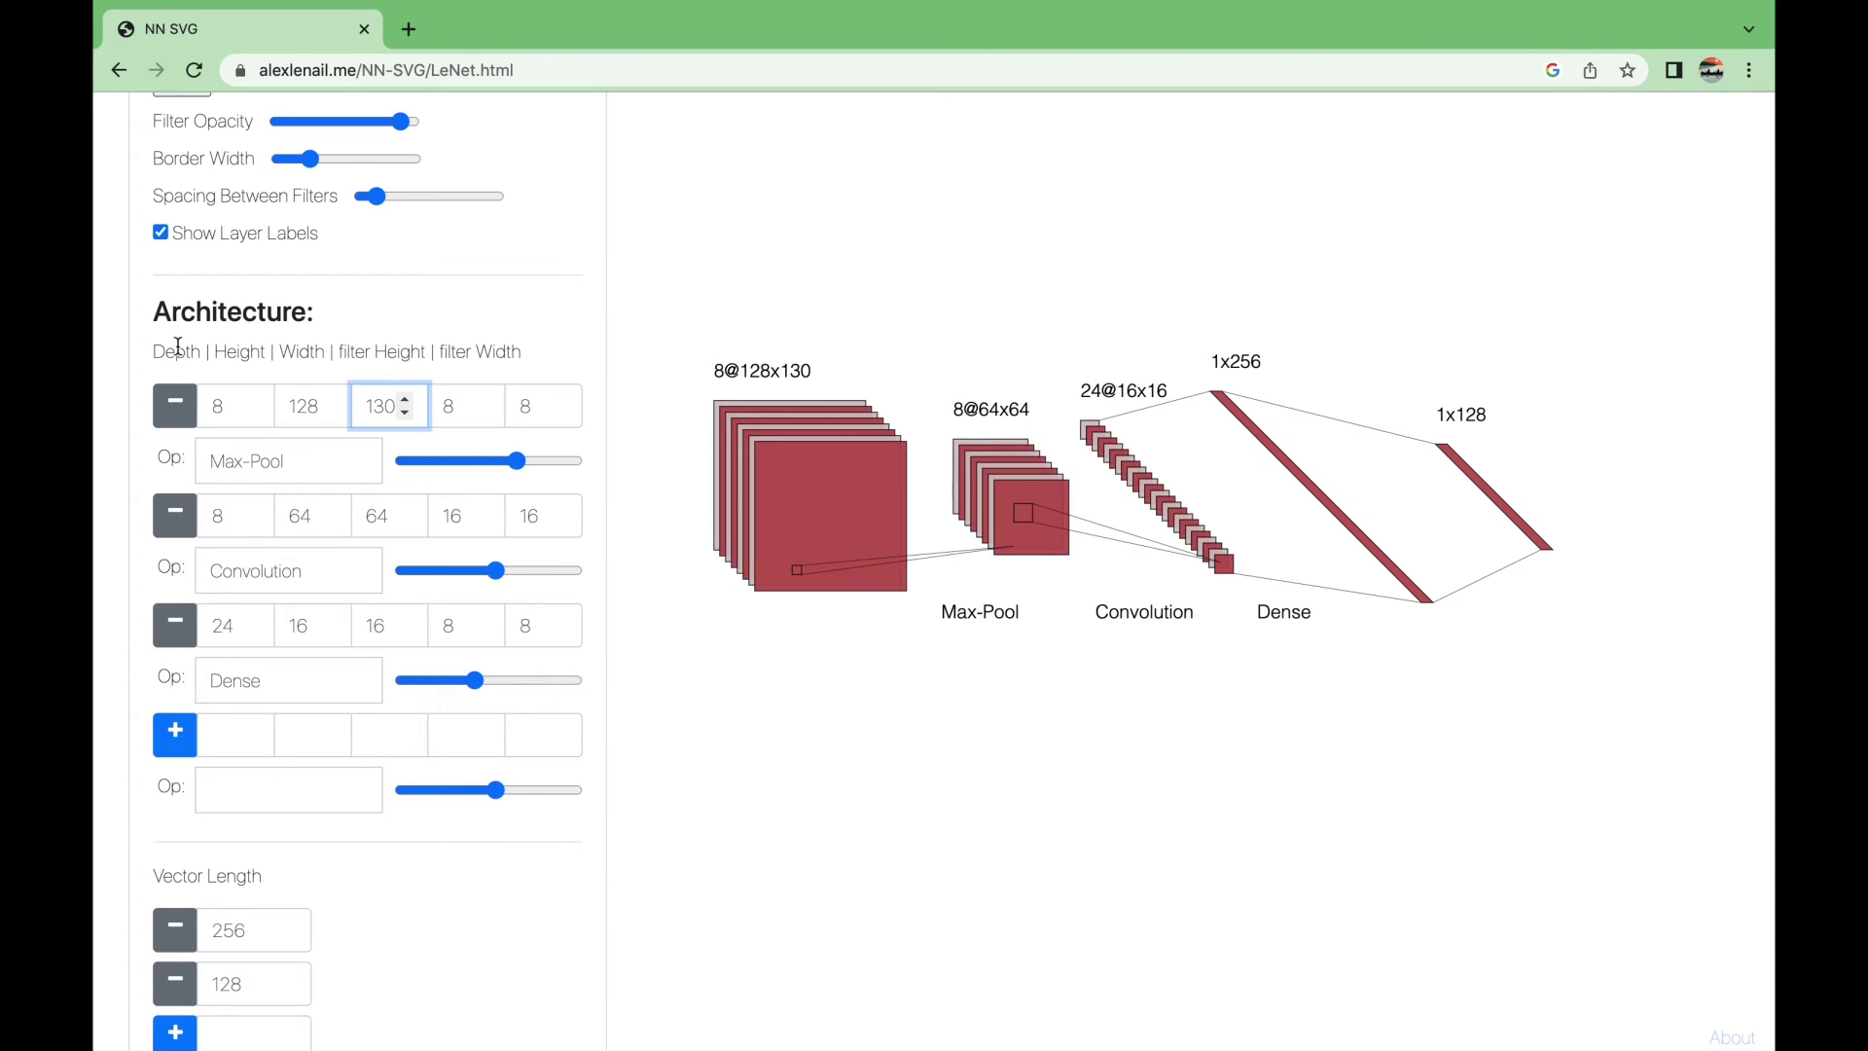
left_click(251, 405)
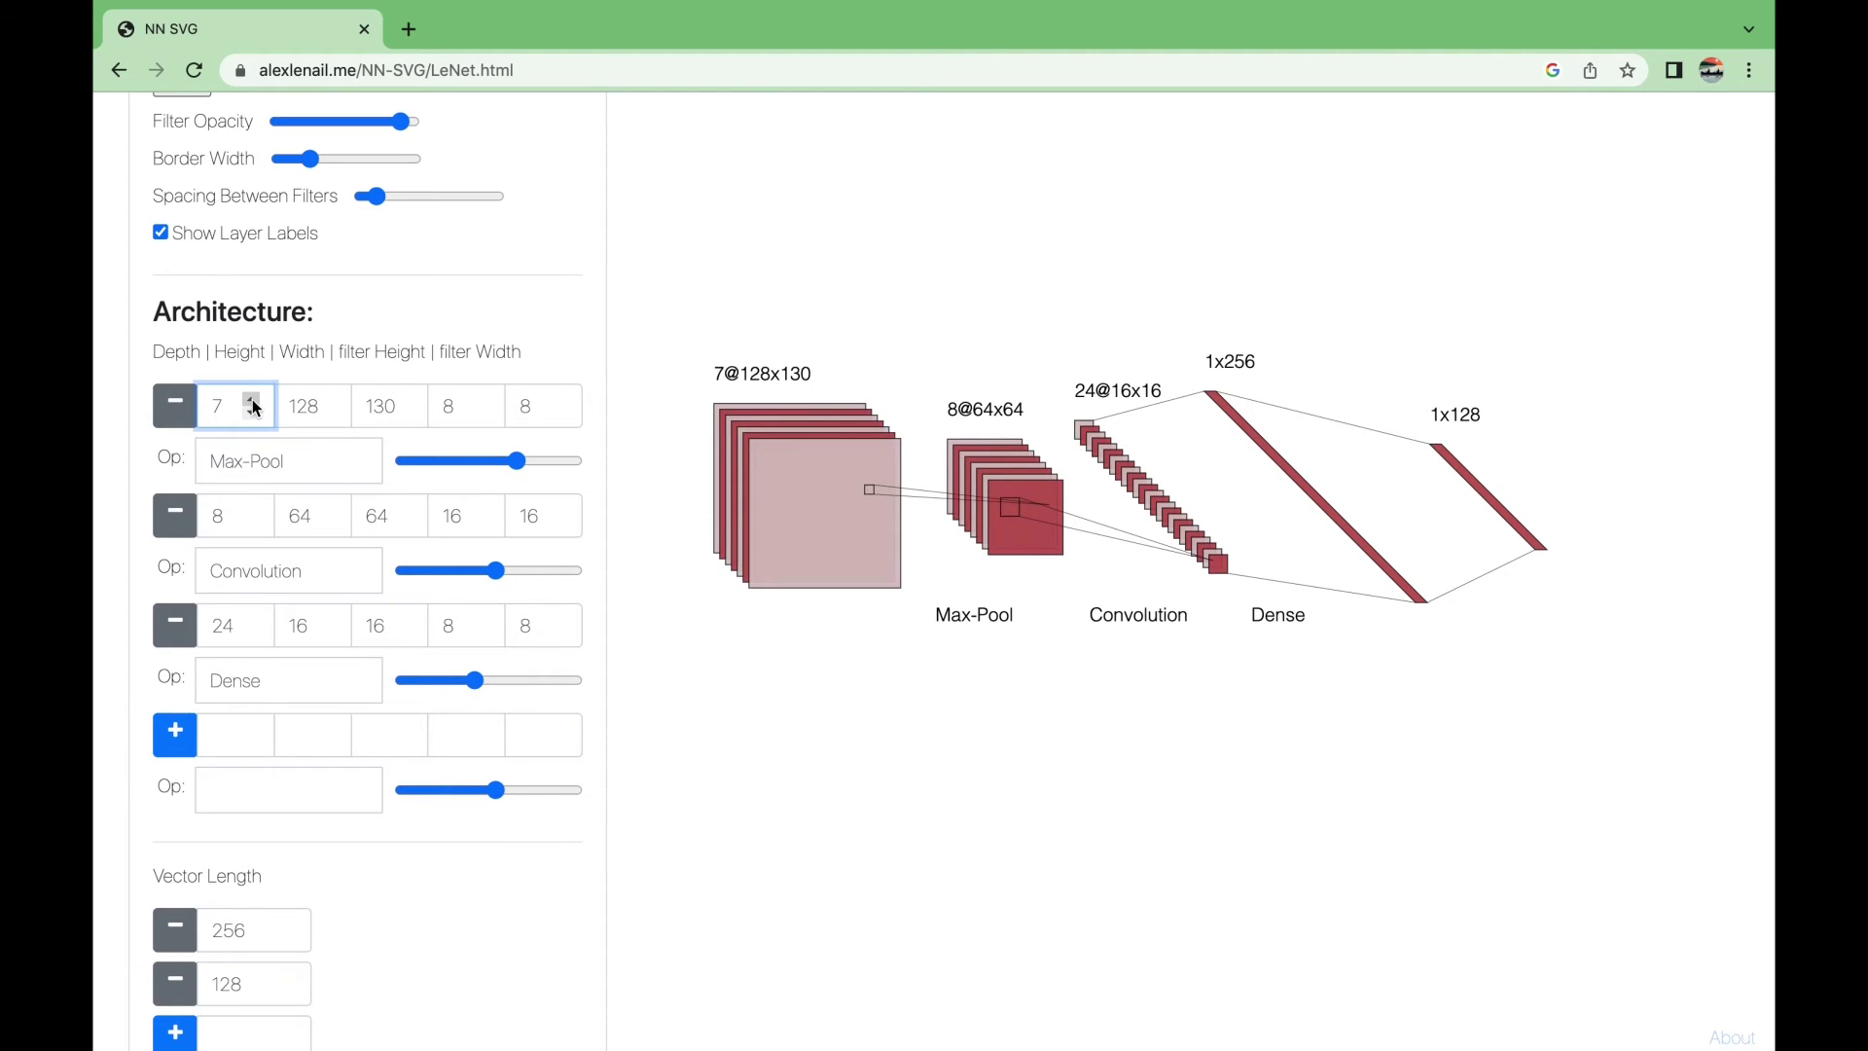
left_click(330, 412)
left_click(329, 400)
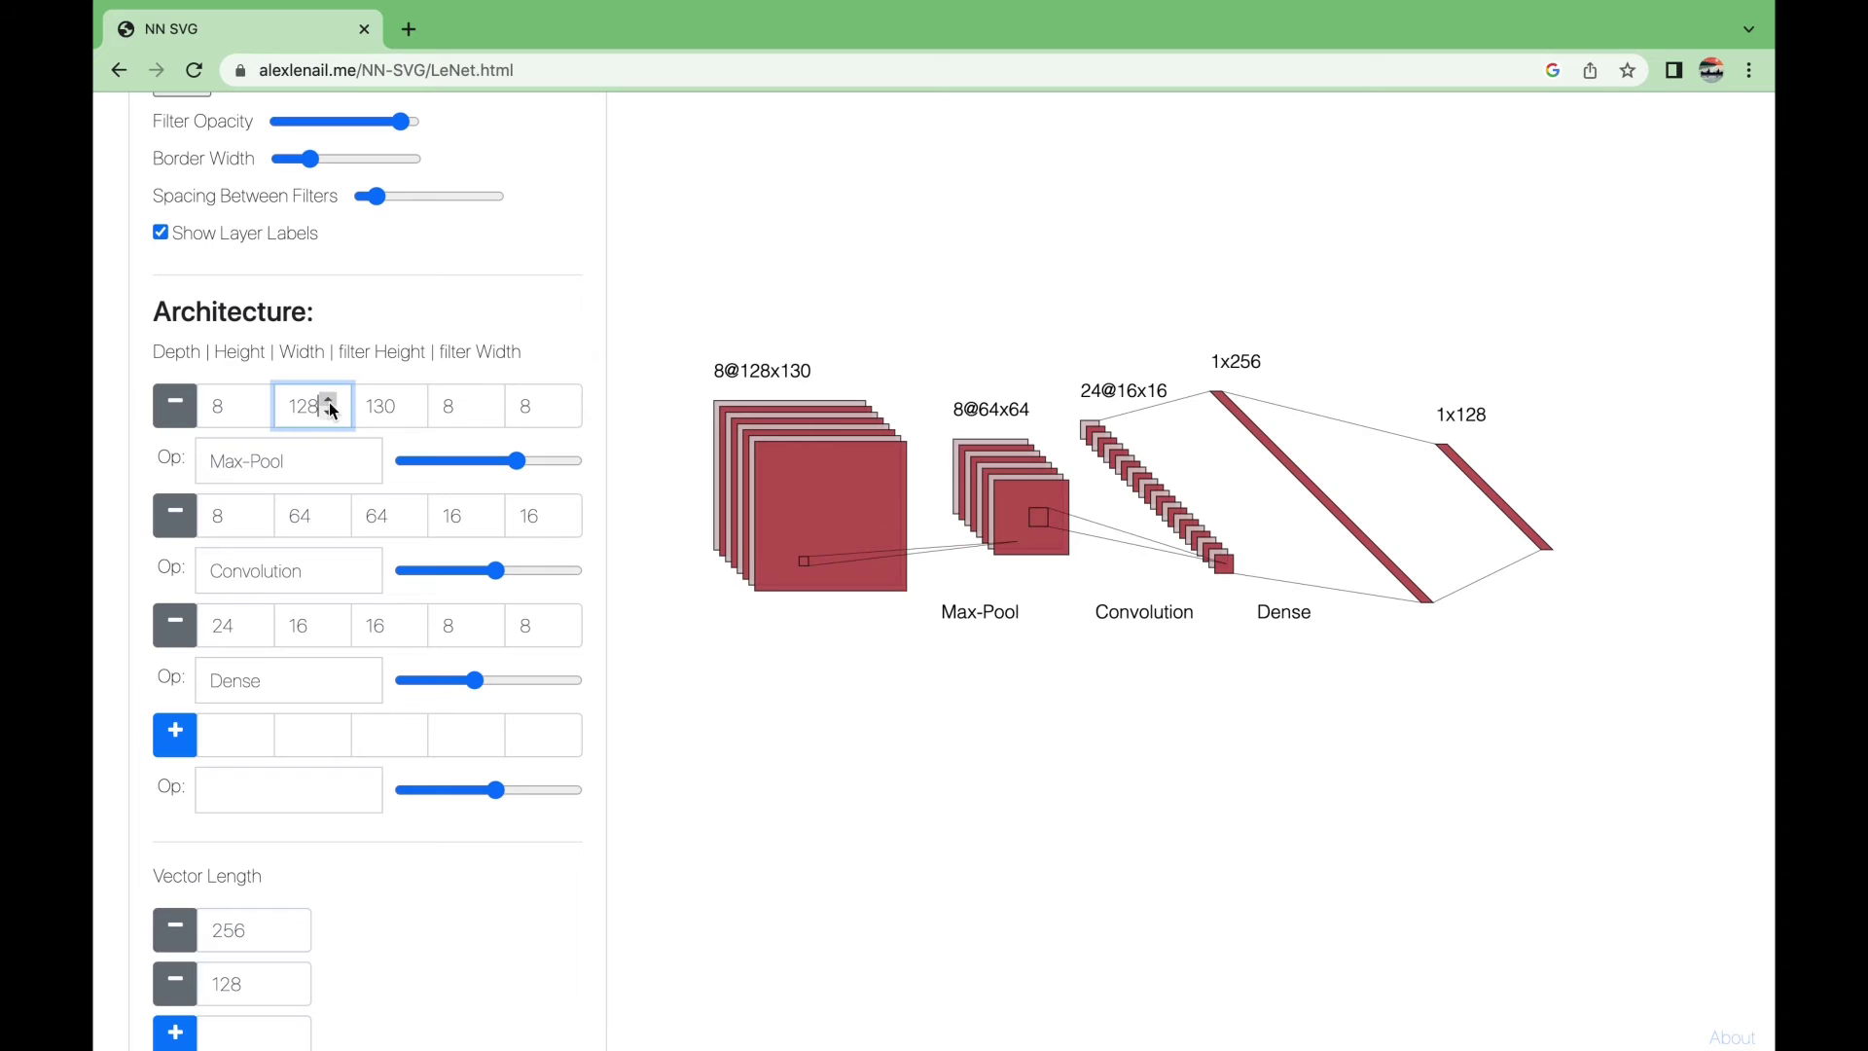
left_click(405, 415)
left_click(407, 397)
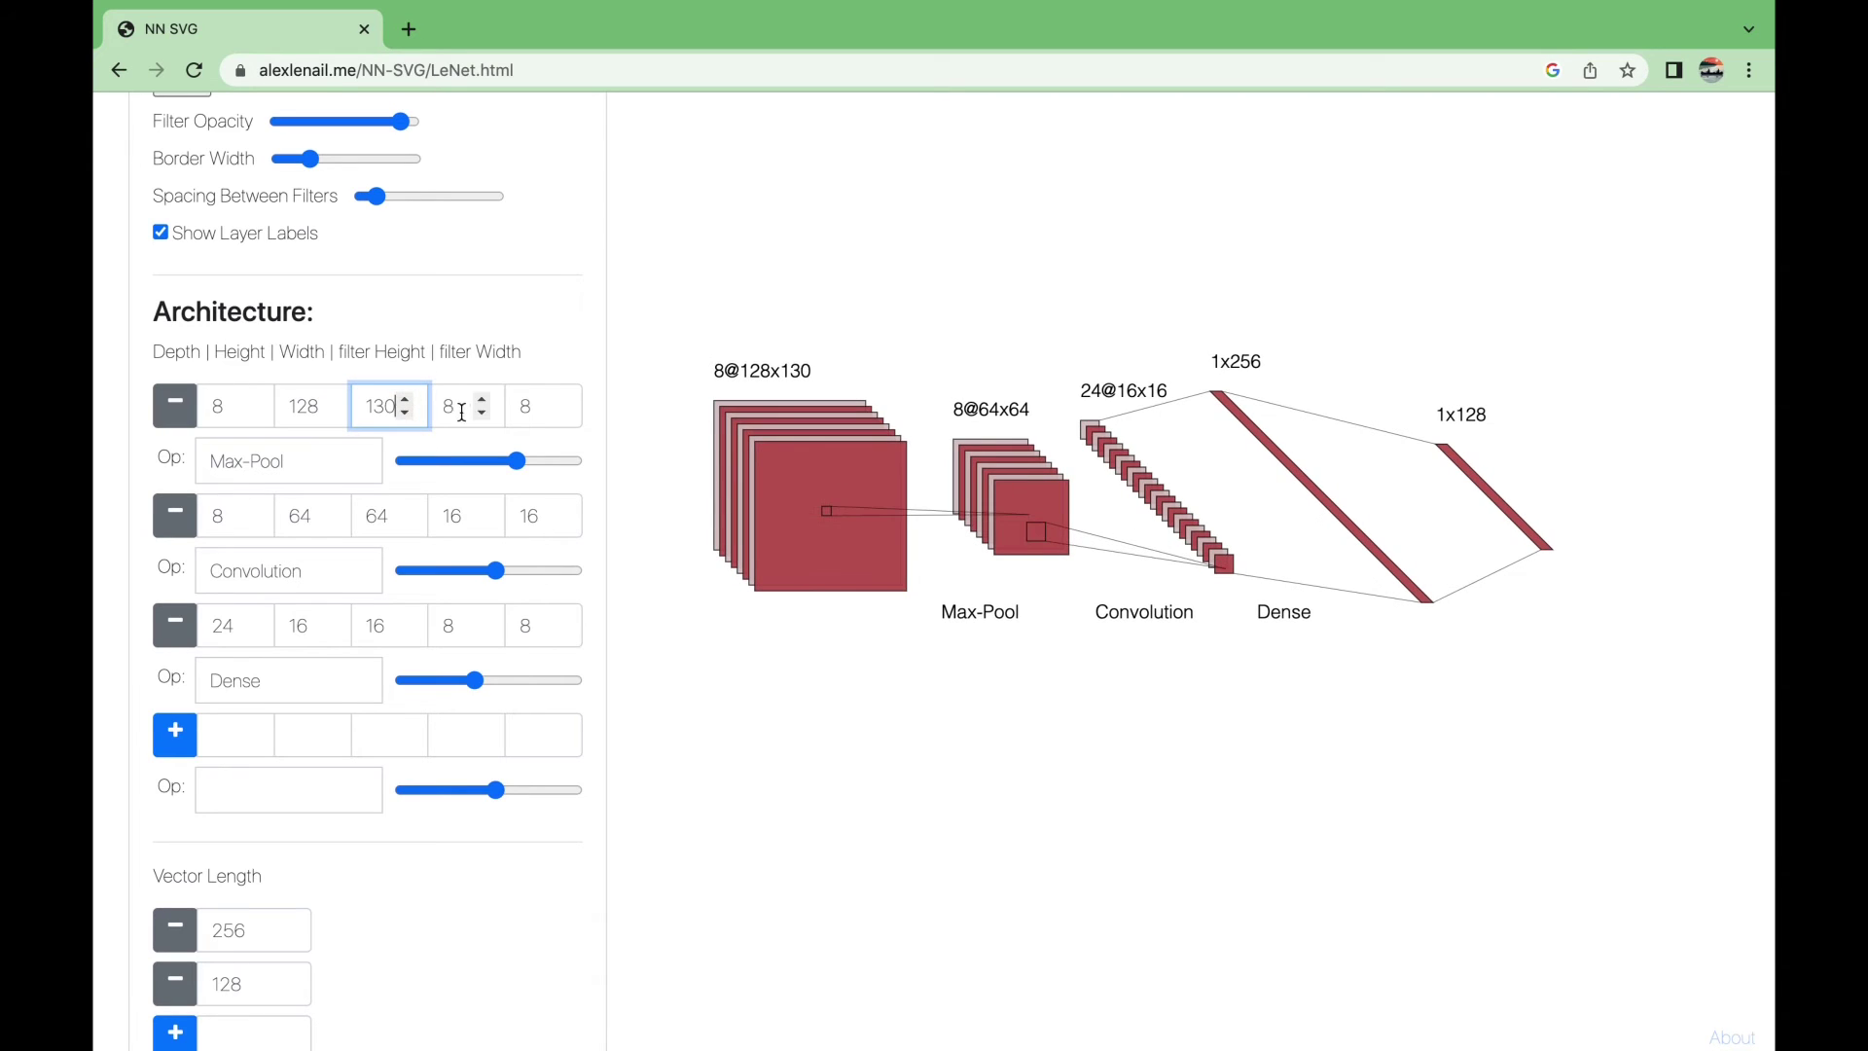
Set the first layer's filter to 6 by 5
left_click(484, 417)
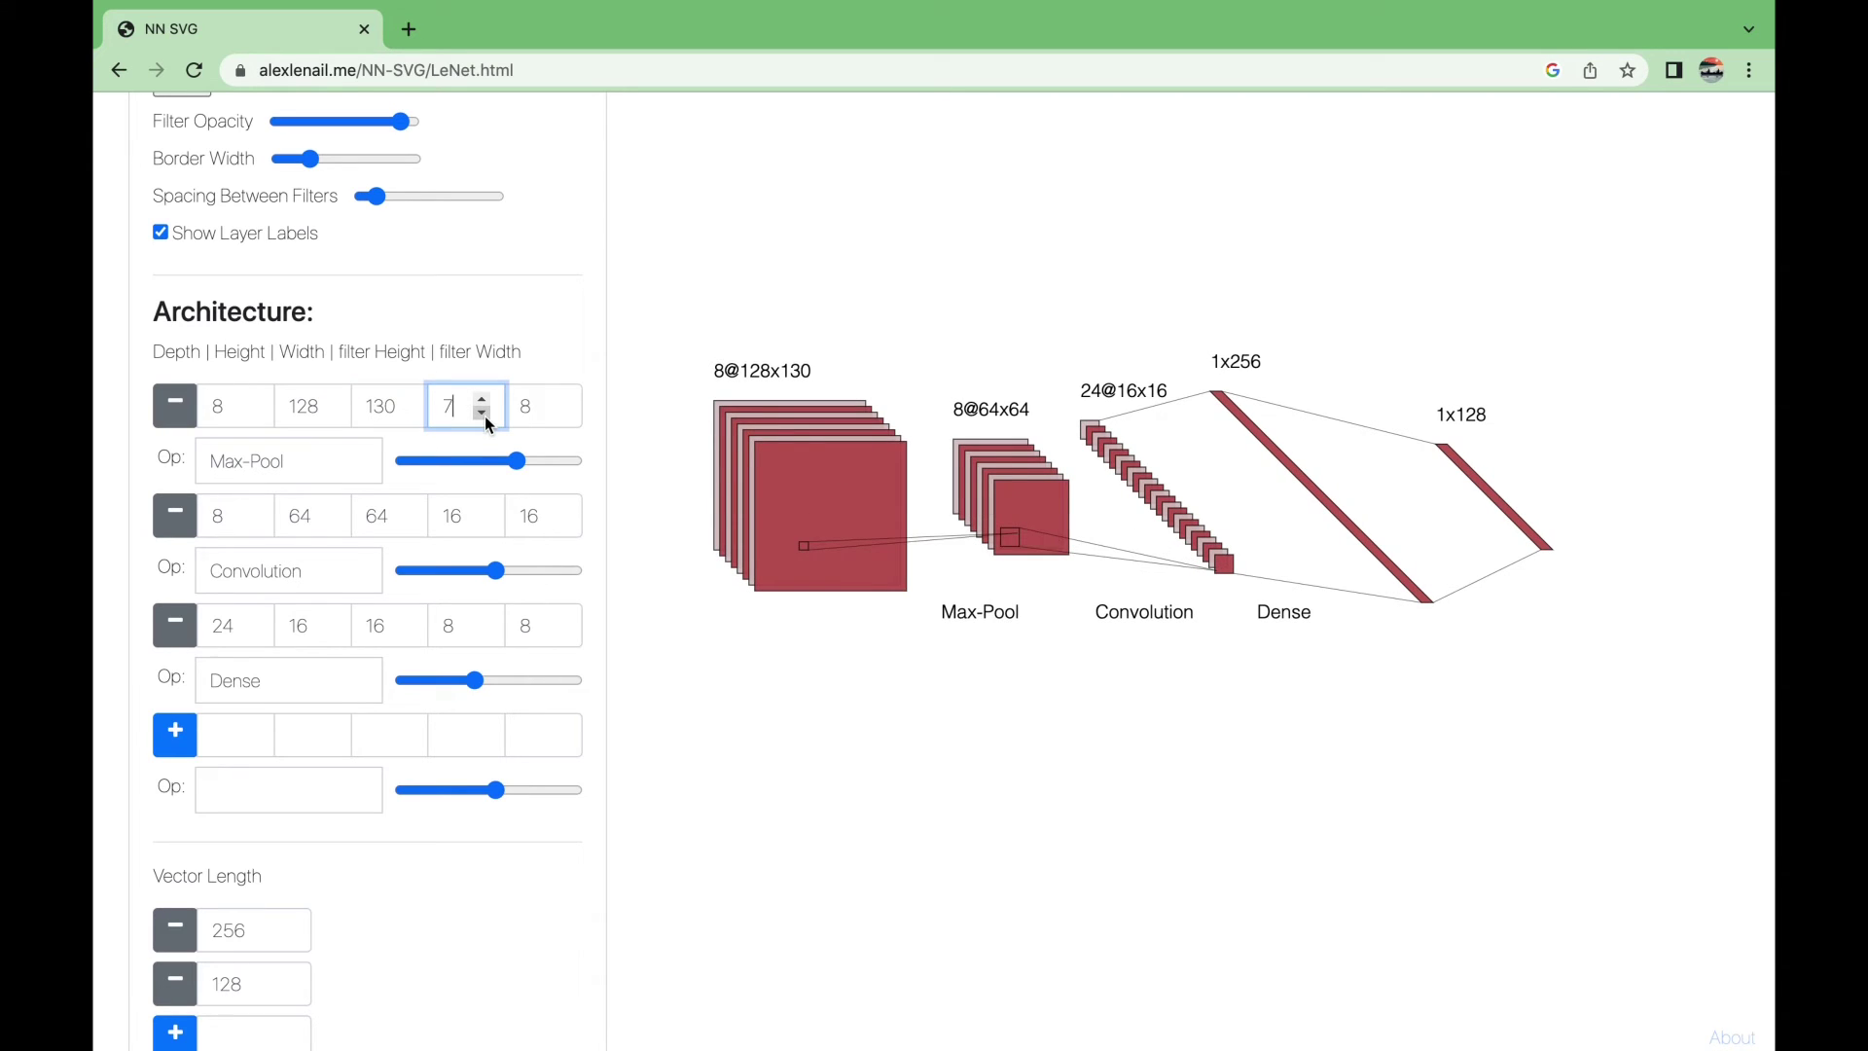
left_click(560, 412)
type("6")
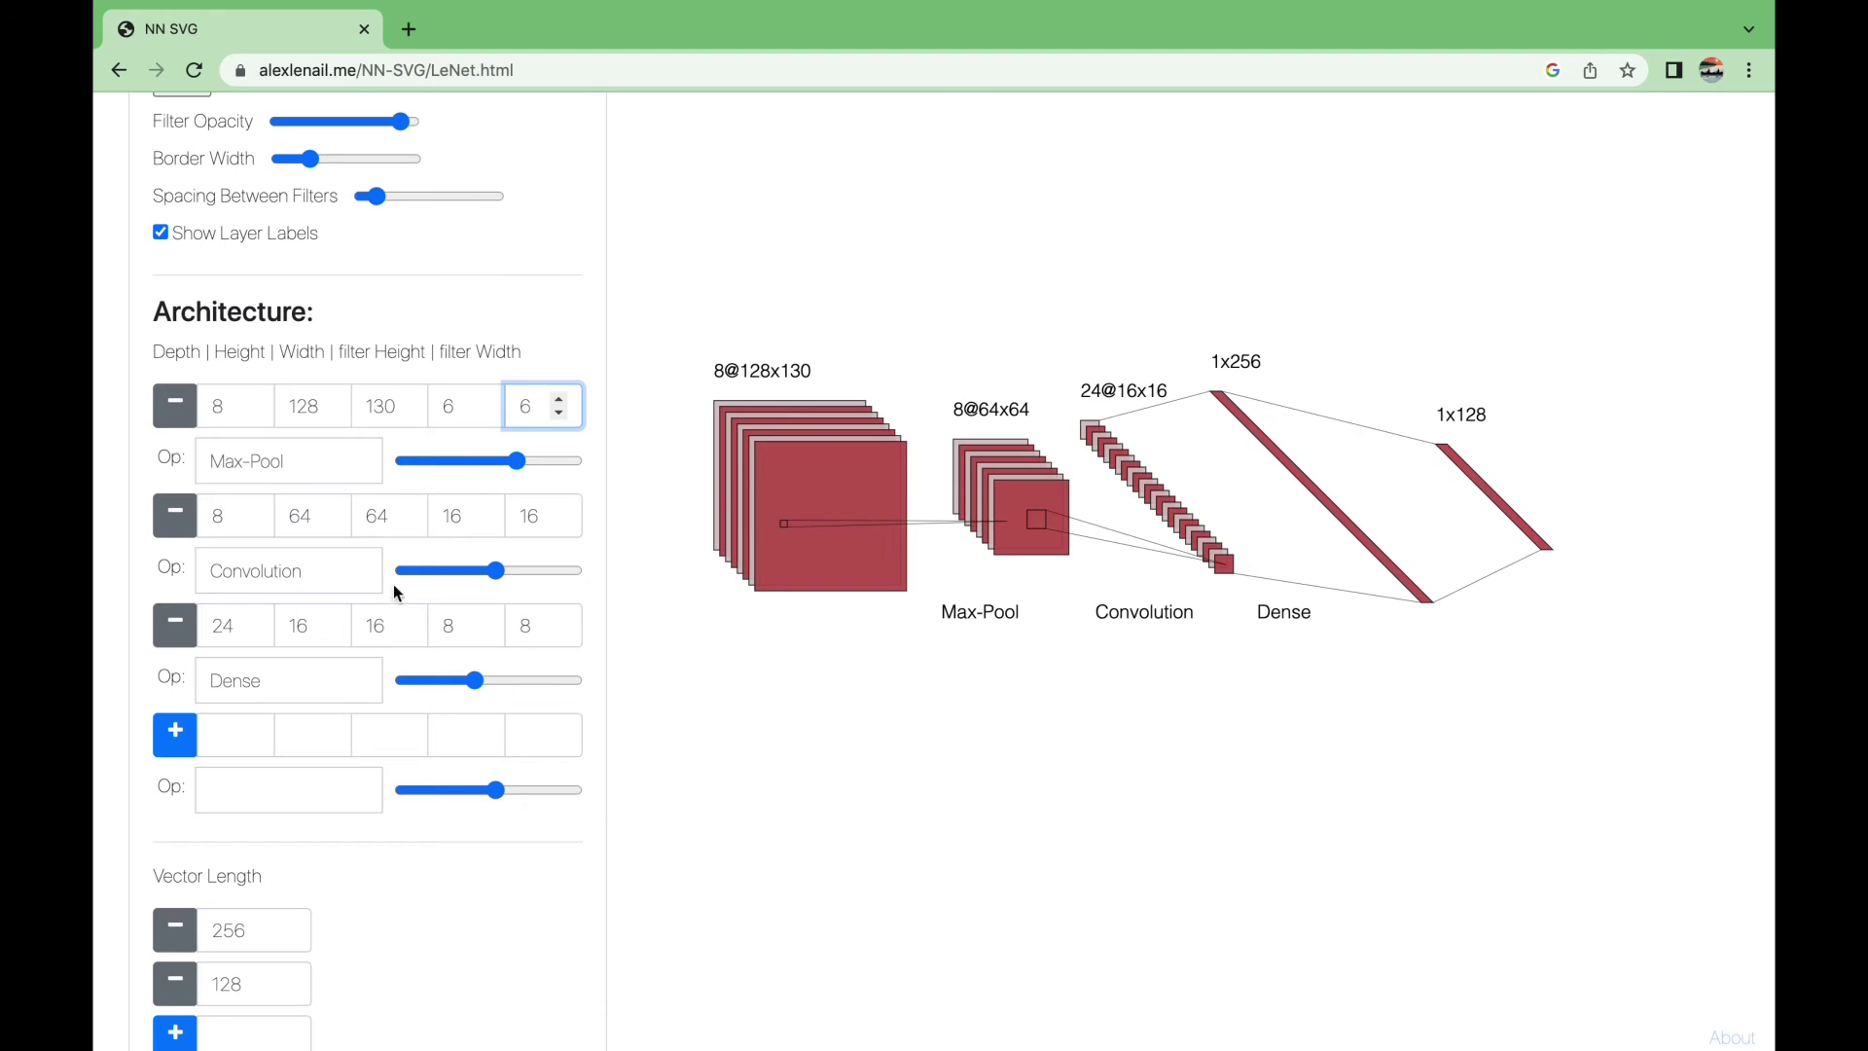
key("Down")
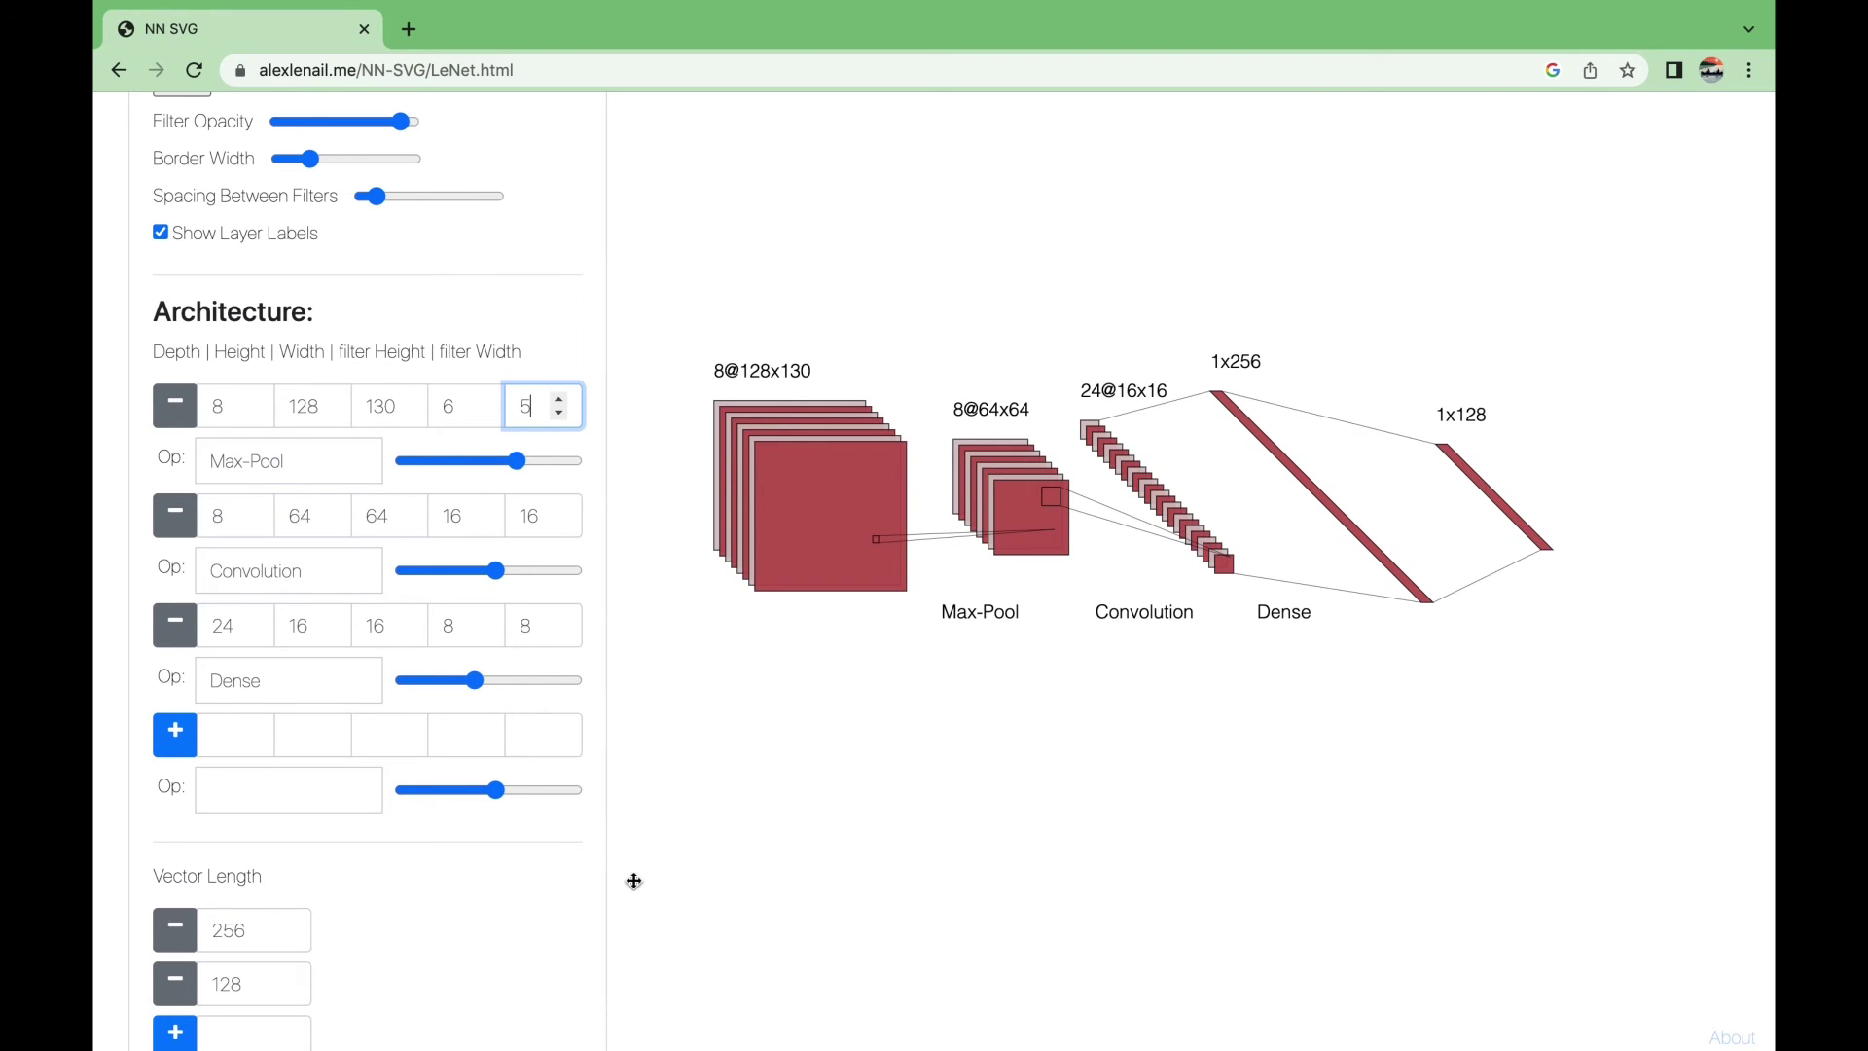
double_click(209, 931)
scroll(208, 895, "down", 1)
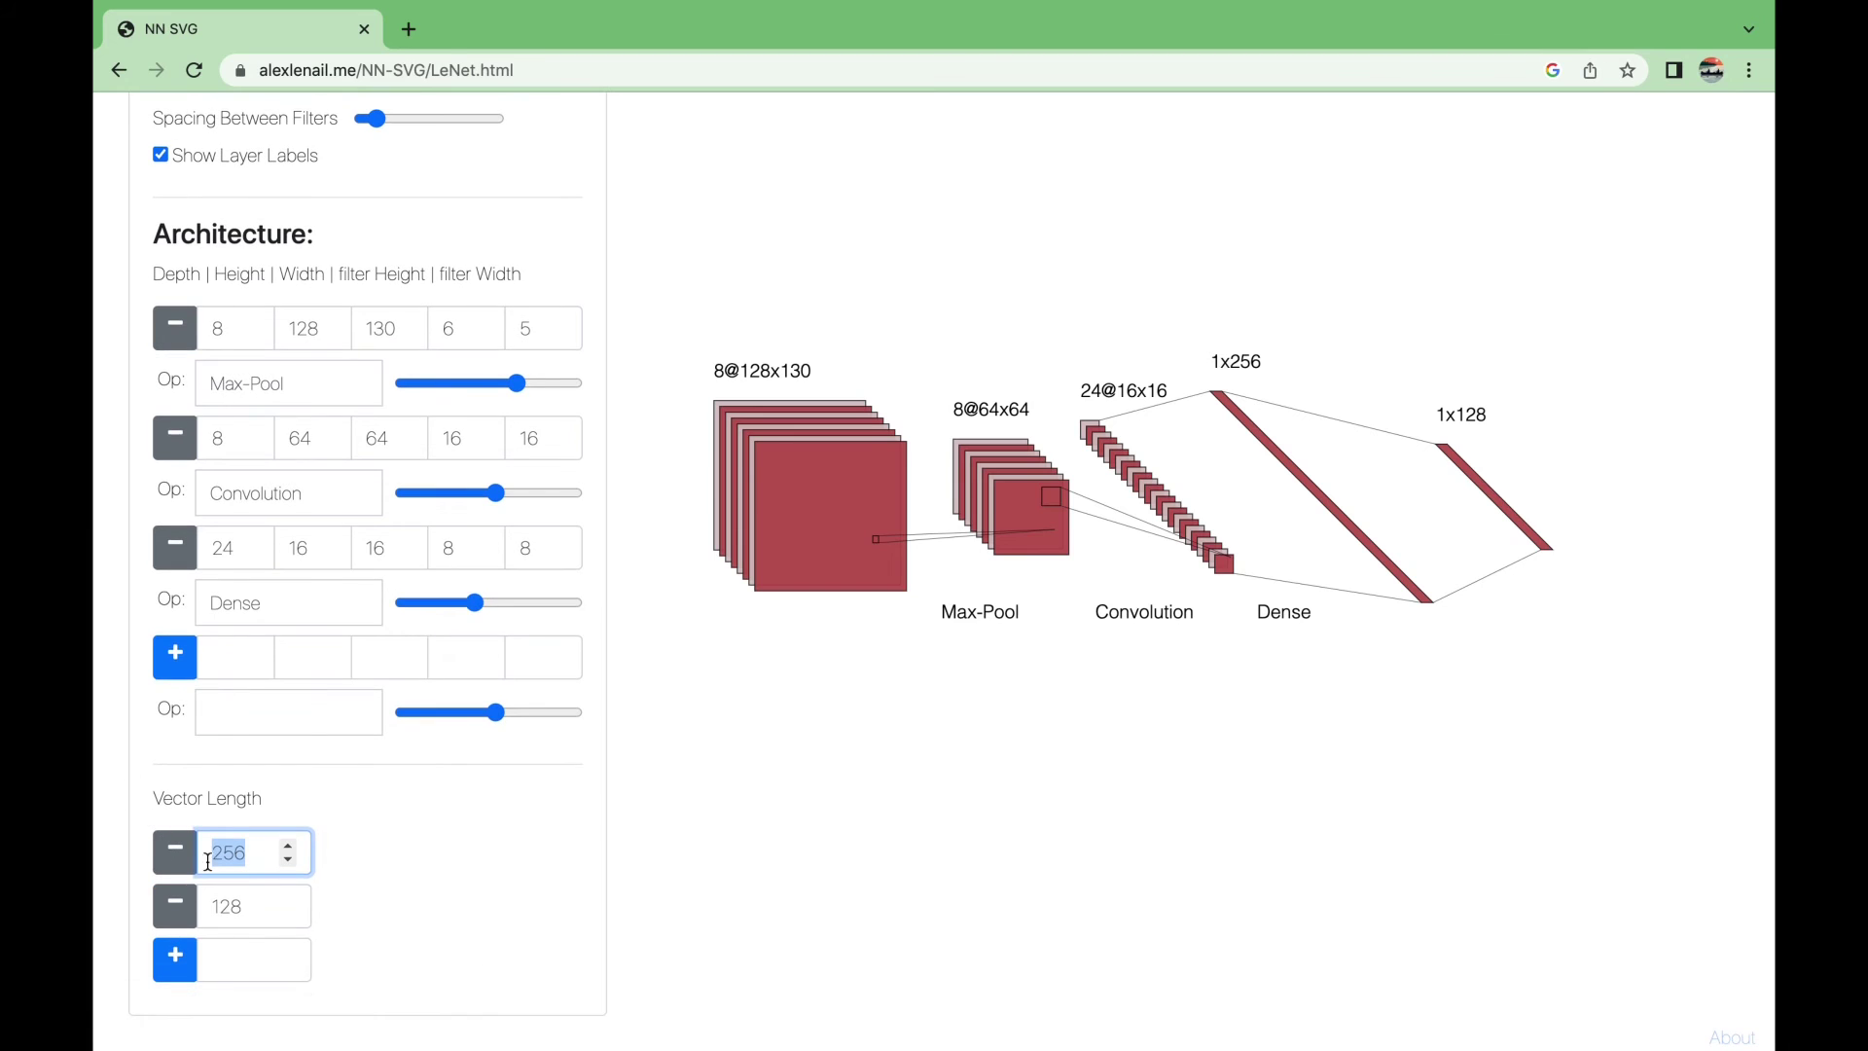
left_click(288, 860)
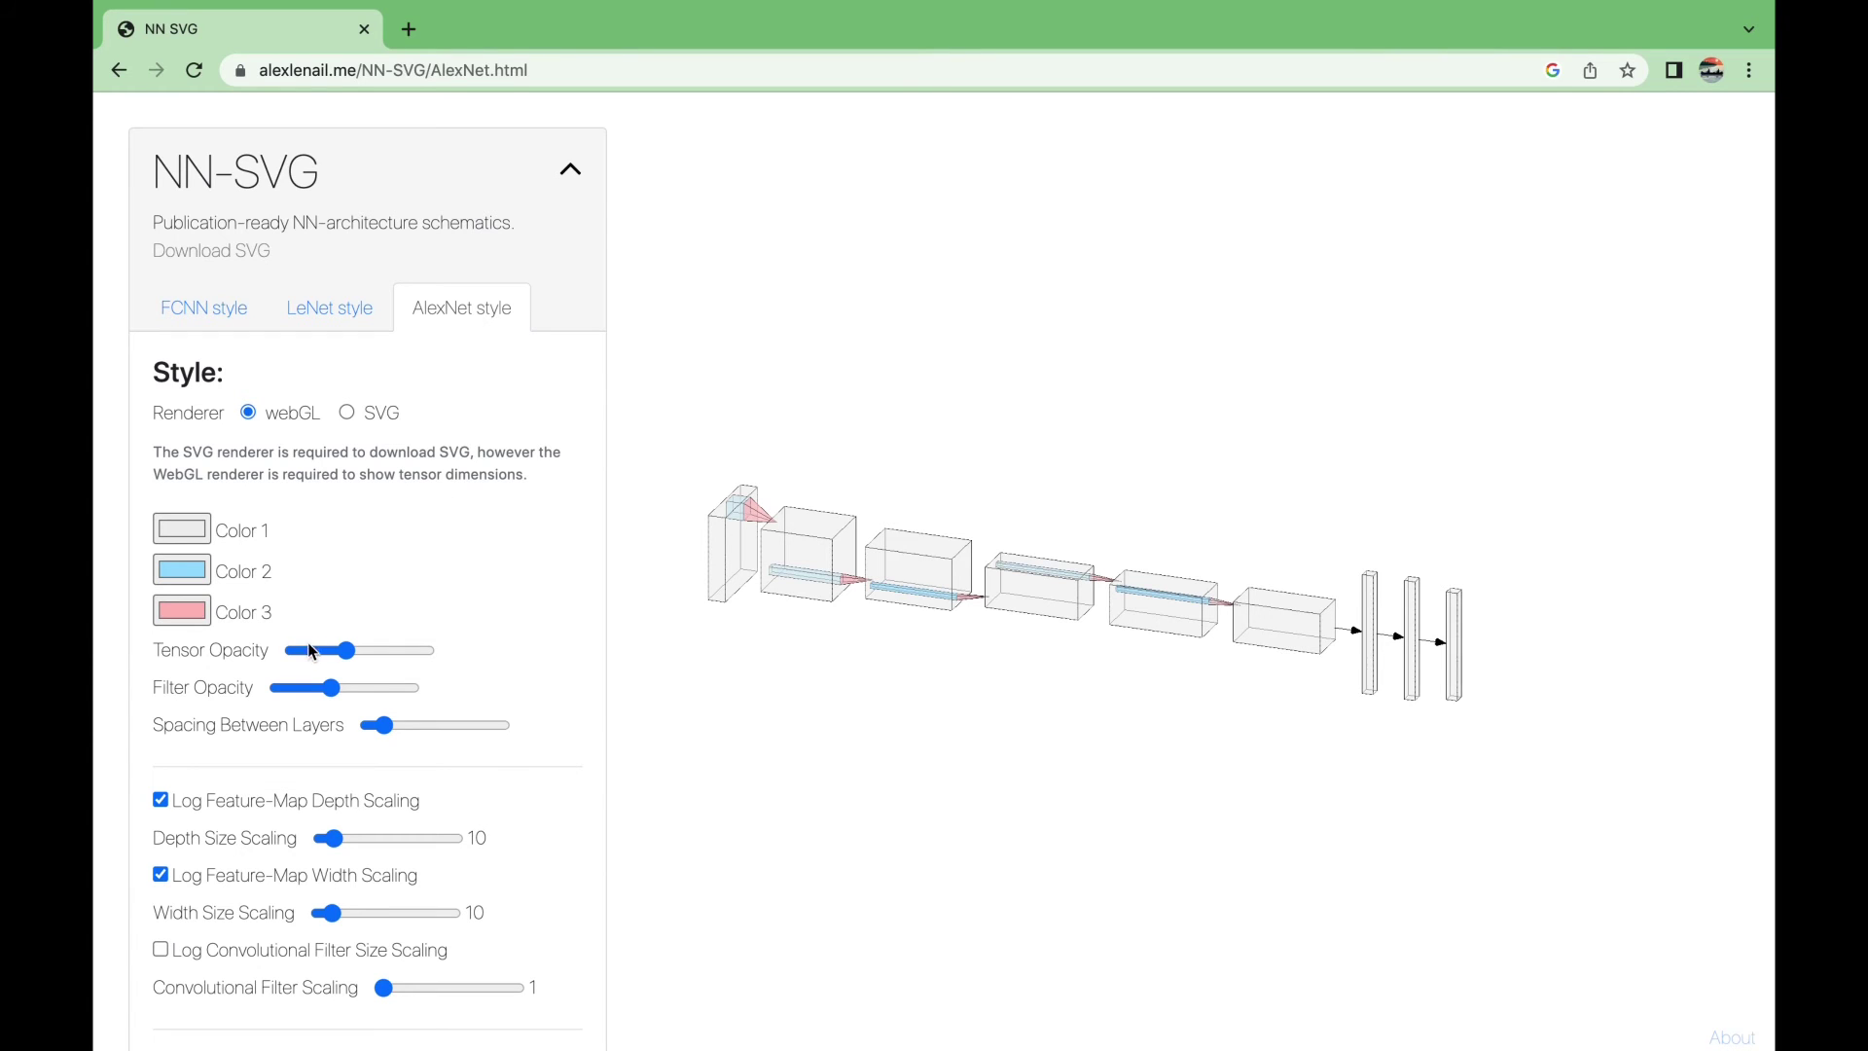
Raise AlexNet tensor opacity and adjust depth, width and filter scaling for larger volumes
mouse_move(311, 658)
left_mouse_down()
mouse_move(362, 659)
mouse_move(300, 692)
mouse_move(358, 690)
mouse_move(416, 732)
mouse_move(399, 726)
left_mouse_up()
mouse_move(331, 837)
left_mouse_down()
mouse_move(410, 838)
mouse_move(341, 837)
left_mouse_up()
mouse_move(358, 913)
left_mouse_down()
mouse_move(395, 922)
mouse_move(339, 919)
left_mouse_up()
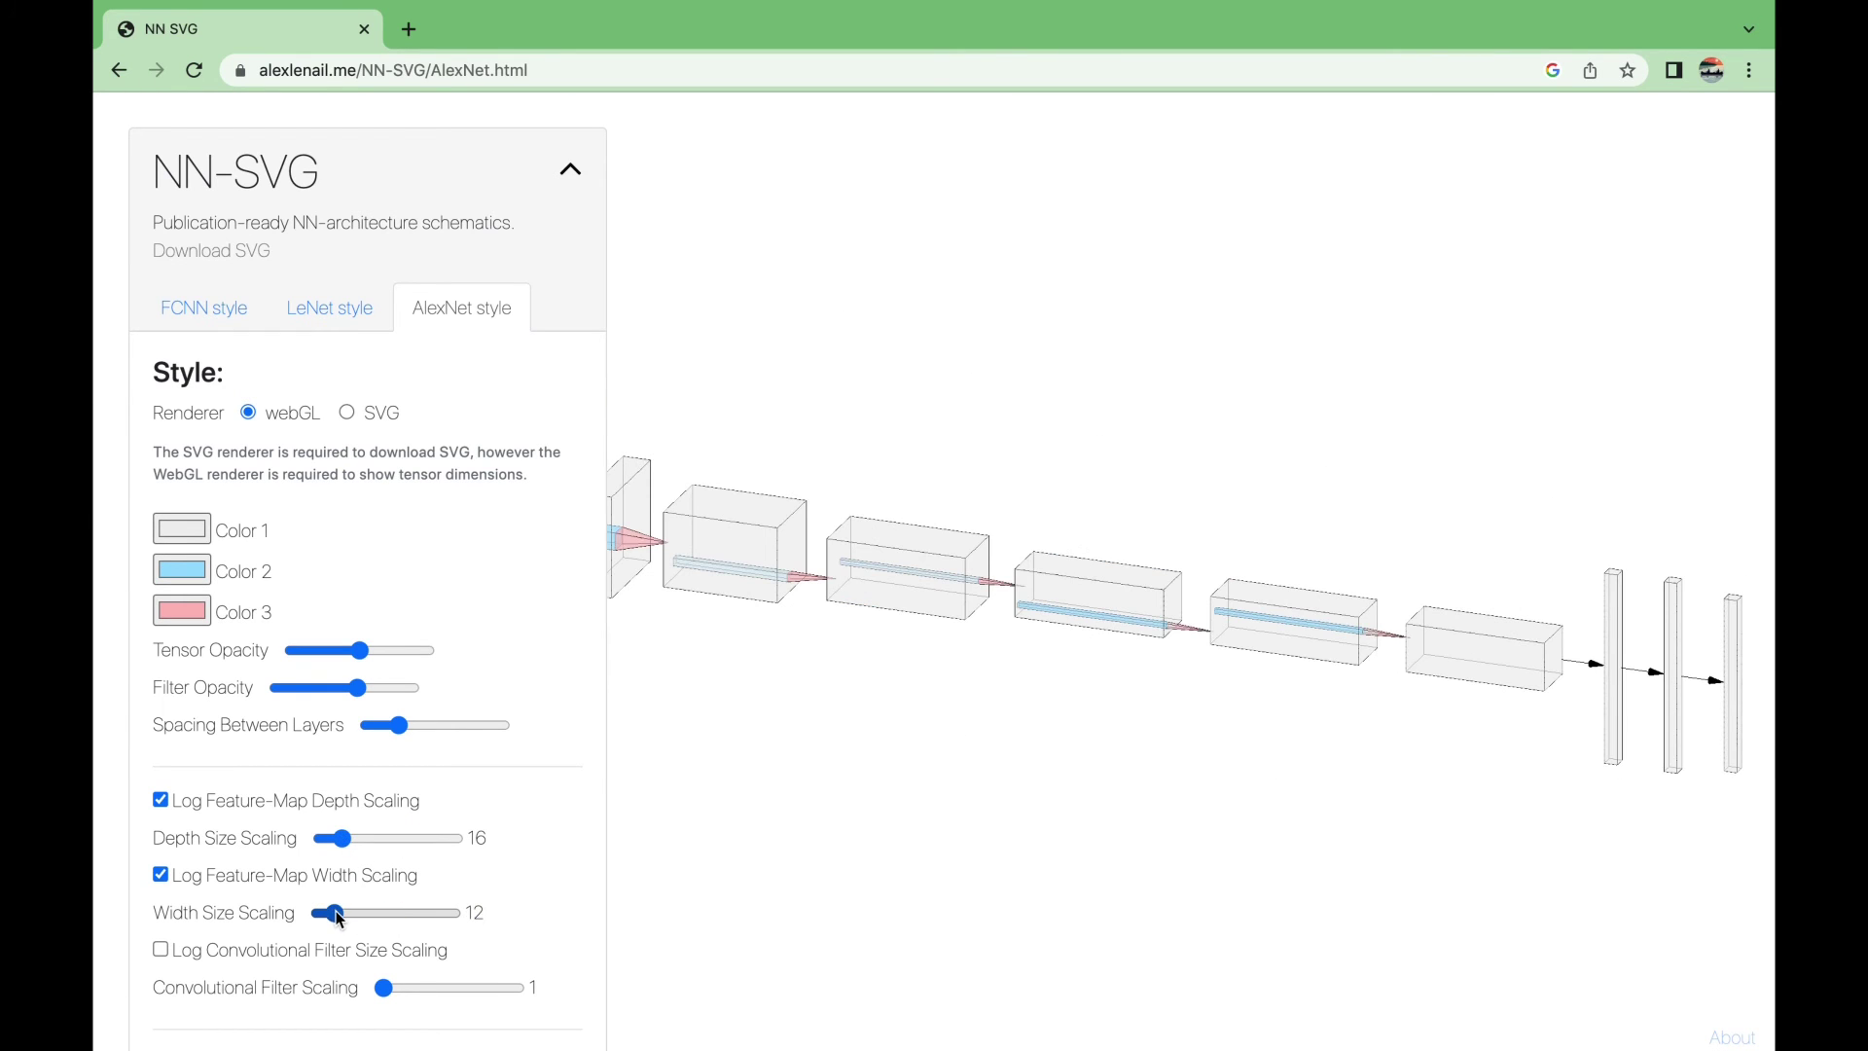
left_click_drag(422, 987, 471, 990)
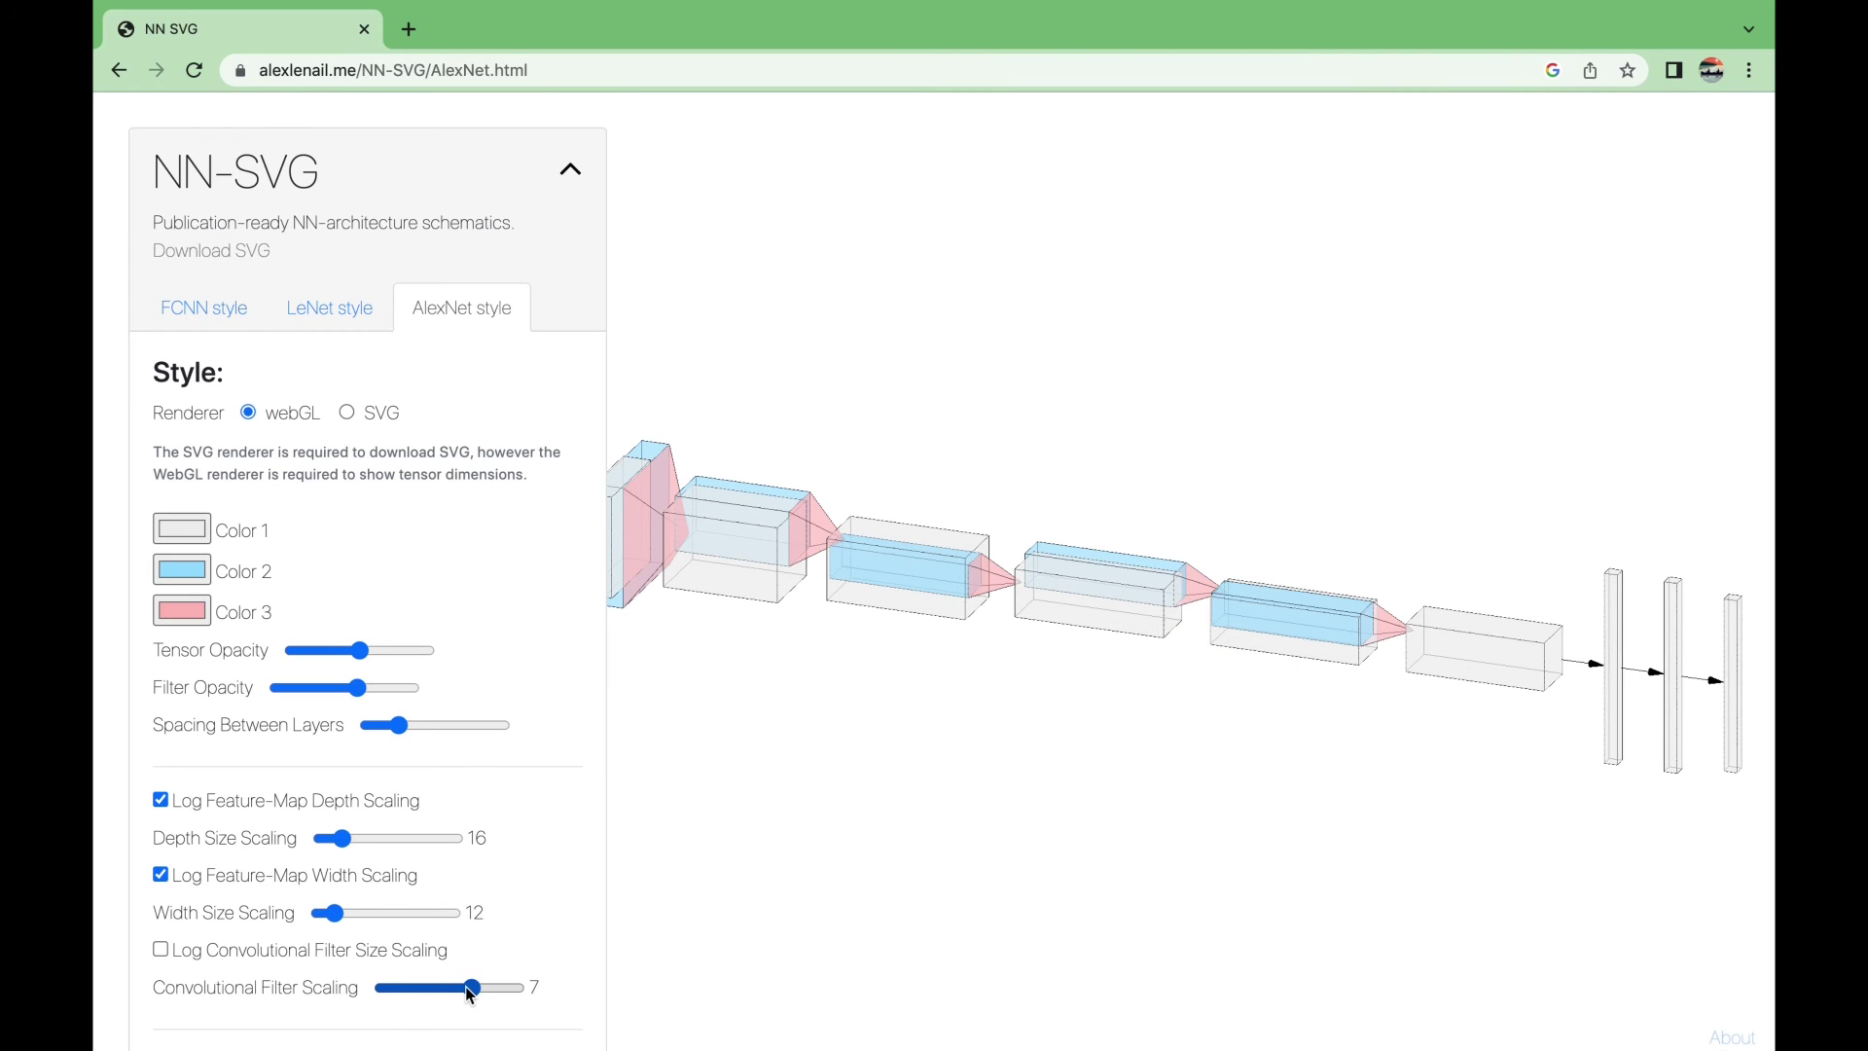
Return to the FCNN page and download the diagram as nn (1).svg
scroll(713, 936, "down", 2)
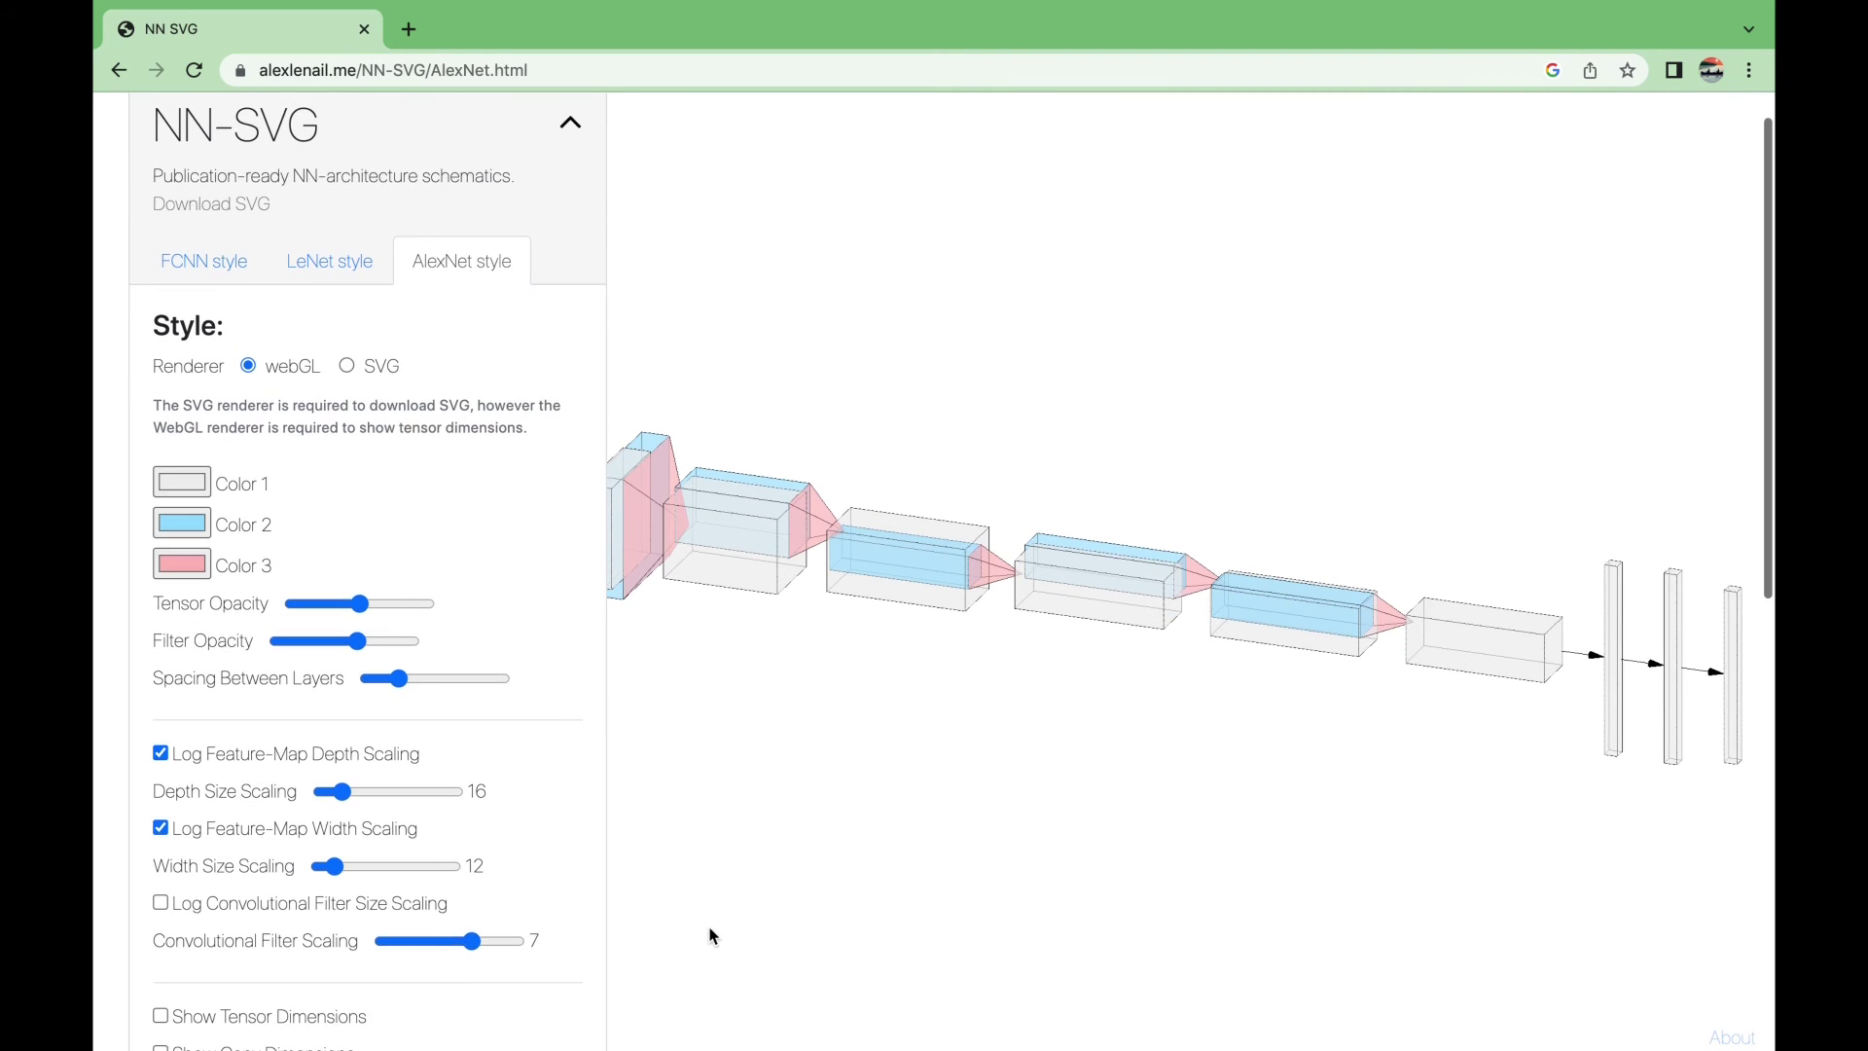
scroll(713, 936, "down", 8)
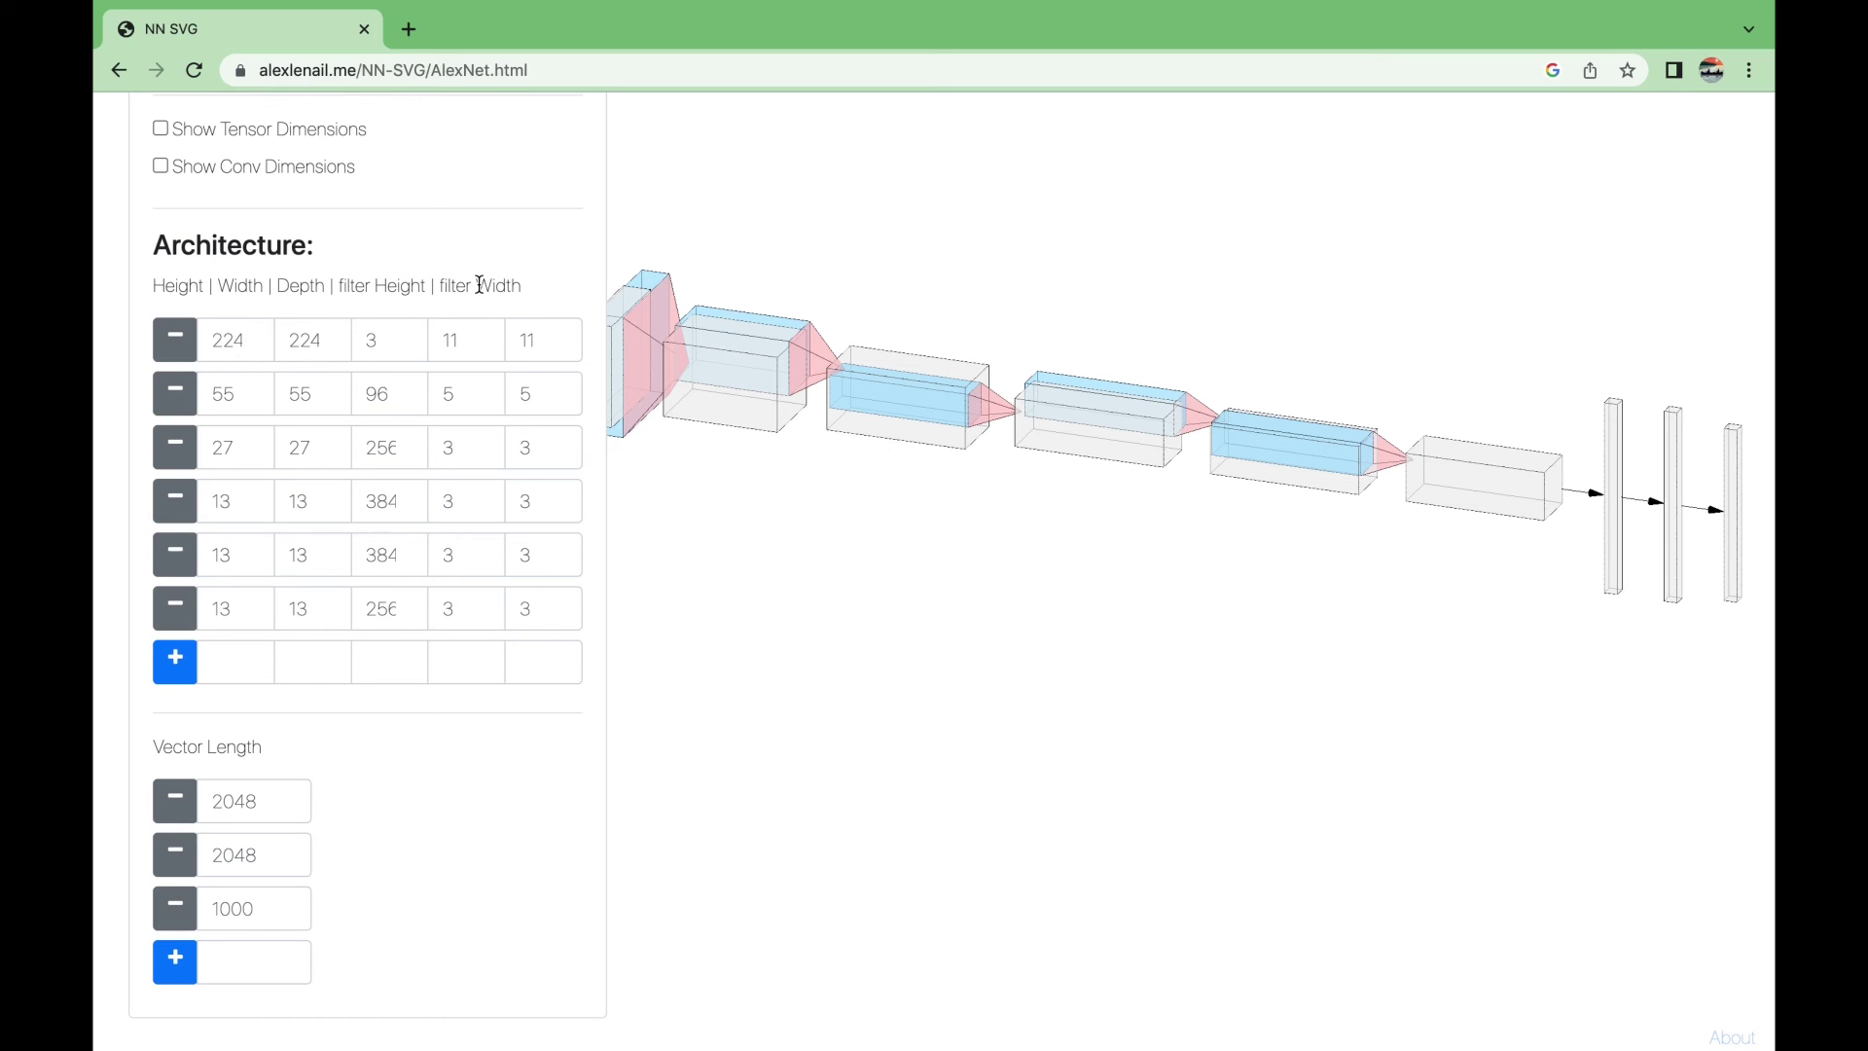
key("alt+Left")
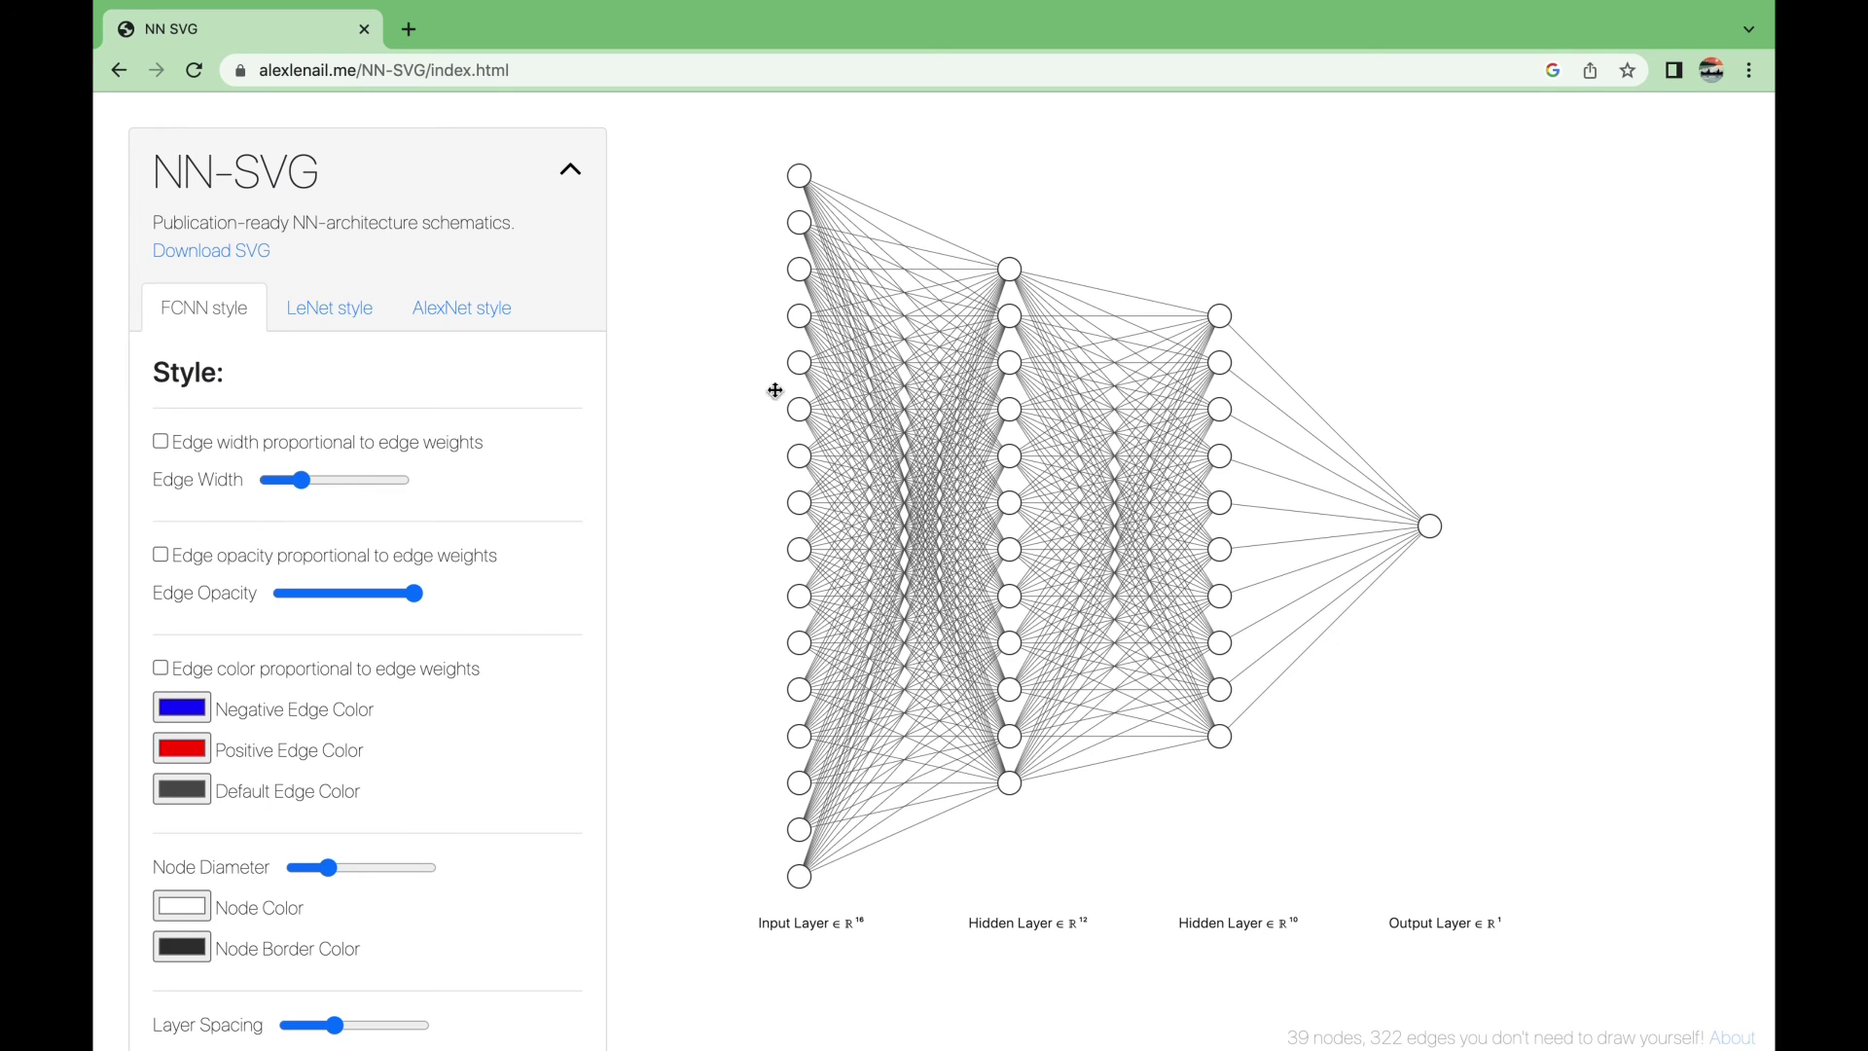
left_click(214, 263)
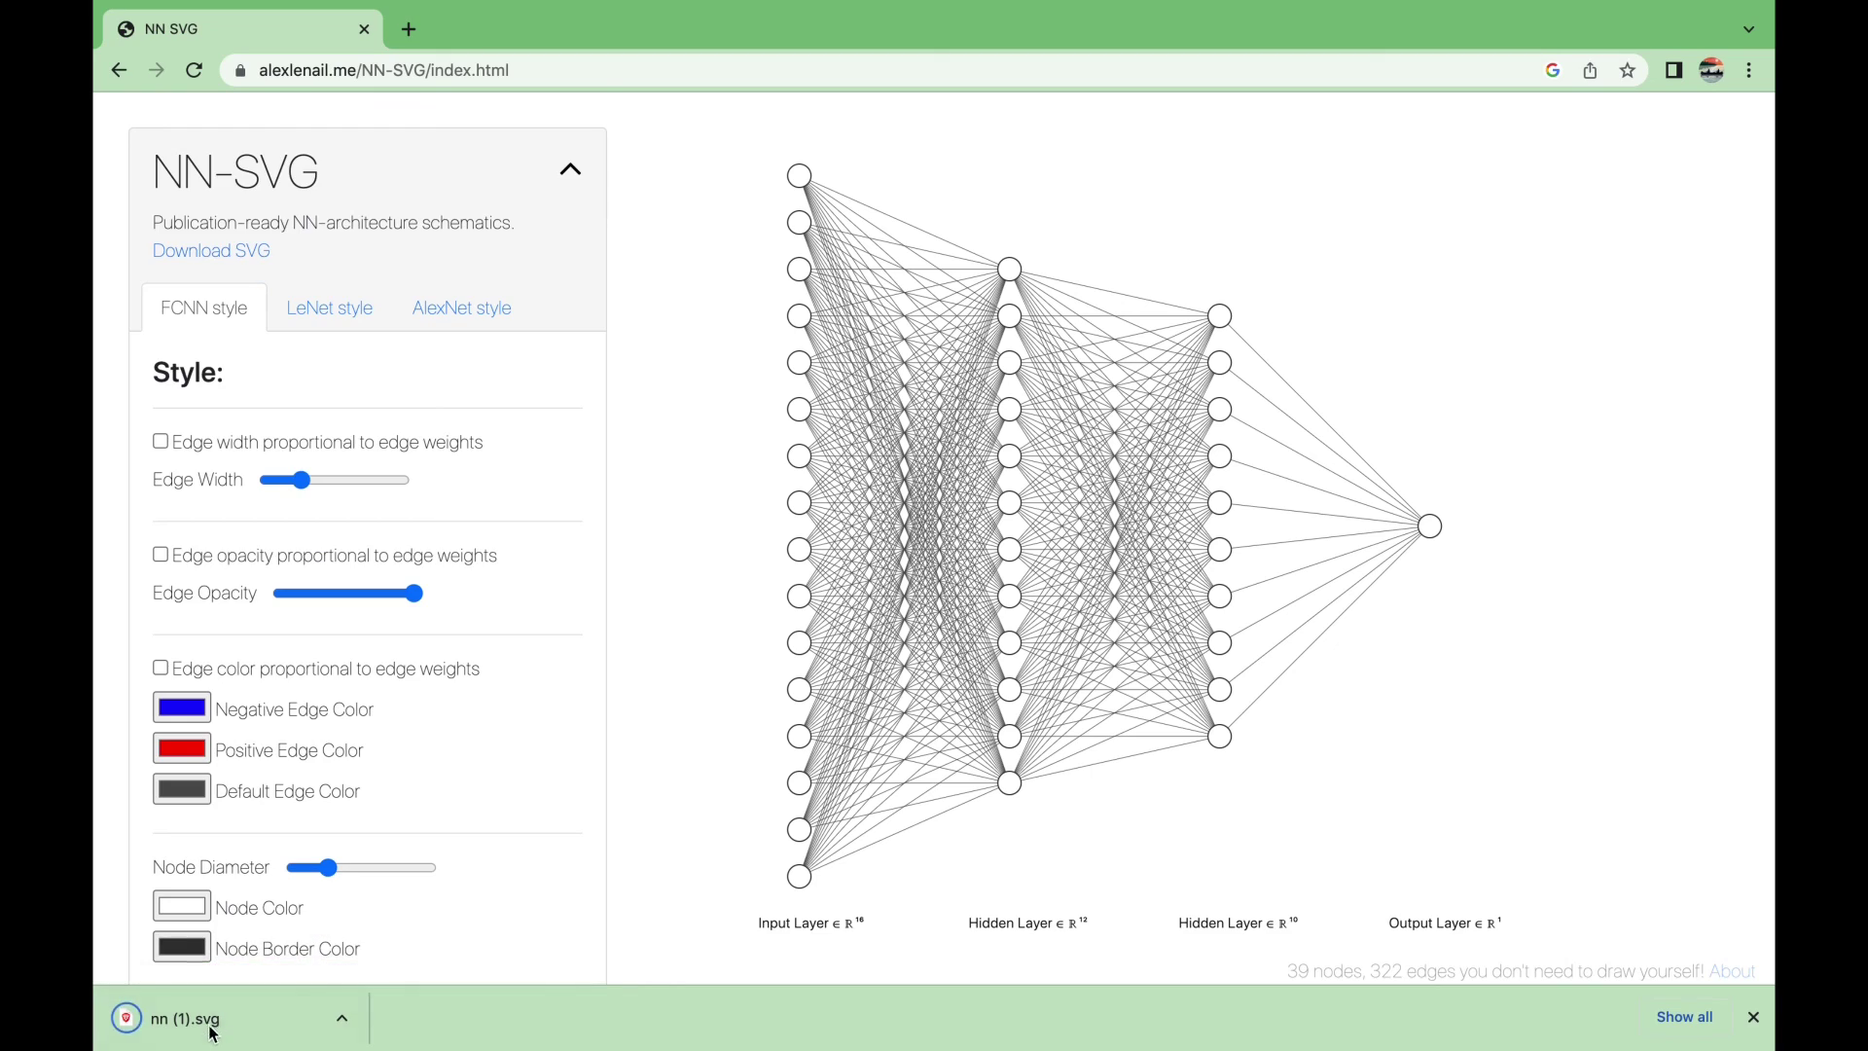
Open nn (1).svg from Chrome's download bar in a new tab
left_click(185, 1019)
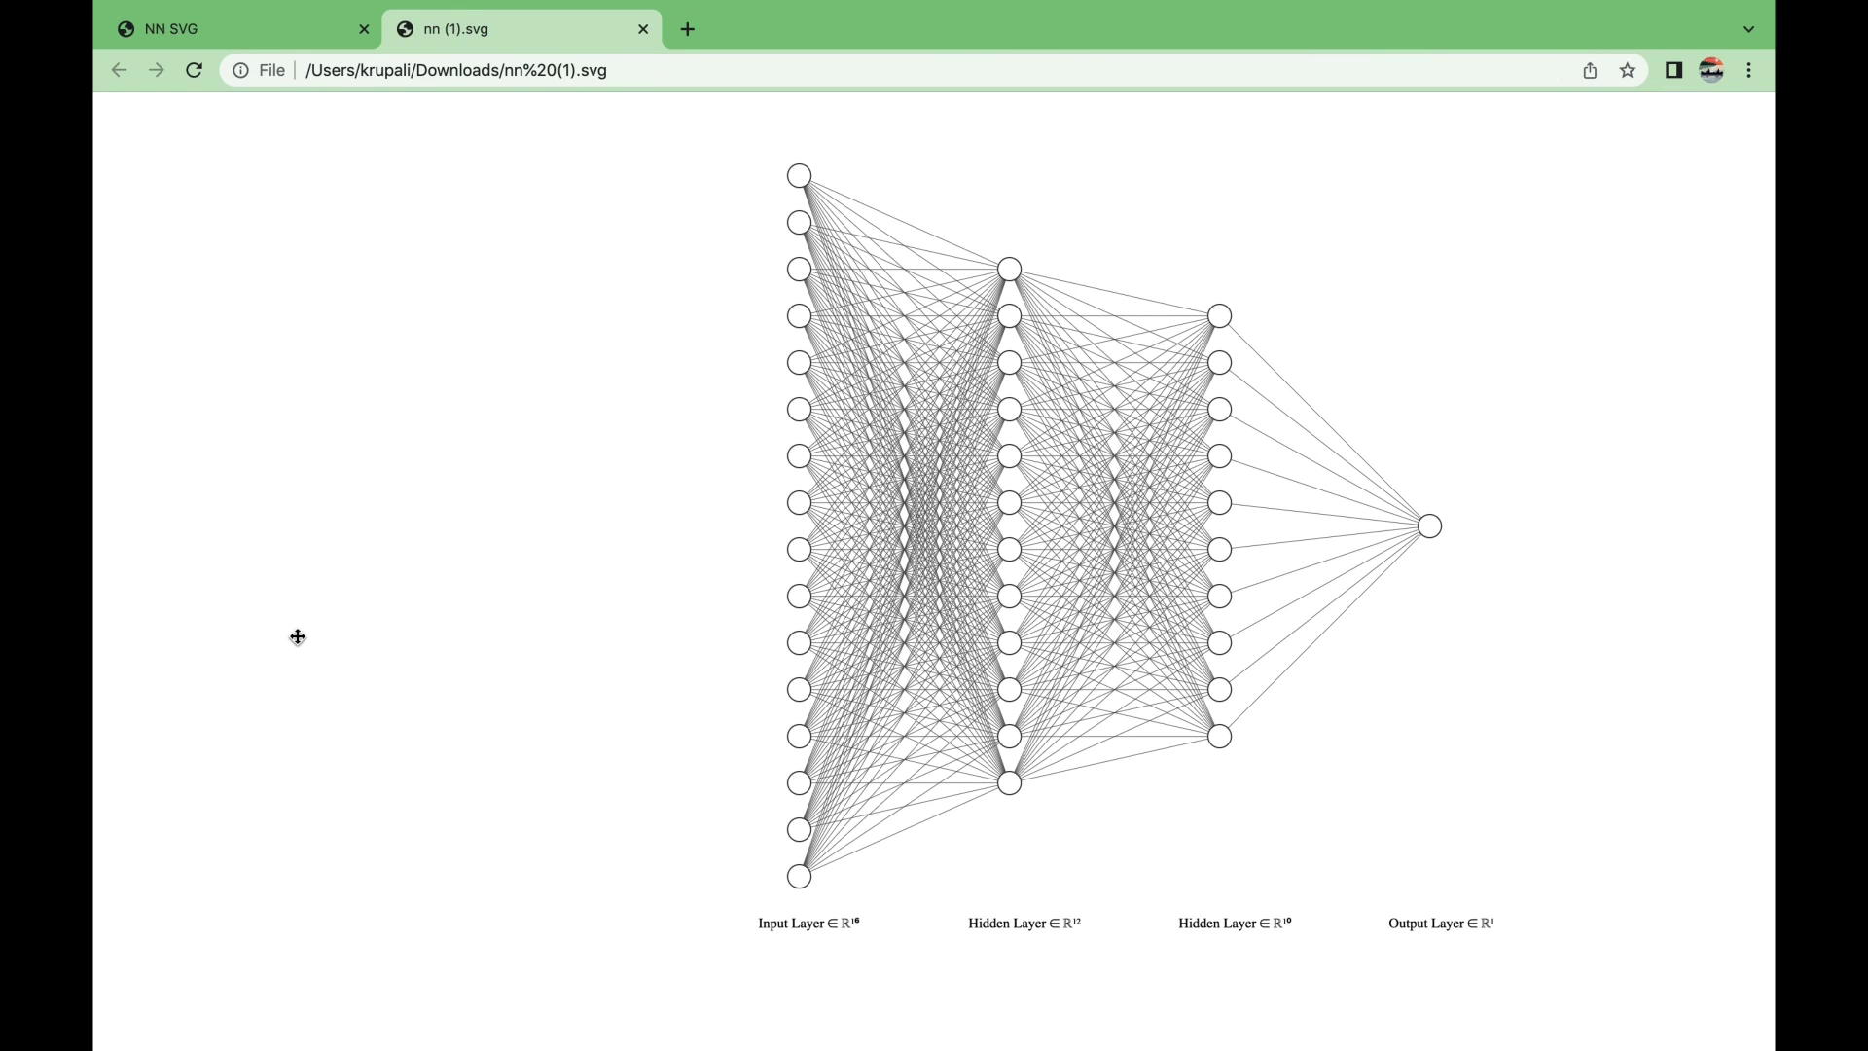